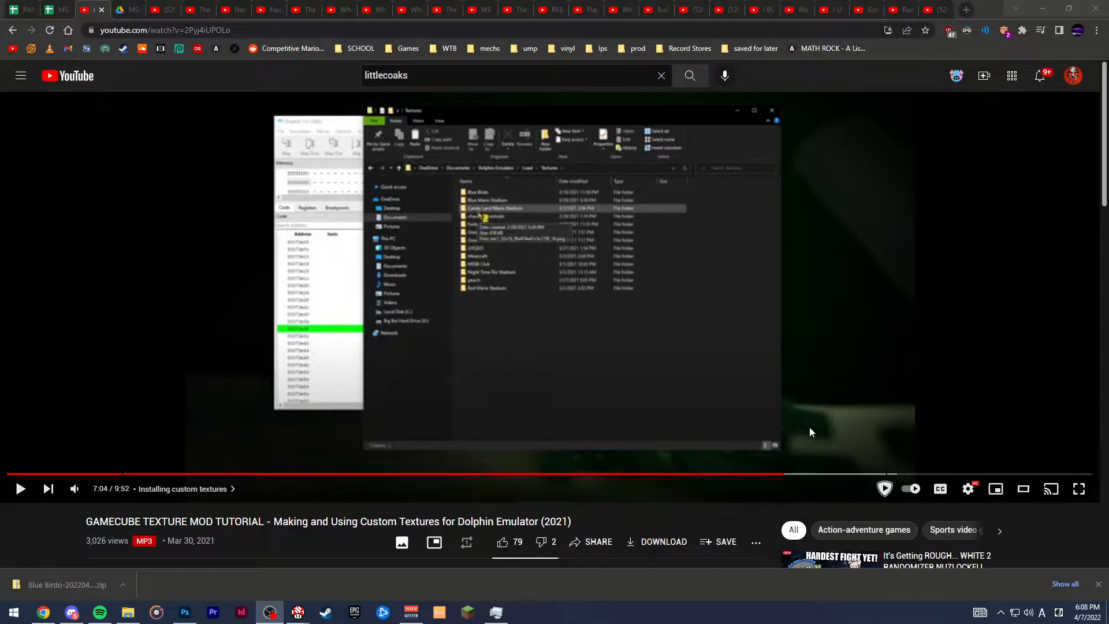
- Minimize the browser and stop the Mario Superstar Baseball game that is running in Project Rio
left_click(1043, 8)
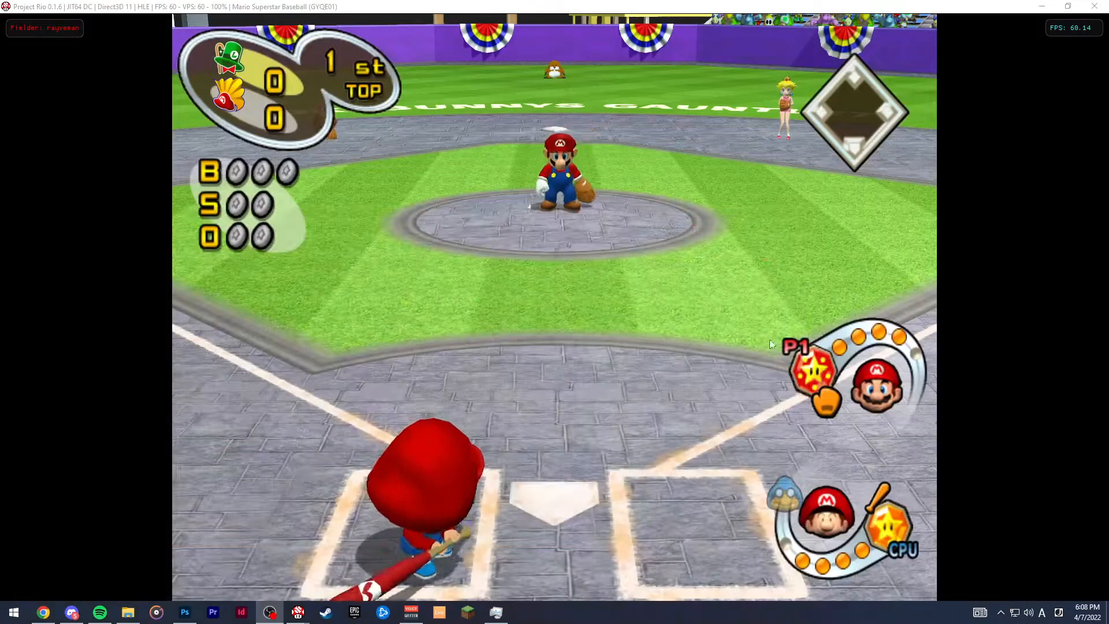
left_click(1093, 7)
left_click(572, 316)
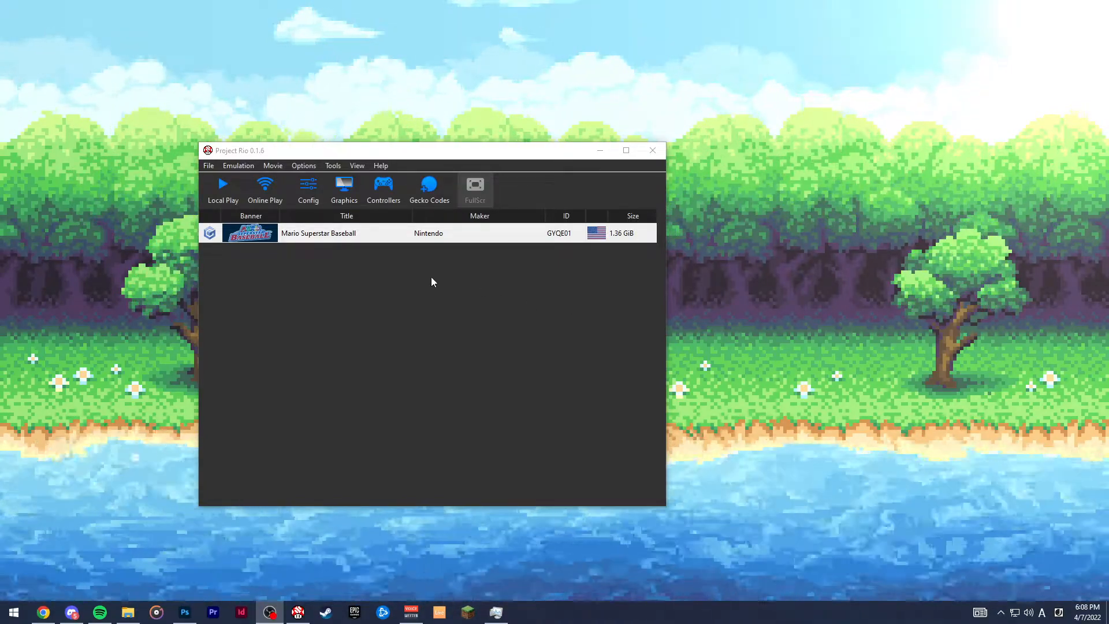
- Switch to File Explorer and open the Load > Textures > GYQE01 folder inside Documents > Project Rio
left_click(131, 618)
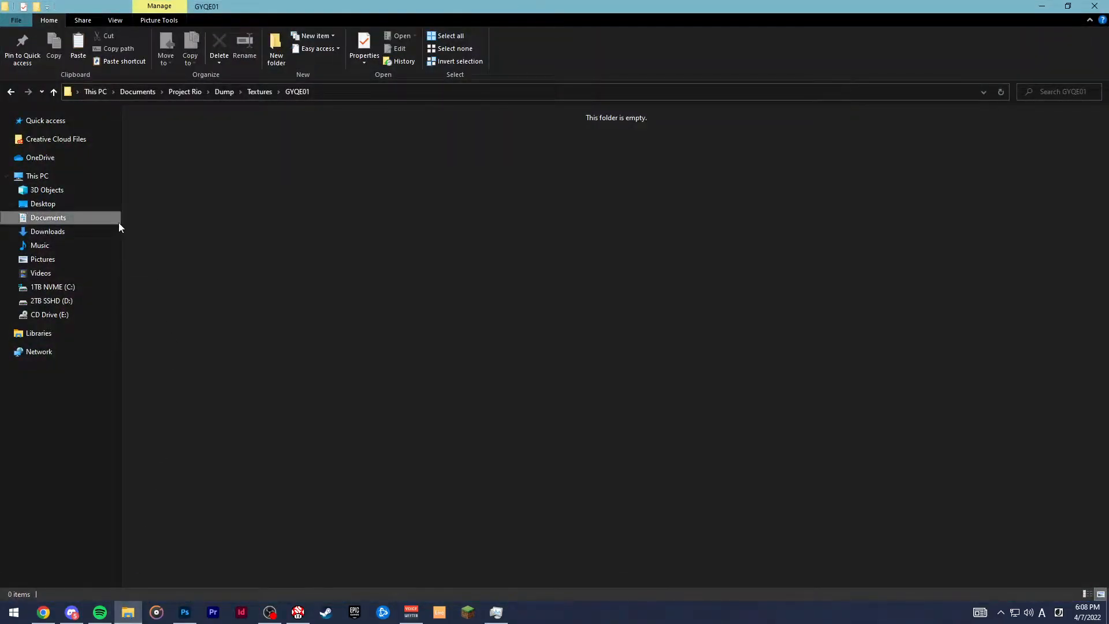
left_click(226, 93)
left_click(193, 93)
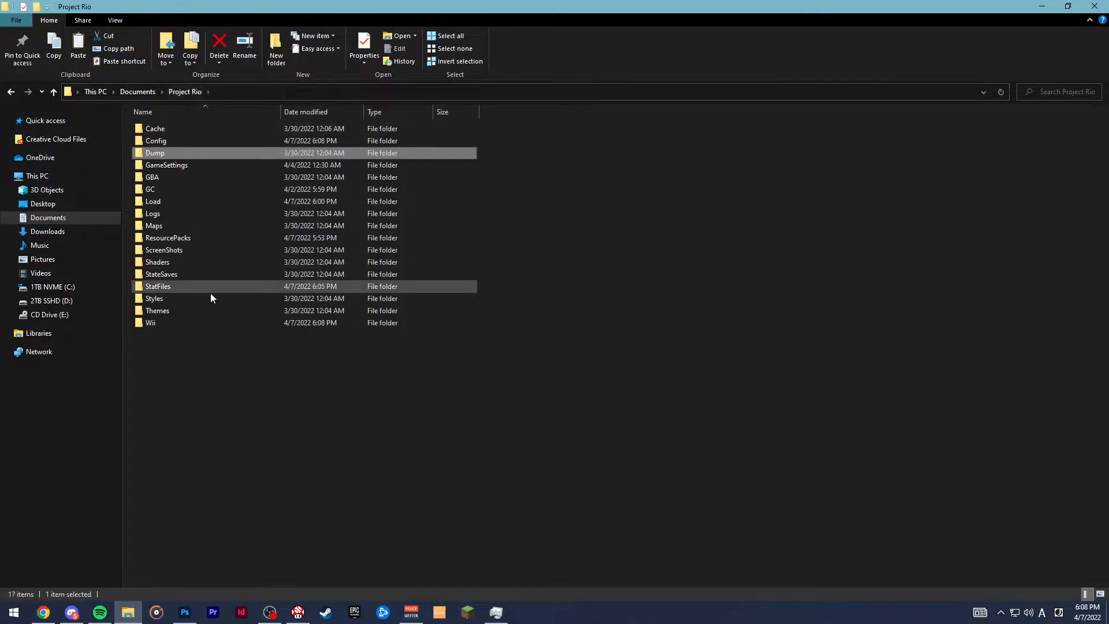
double_click(198, 201)
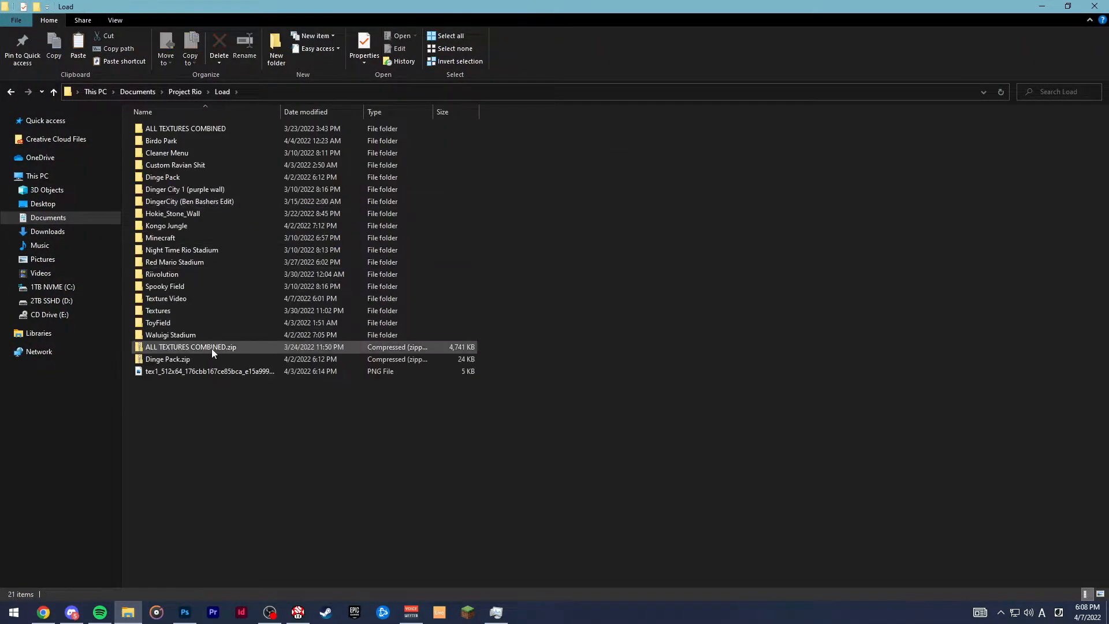
left_click(213, 310)
key("Return")
double_click(179, 161)
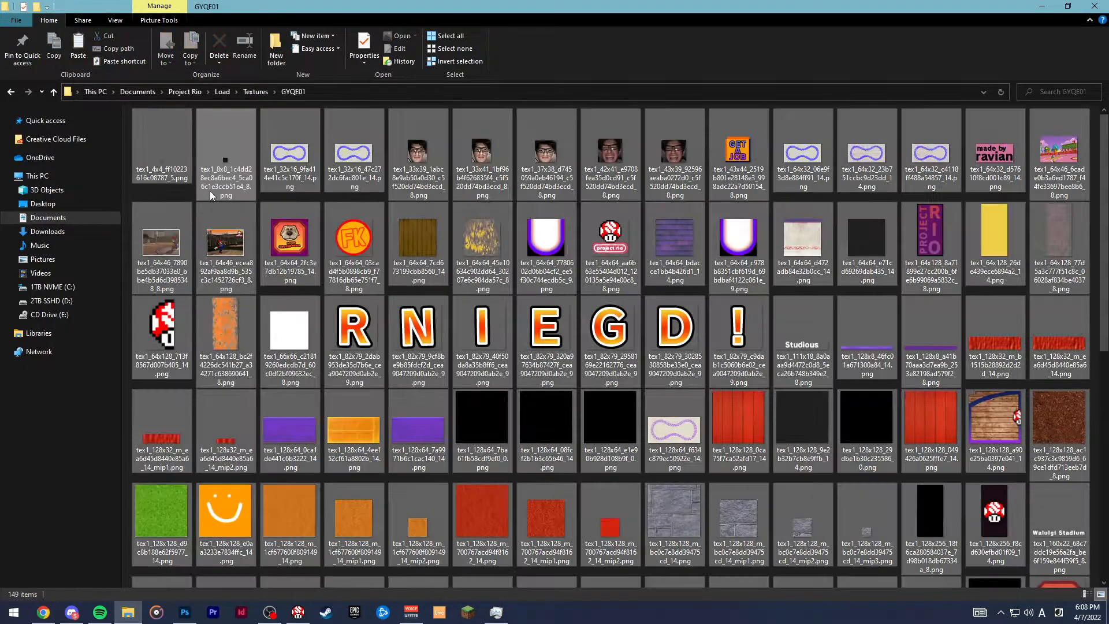
- Create a new folder named backup inside the Load > Textures folder
left_click(11, 92)
left_click(11, 93)
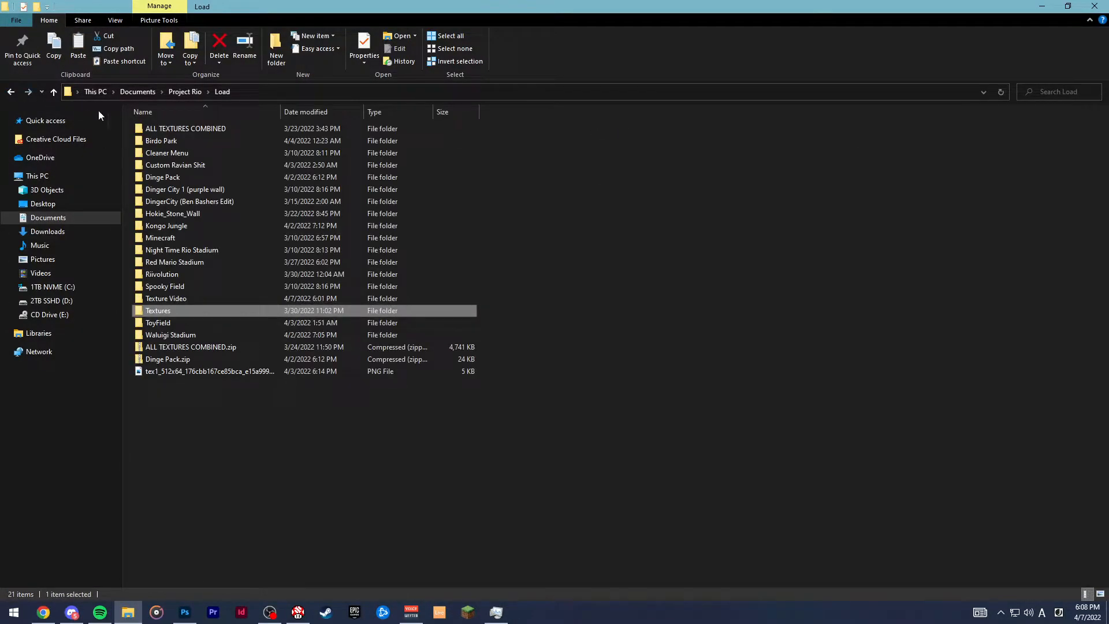
double_click(198, 322)
right_click(272, 256)
mouse_move(243, 408)
left_click(334, 403)
type("backup")
key("Return")
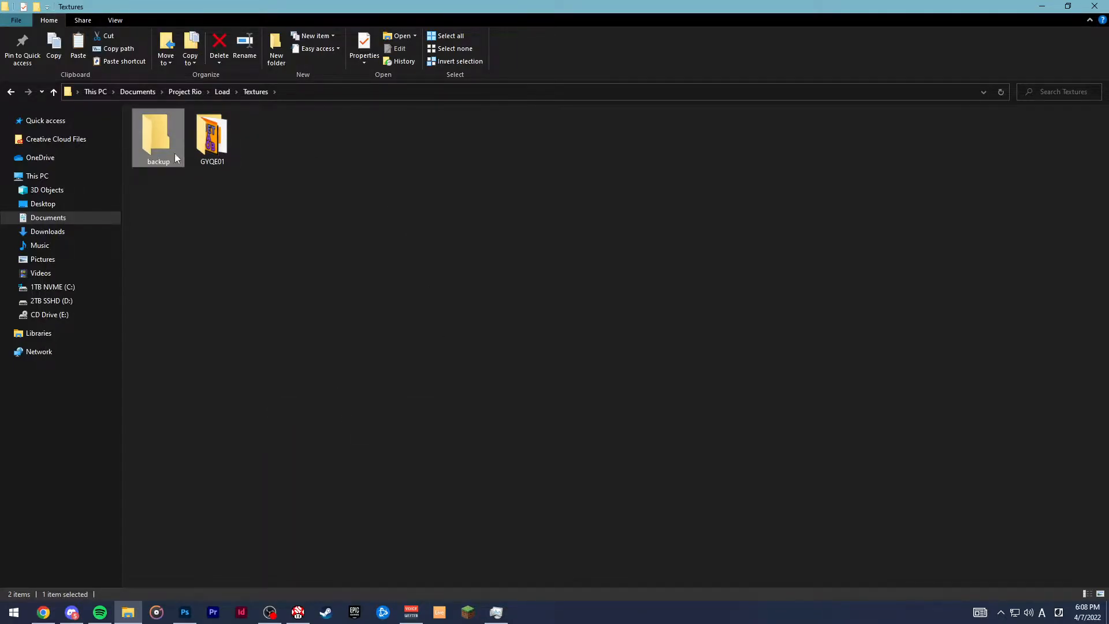
- Permanently delete all custom texture files from the GYQE01 folder in Load > Textures
double_click(202, 155)
key("ctrl+a")
key("shift+Delete")
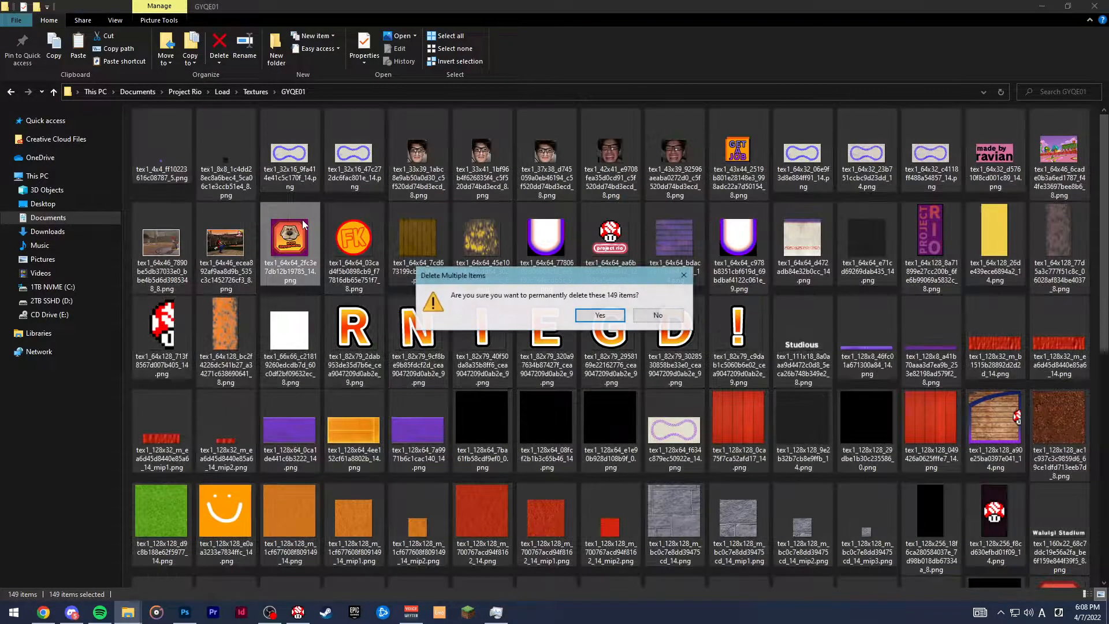
key("Return")
- Return to the main Project Rio folder and show its full path
left_click(11, 91)
left_click(10, 91)
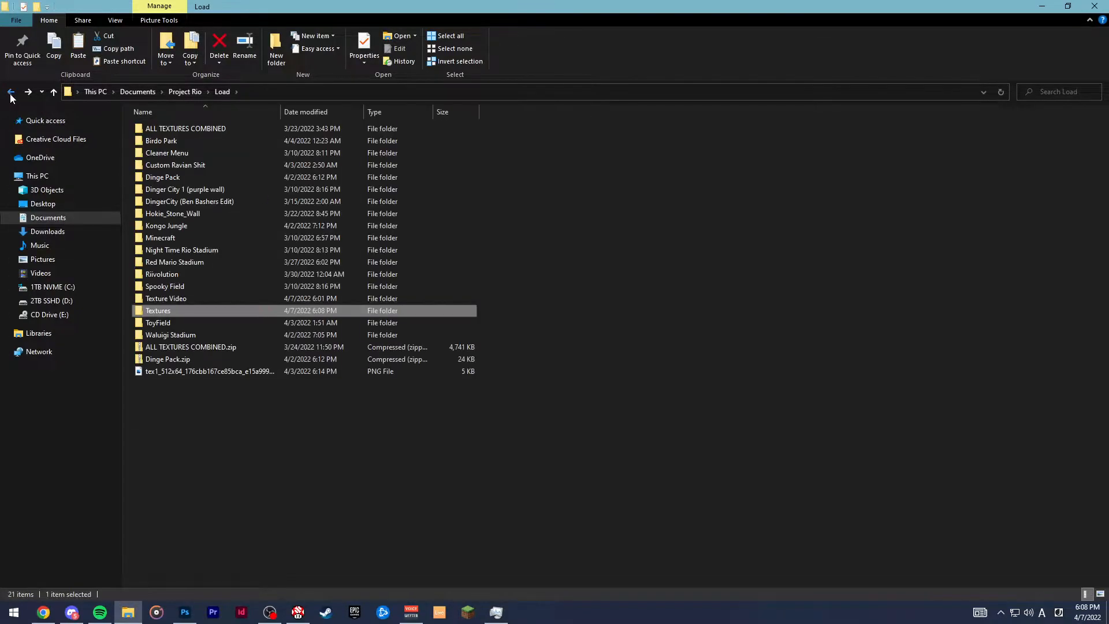
left_click(10, 91)
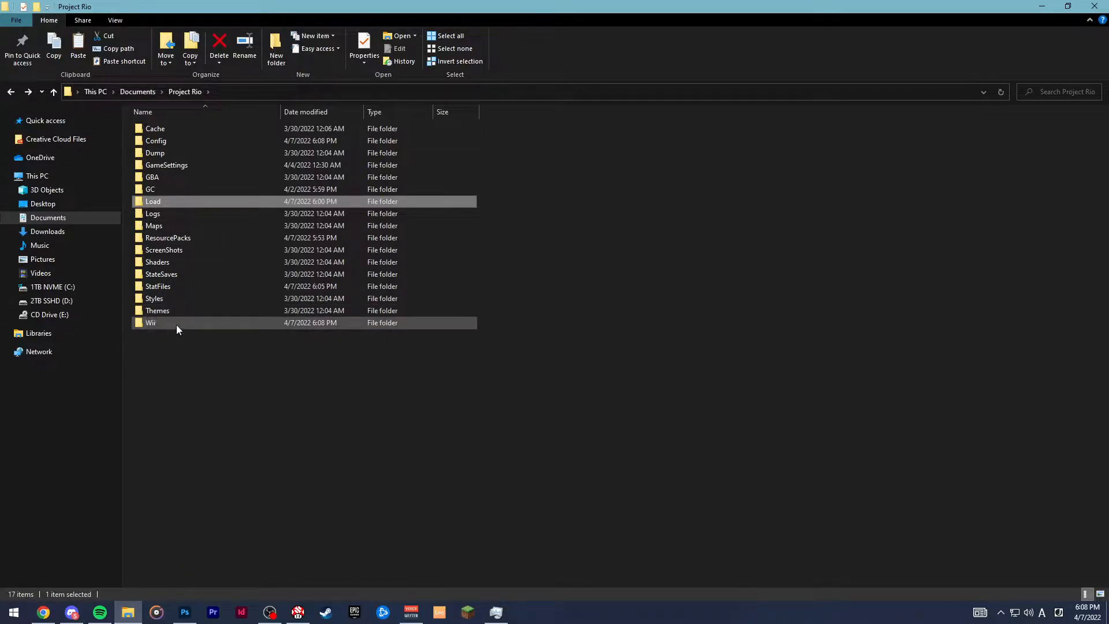
mouse_move(177, 328)
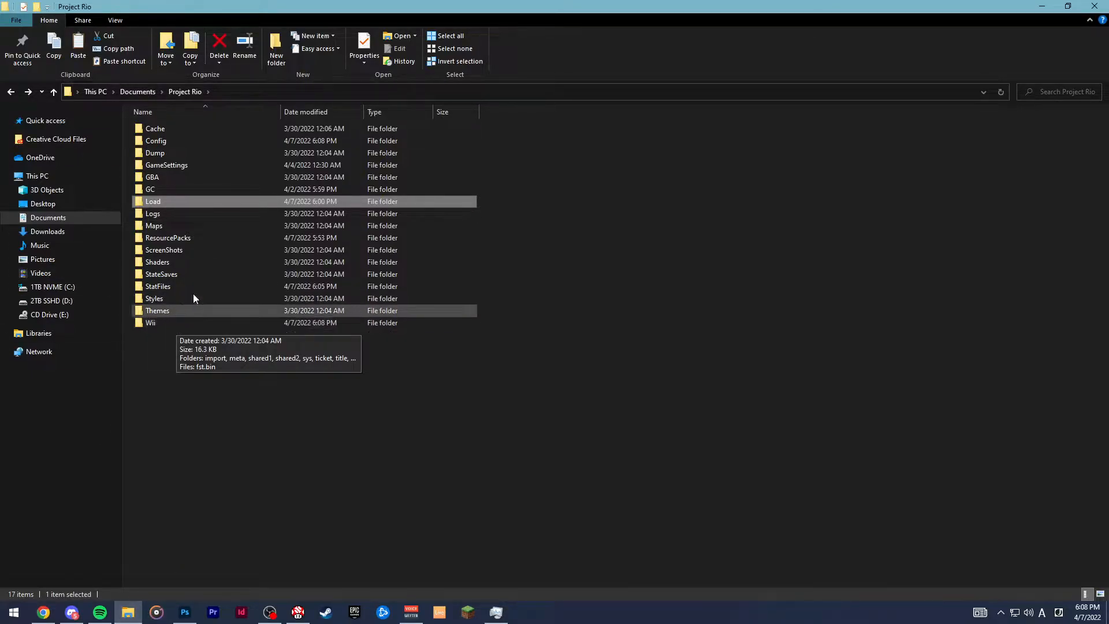
left_click(237, 94)
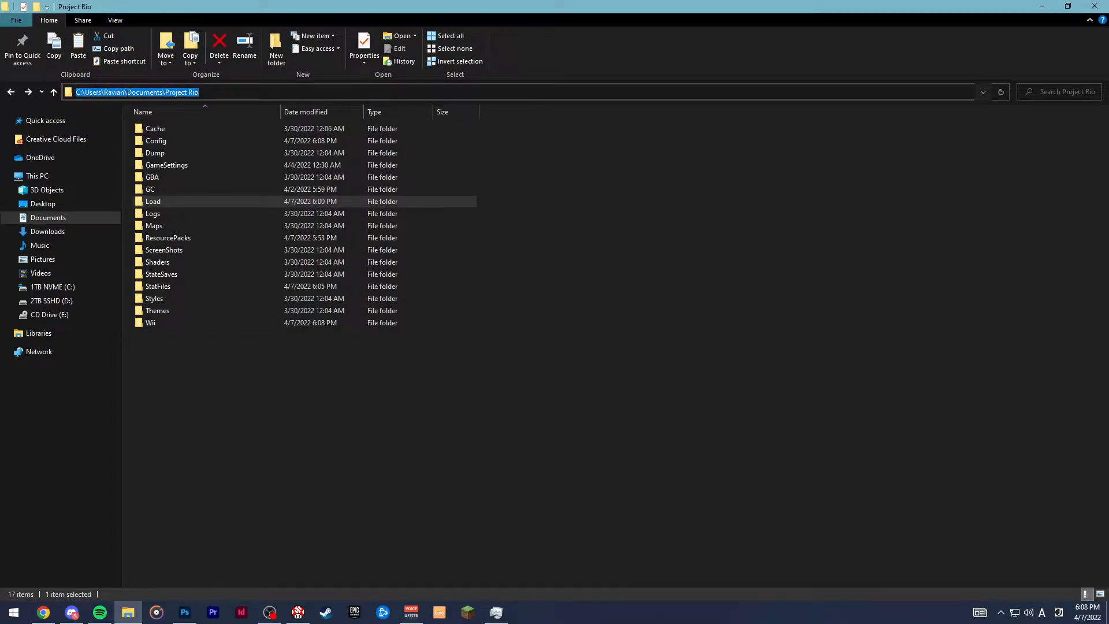
left_click_drag(116, 92, 112, 92)
key("shift+End")
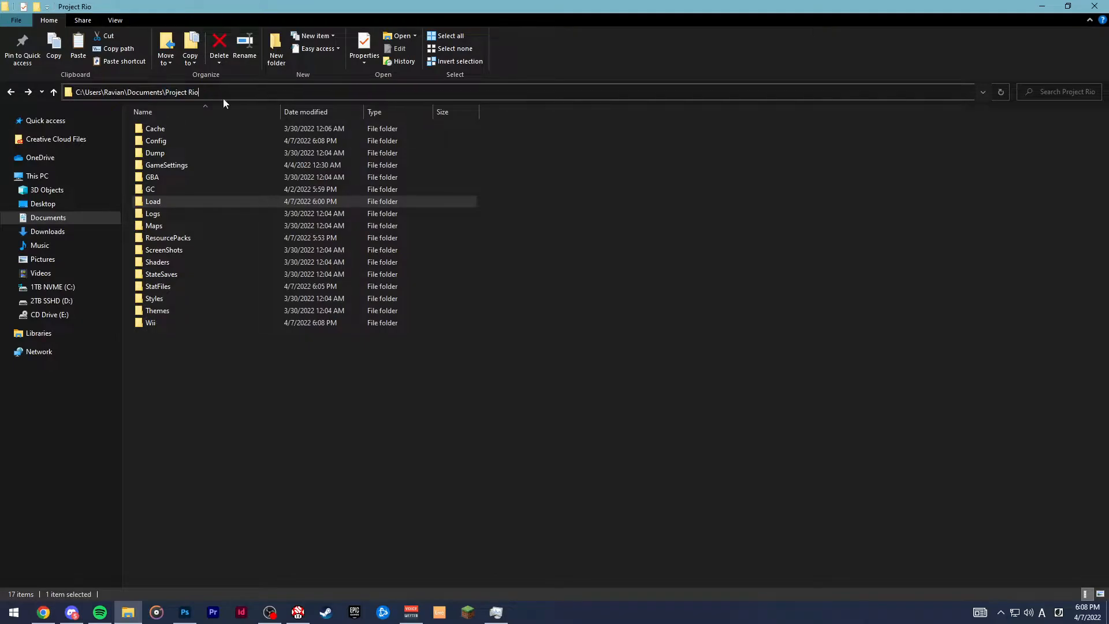
- Check the Dump Path and Load Path in Project Rio's path settings, and close the settings
left_click(309, 191)
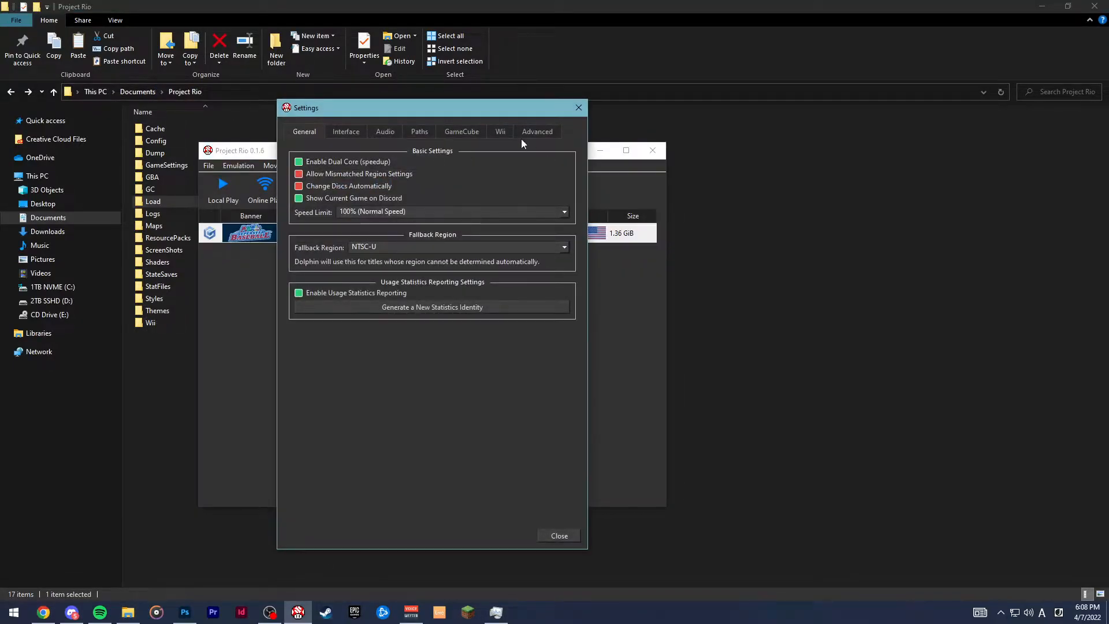
left_click(409, 132)
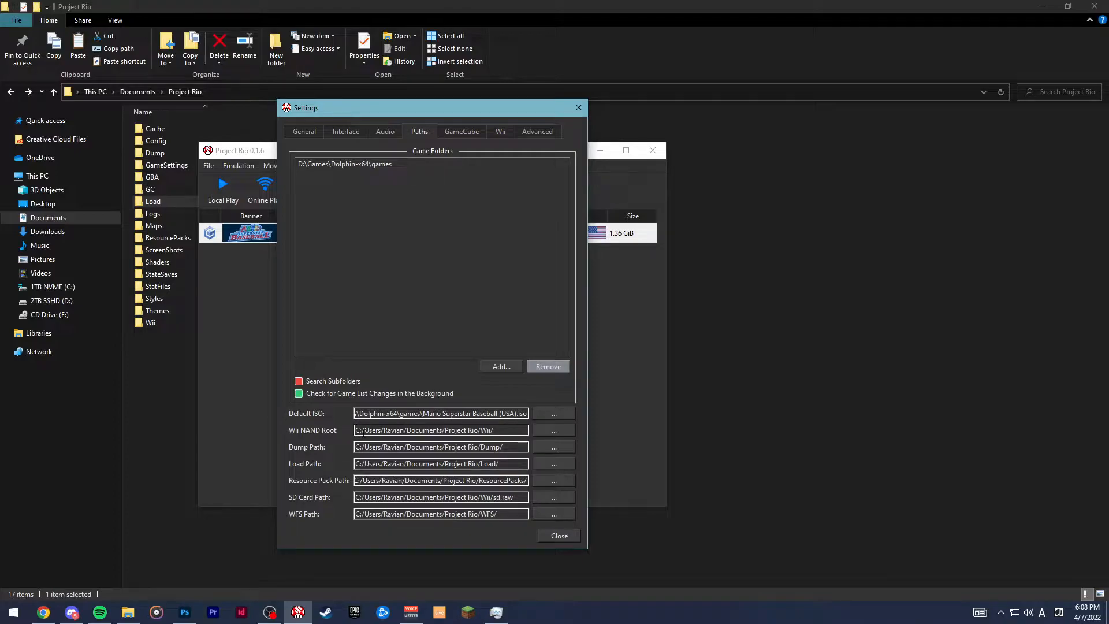
left_click_drag(500, 432, 331, 449)
left_click_drag(520, 464, 281, 460)
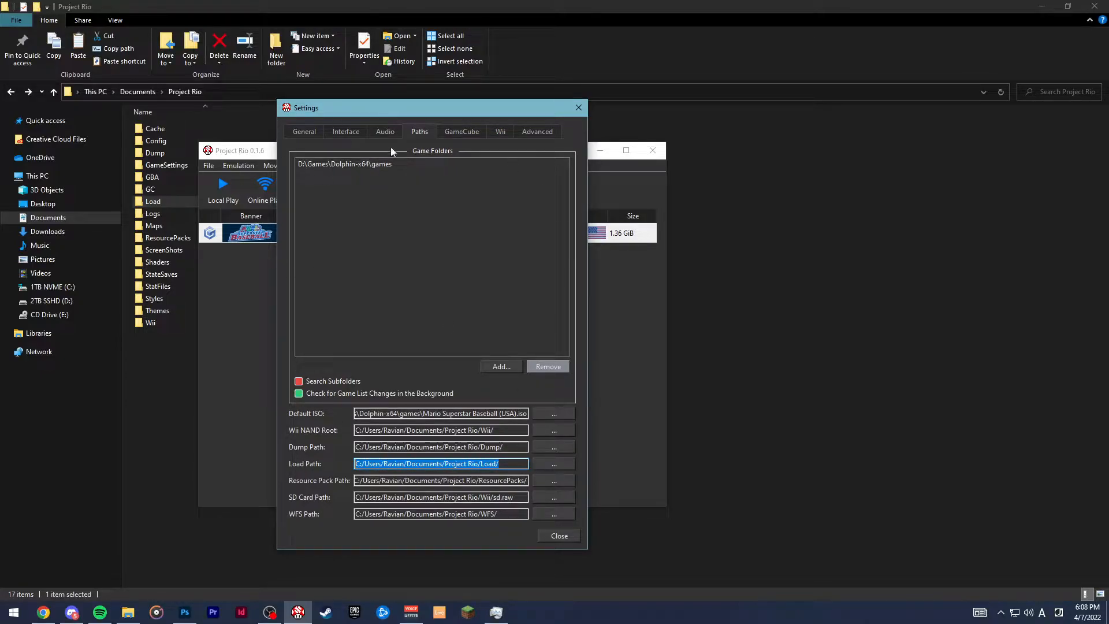
left_click(578, 110)
- Put the emulator window away and open the Dump > Textures folder of Project Rio in File Explorer
left_click(652, 150)
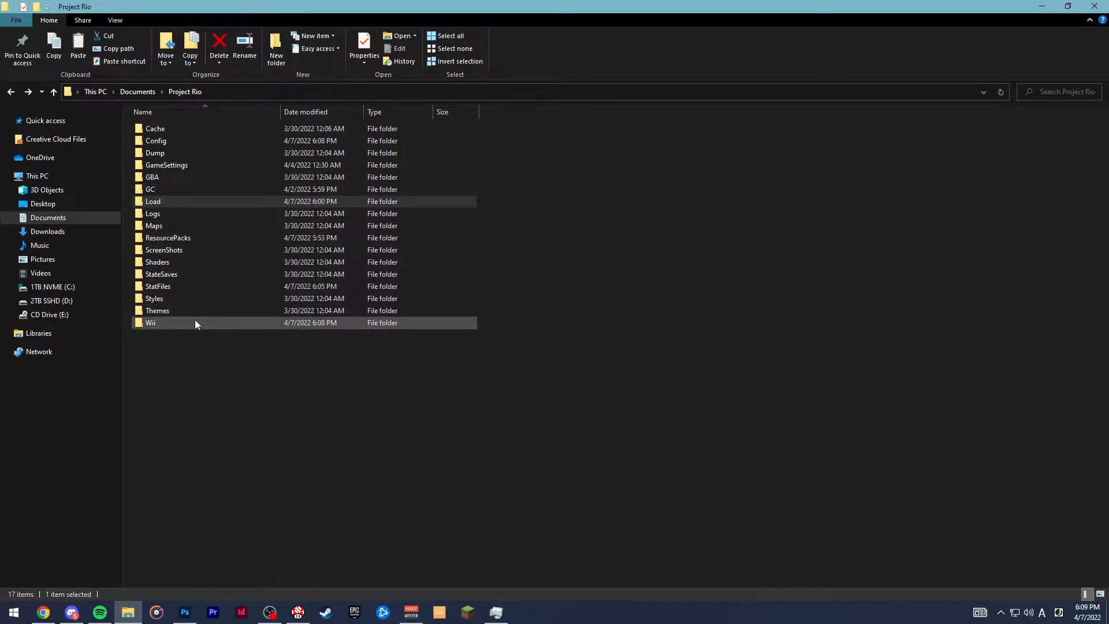
double_click(184, 153)
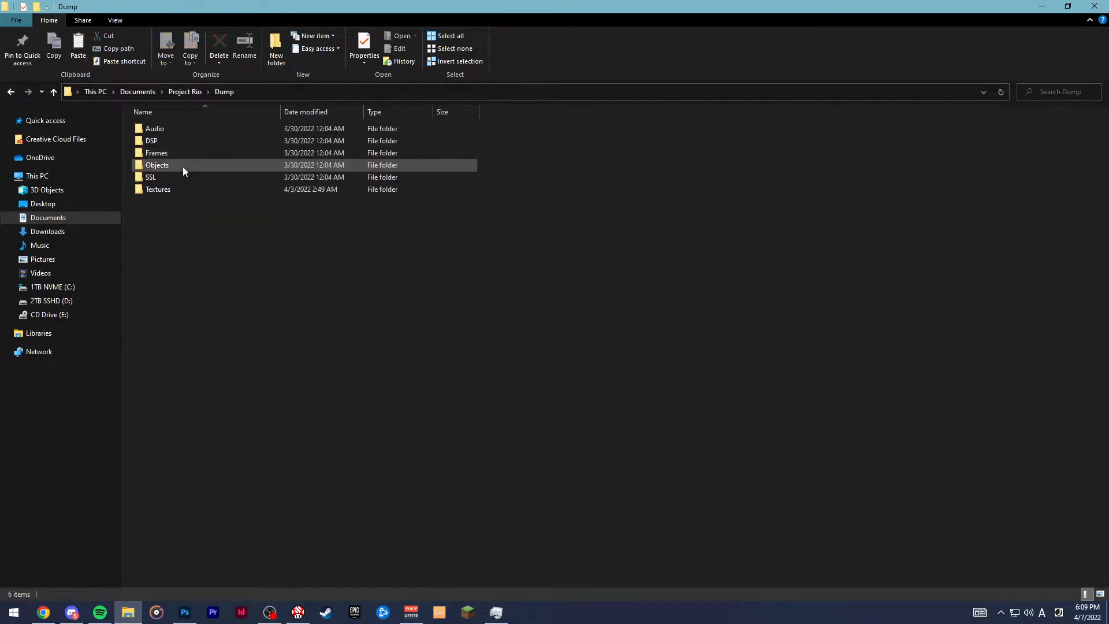
double_click(179, 195)
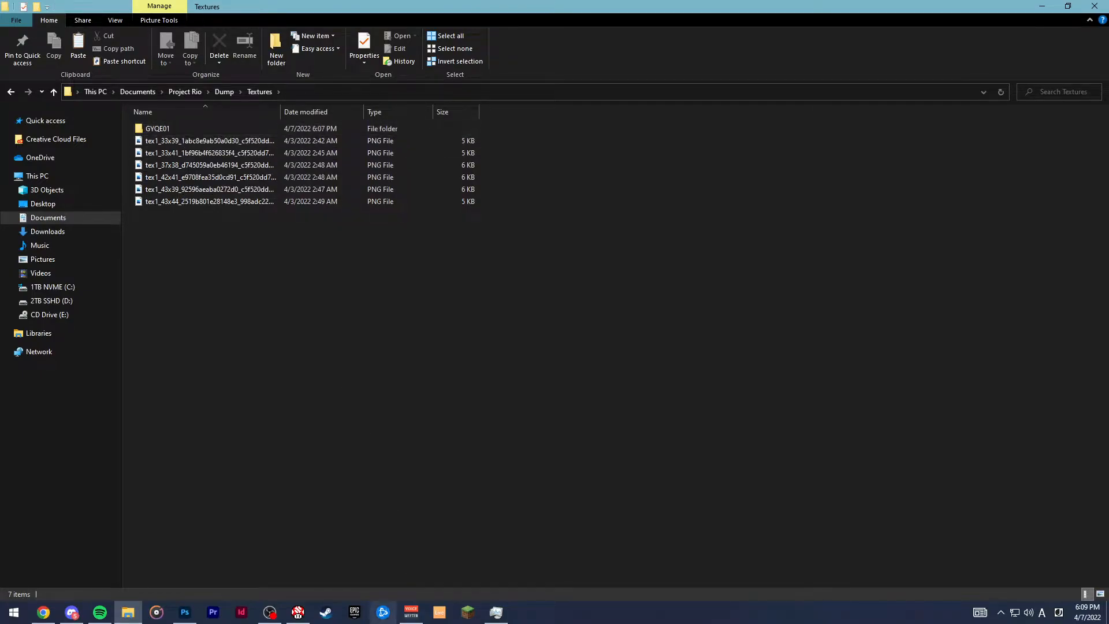
- Enable Texture Dumping in Project Rio's advanced graphics configuration
left_click(306, 619)
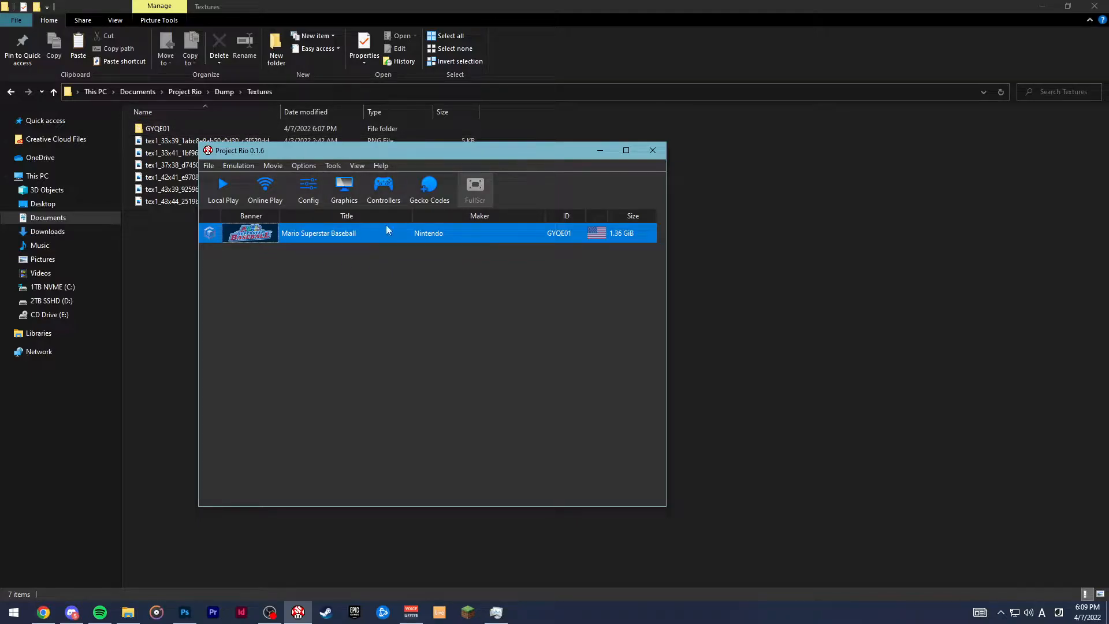
left_click(346, 190)
left_click(329, 296)
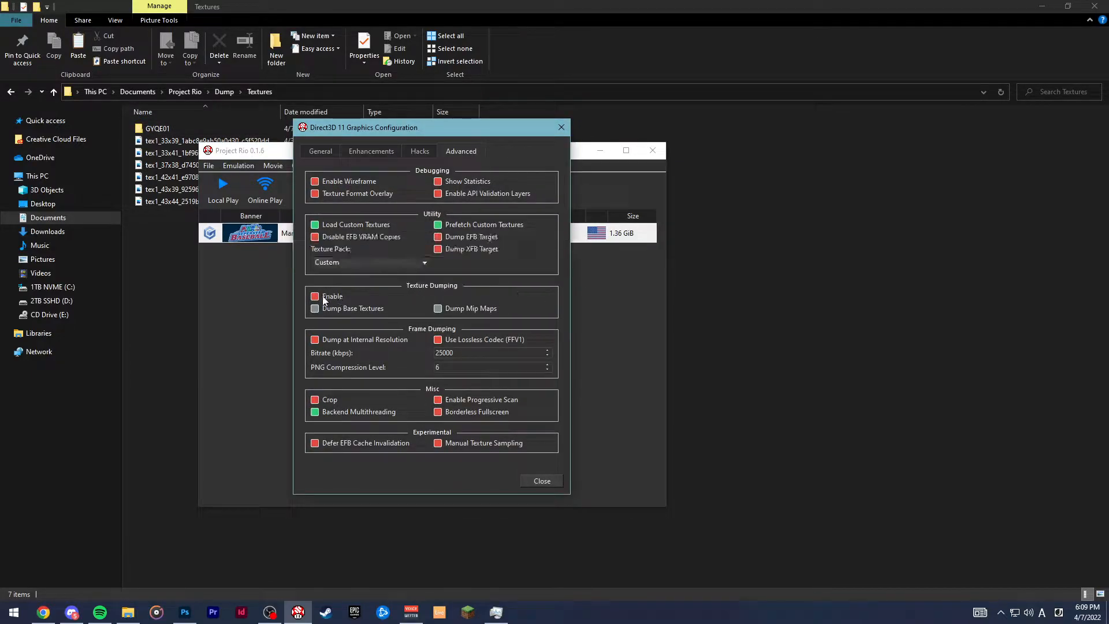
mouse_move(339, 293)
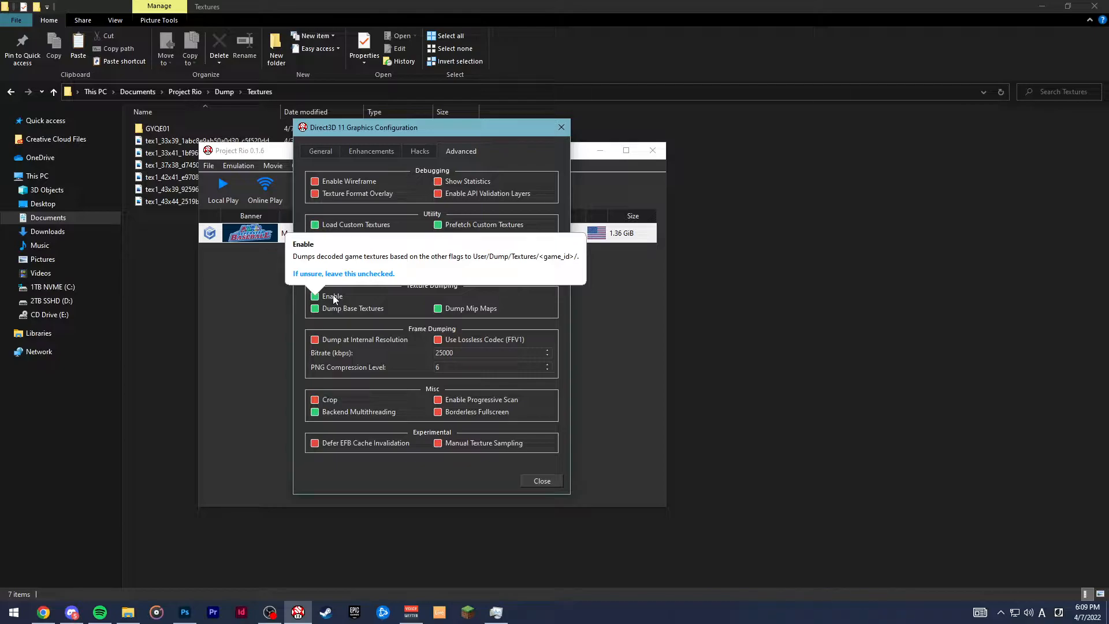
- Launch Mario Superstar Baseball, start an Exhibition Game up to the captain selection, and switch the game to a smaller window
double_click(255, 234)
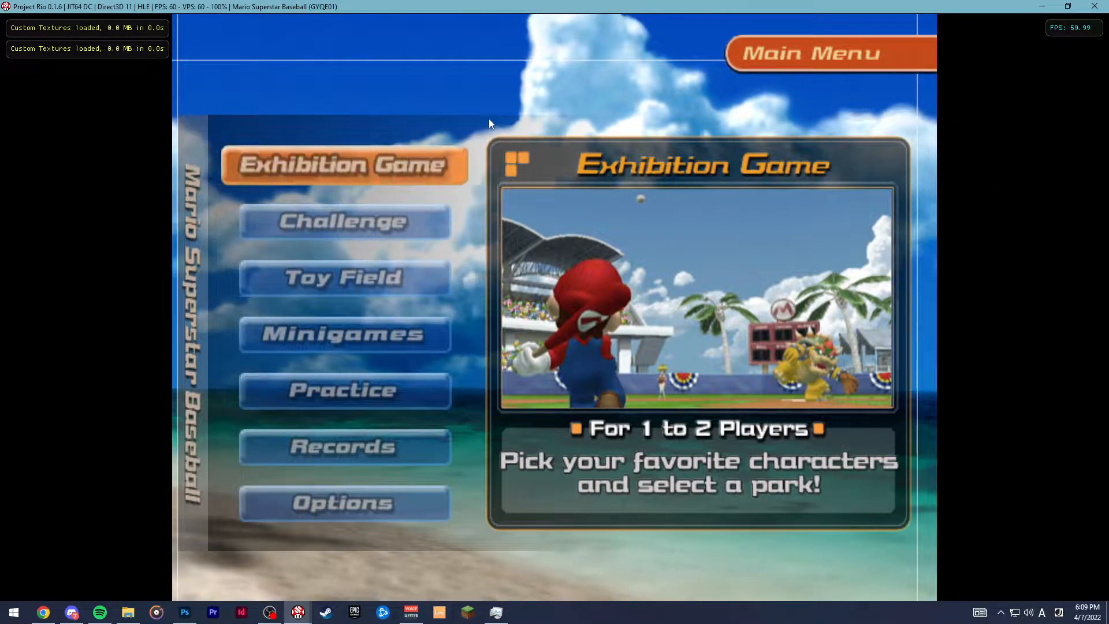
key("x")
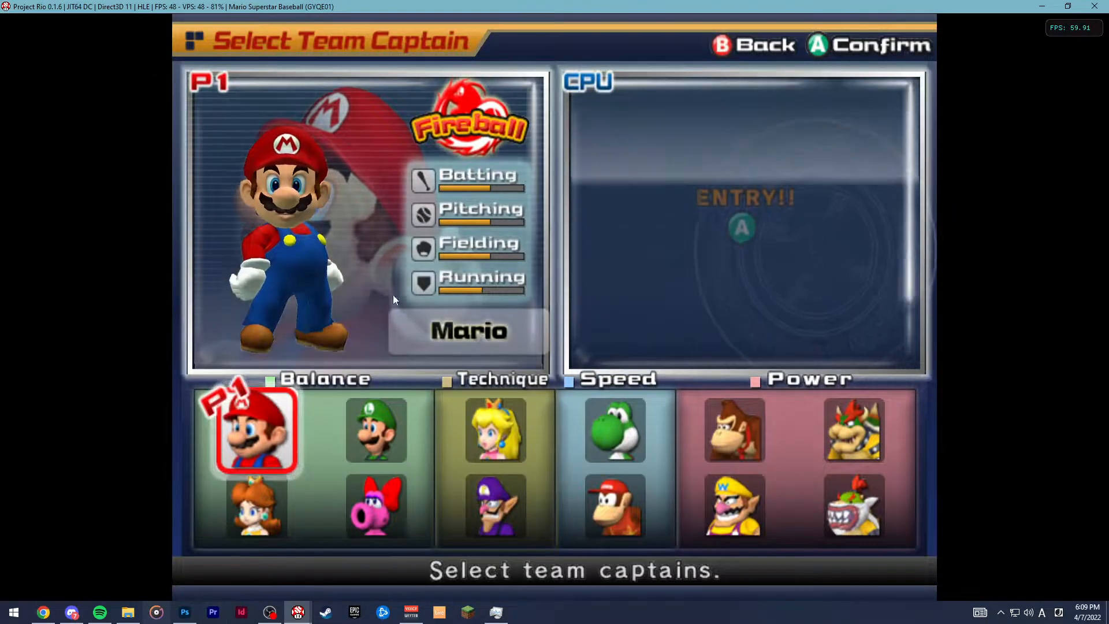
key("alt+Return")
- Open the dumped GYQE01 textures folder and arrange it side by side with the game window
double_click(200, 126)
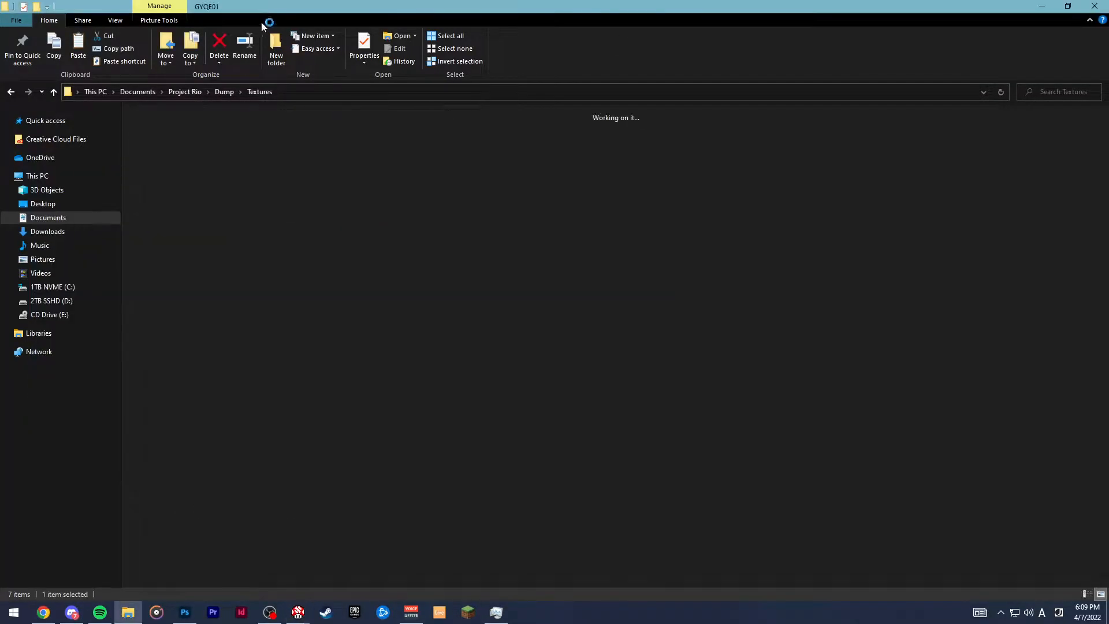
double_click(269, 8)
left_click_drag(597, 81, 605, 2)
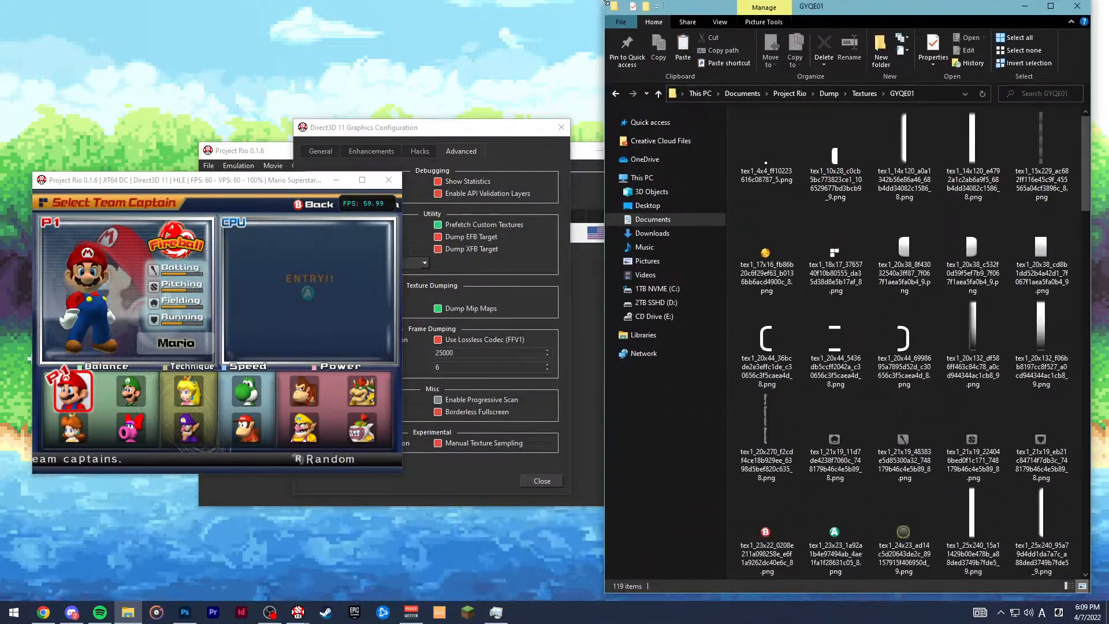
left_click_drag(278, 182, 312, 128)
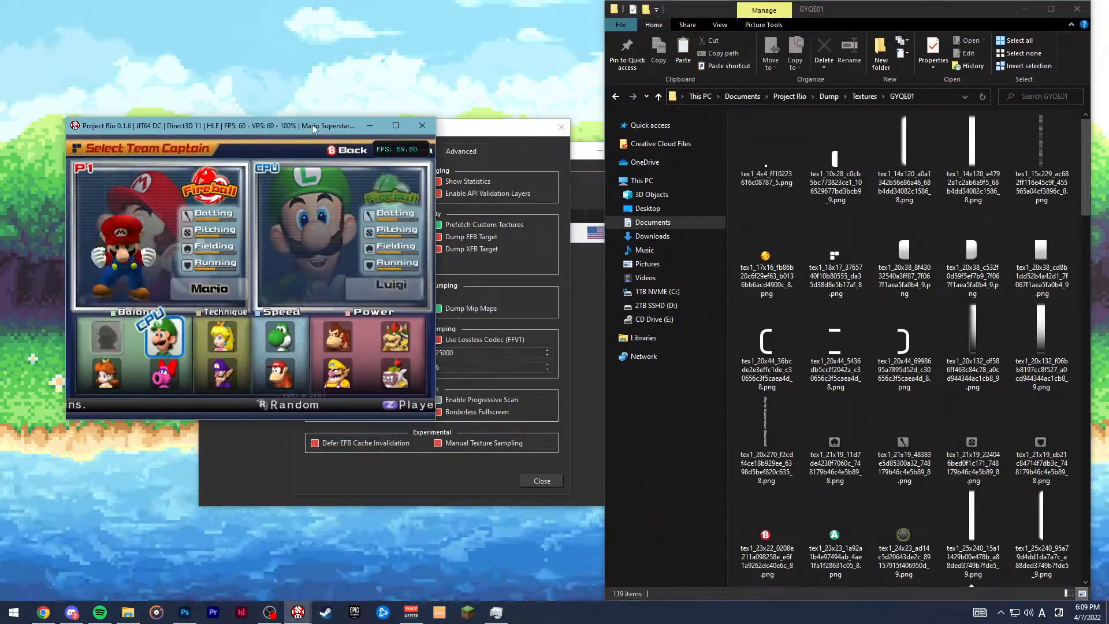
- Set up the exhibition match with random teammates, the Weak CPU level and a ballpark, and start it while textures dump
scroll(904, 384, "down", 10)
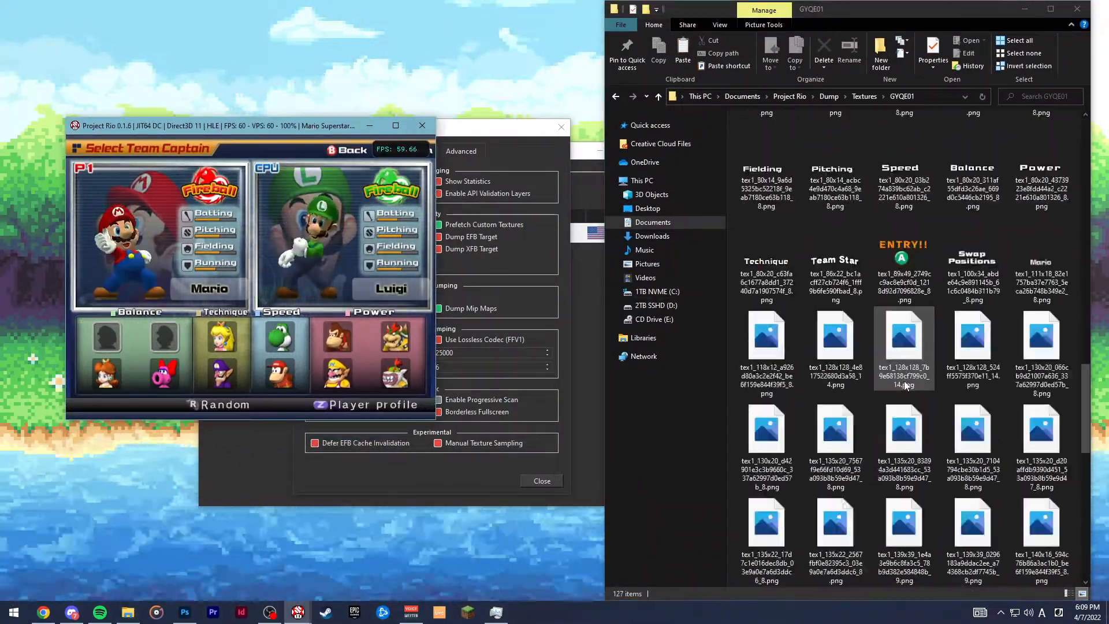
left_click(450, 326)
left_click(126, 237)
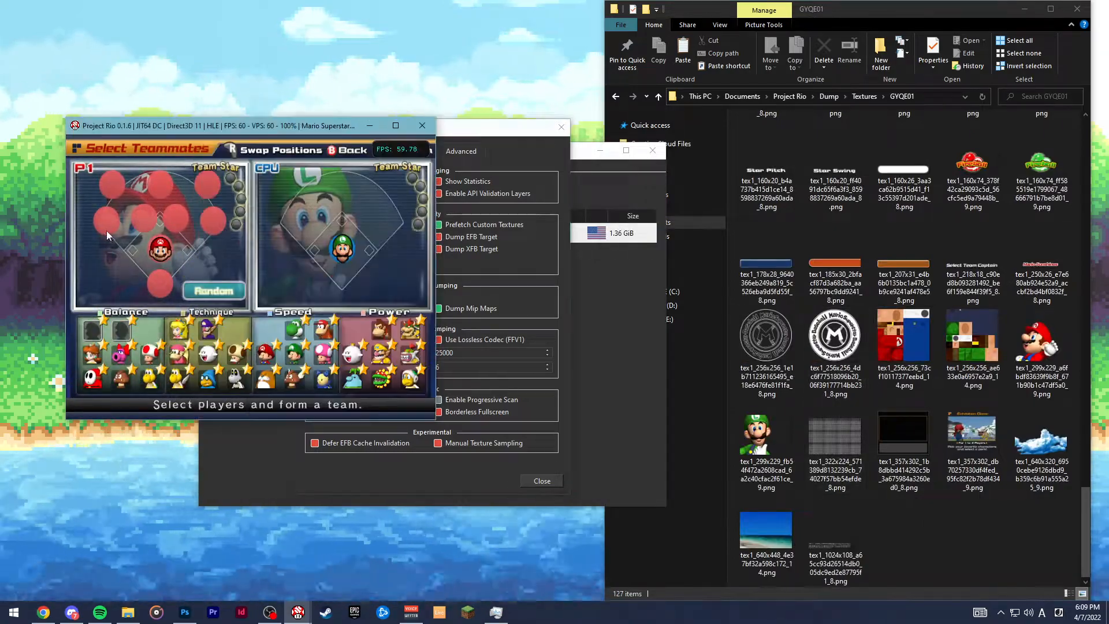
key("x")
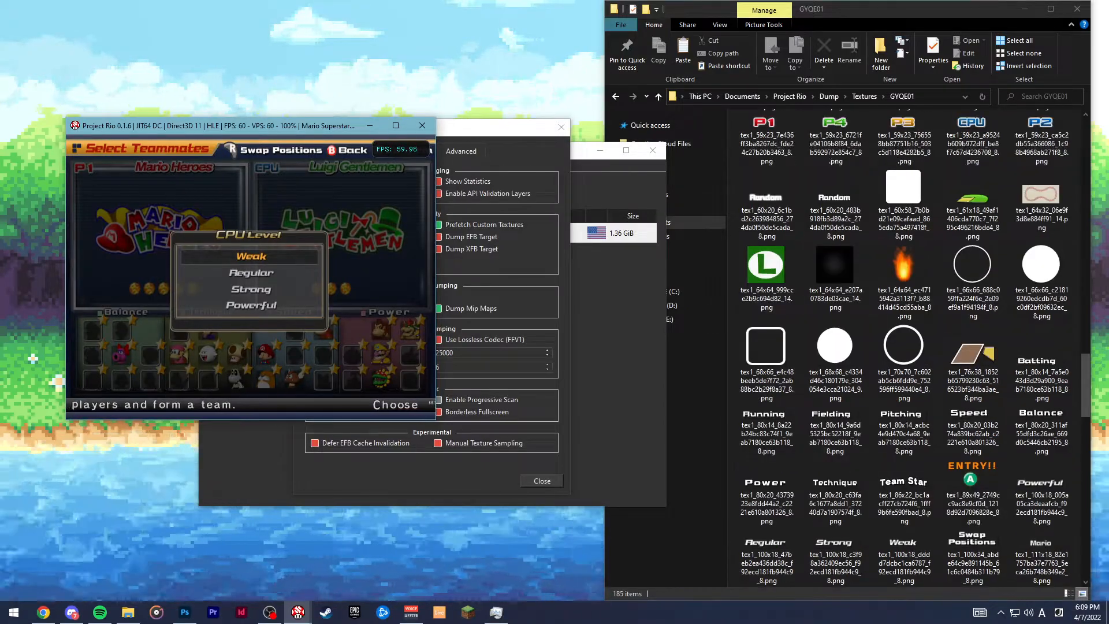
key("x")
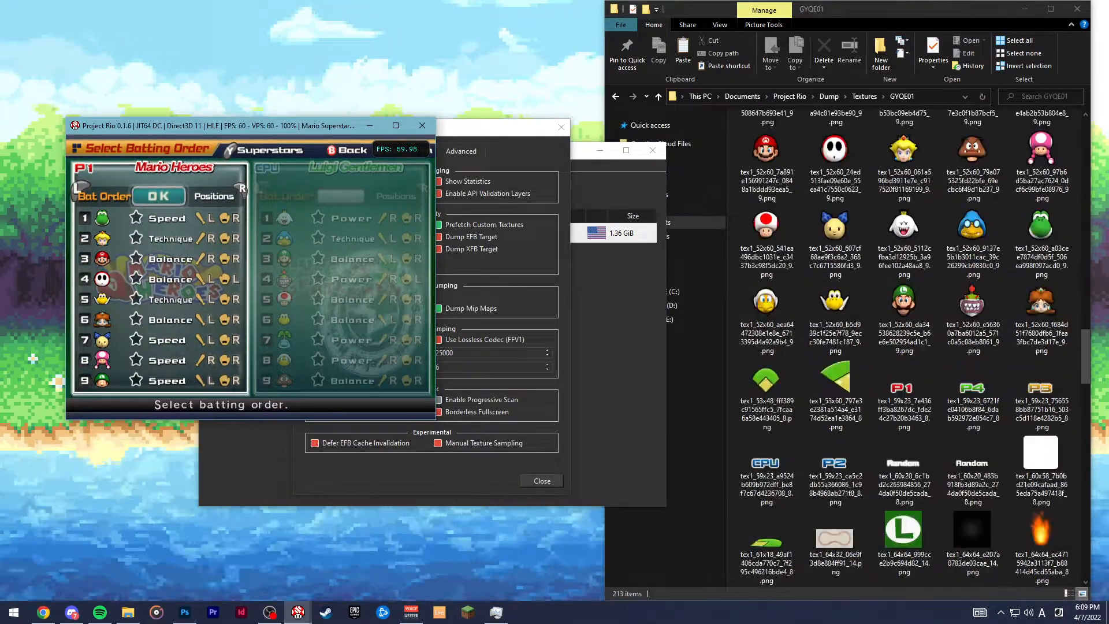
key("x")
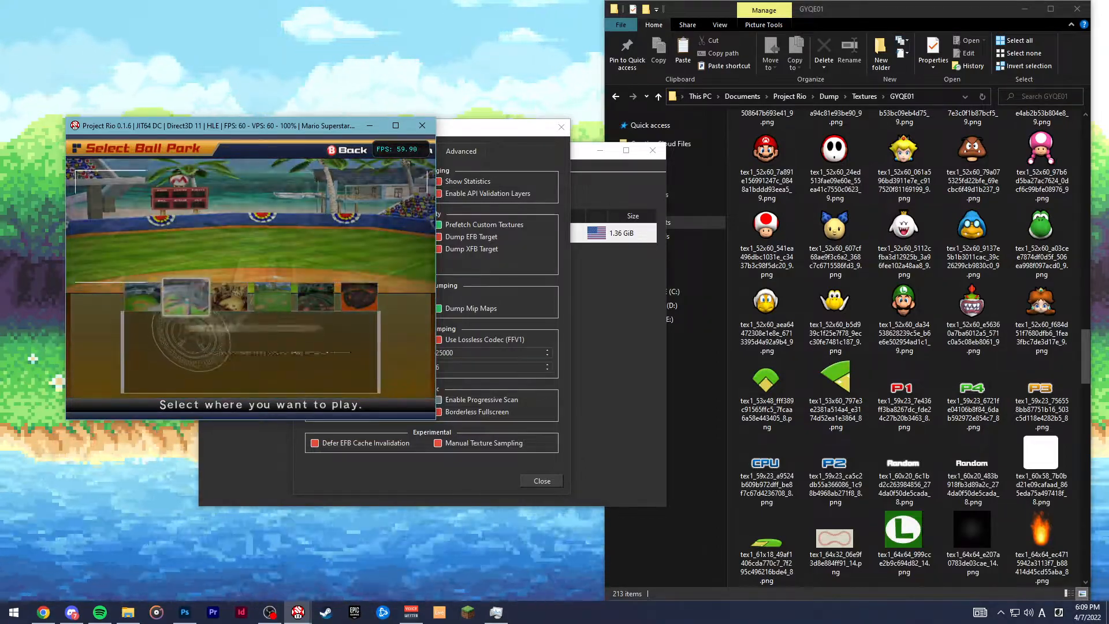
key("Left")
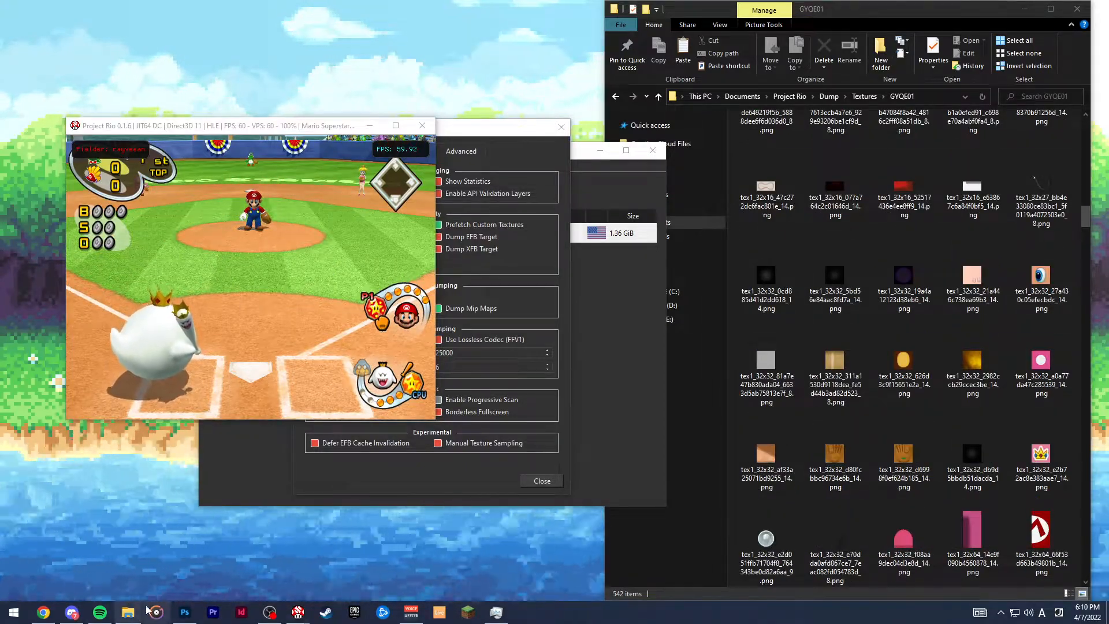
left_click(97, 550)
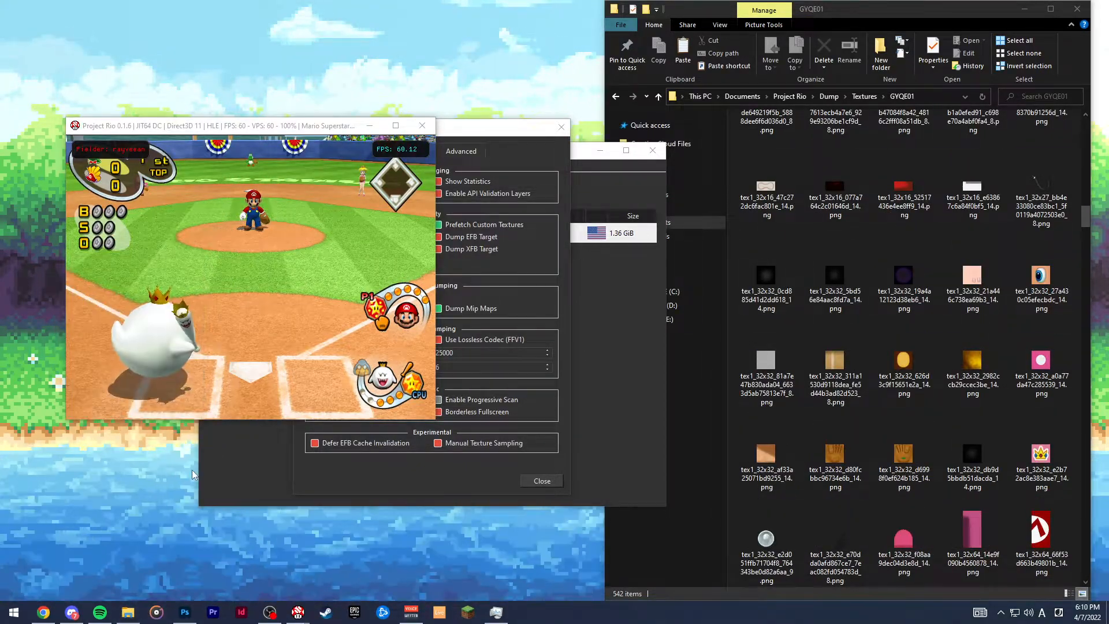
- Open the Blue Birdo folder in Downloads, examine its set of custom texture files, and close that window
left_click_drag(417, 16, 593, 188)
left_click(224, 404)
left_click_drag(418, 179, 378, 116)
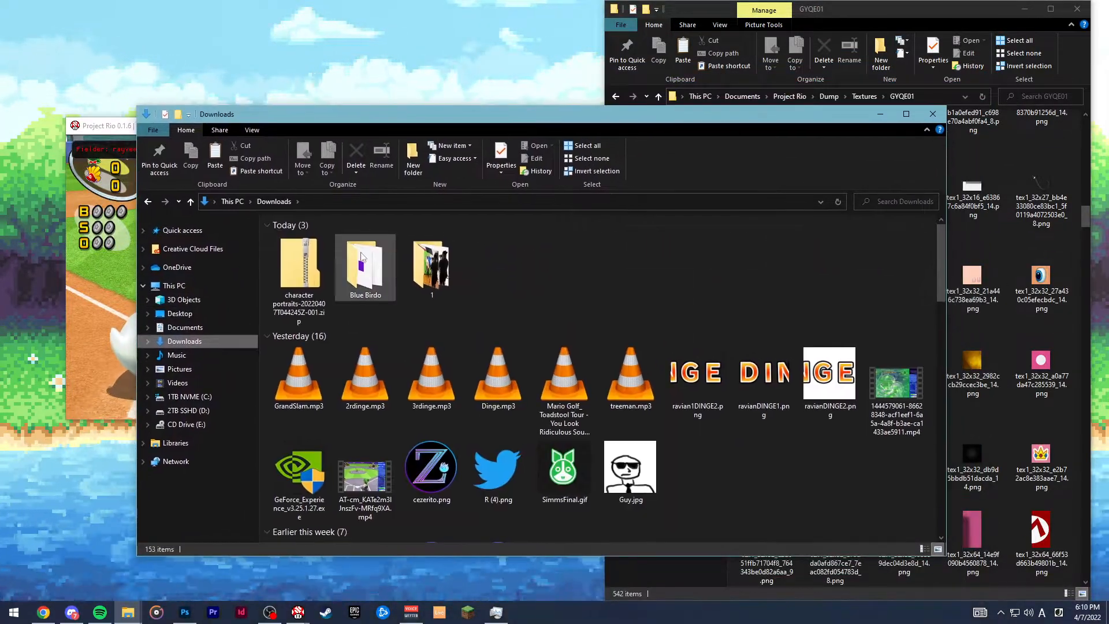
double_click(364, 262)
left_click_drag(898, 387, 293, 255)
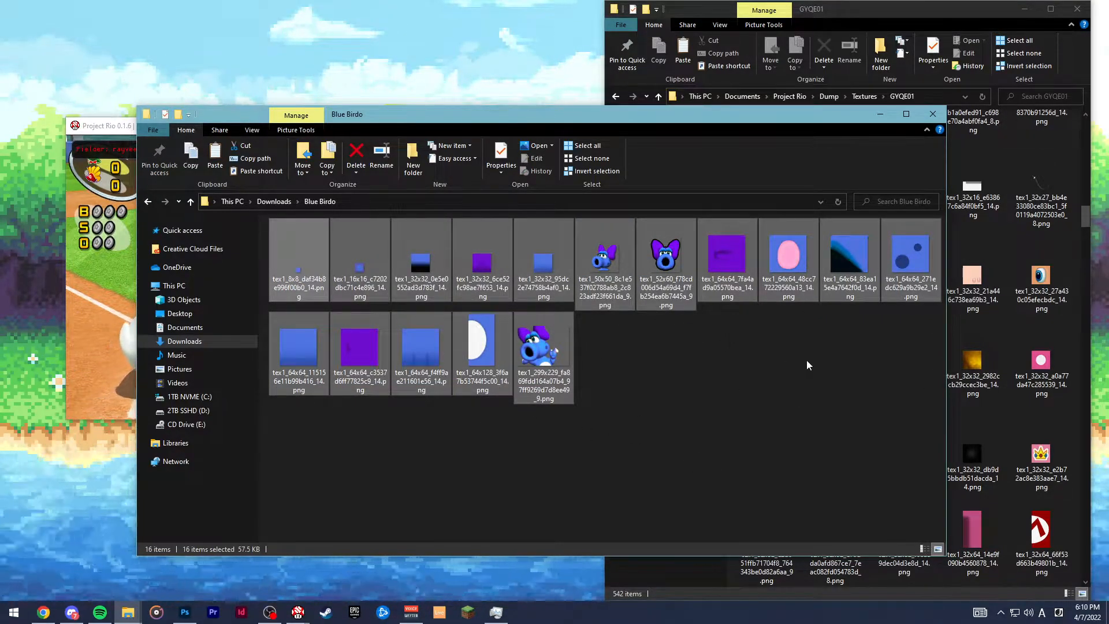
left_click(771, 400)
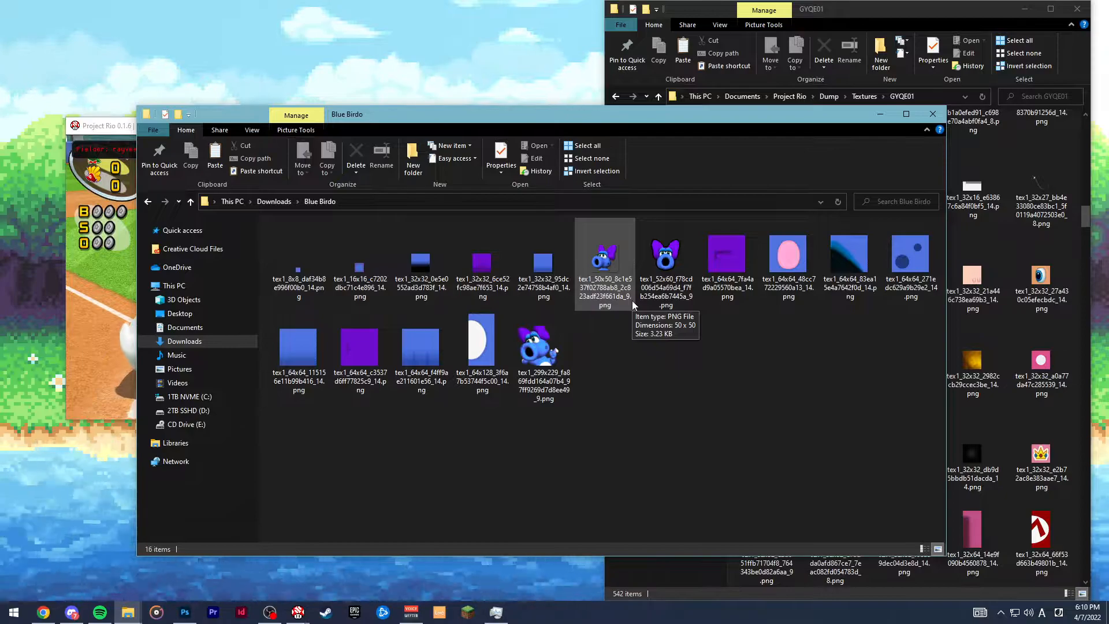
key("alt+F4")
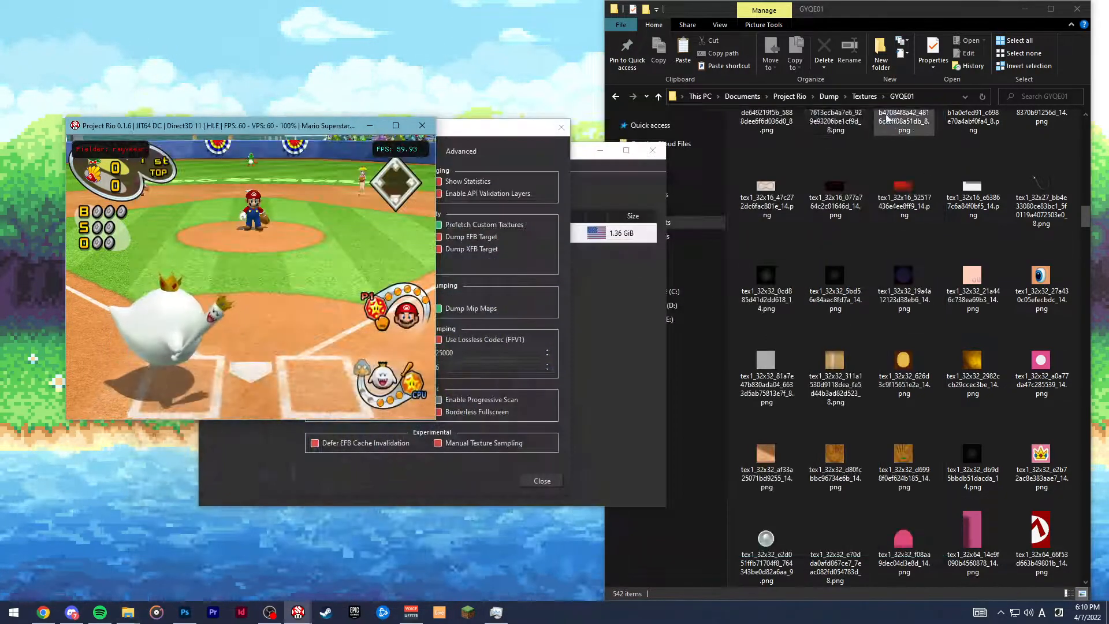
- In the GYQE01 dump folder, select the two cloud textures, the blue beach sky texture and the Mario Stadium sign texture
left_click_drag(274, 126, 457, 171)
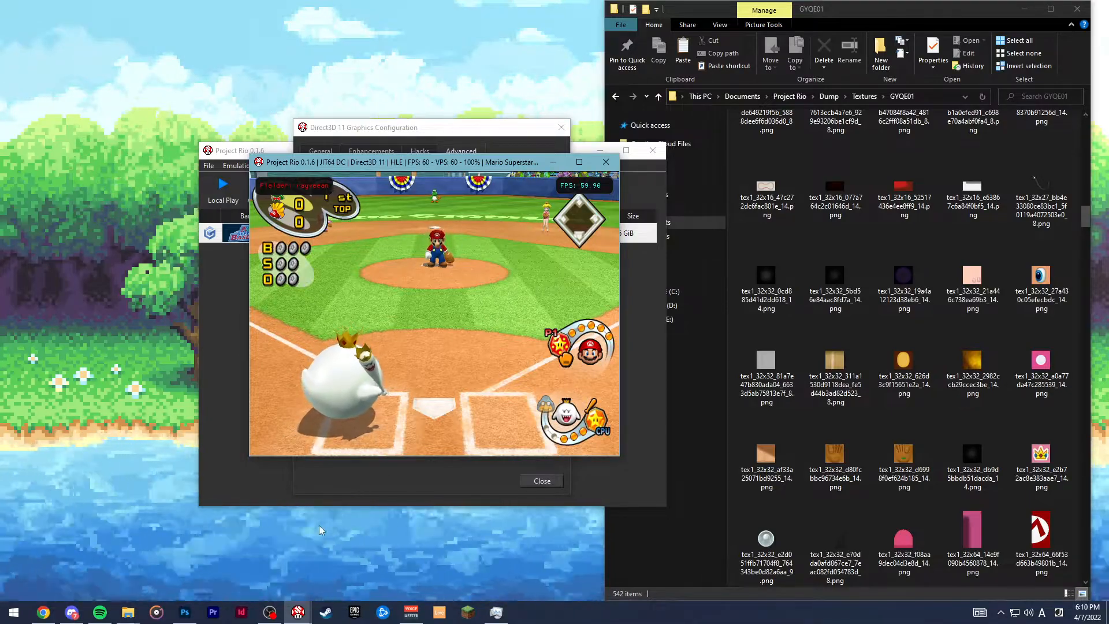
scroll(958, 462, "down", 5)
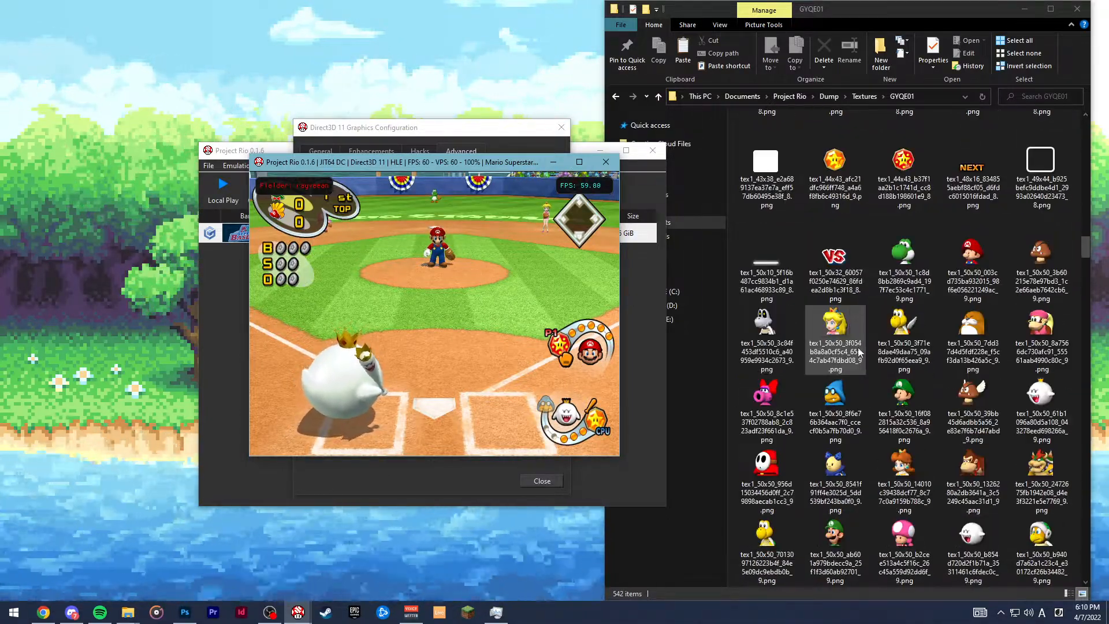
scroll(870, 272, "down", 10)
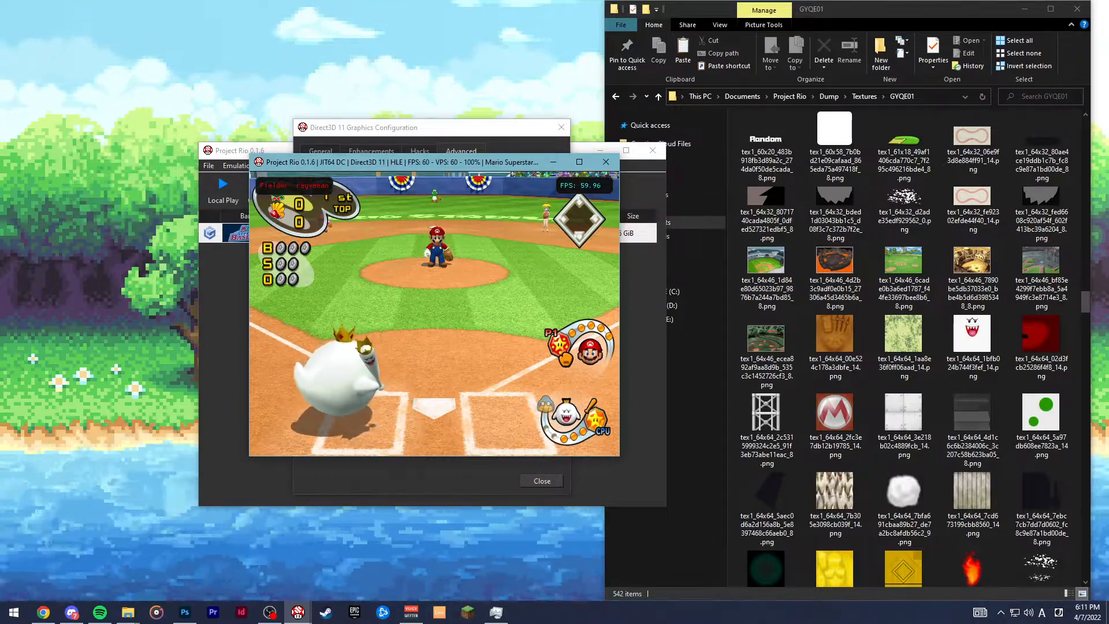
scroll(898, 257, "down", 10)
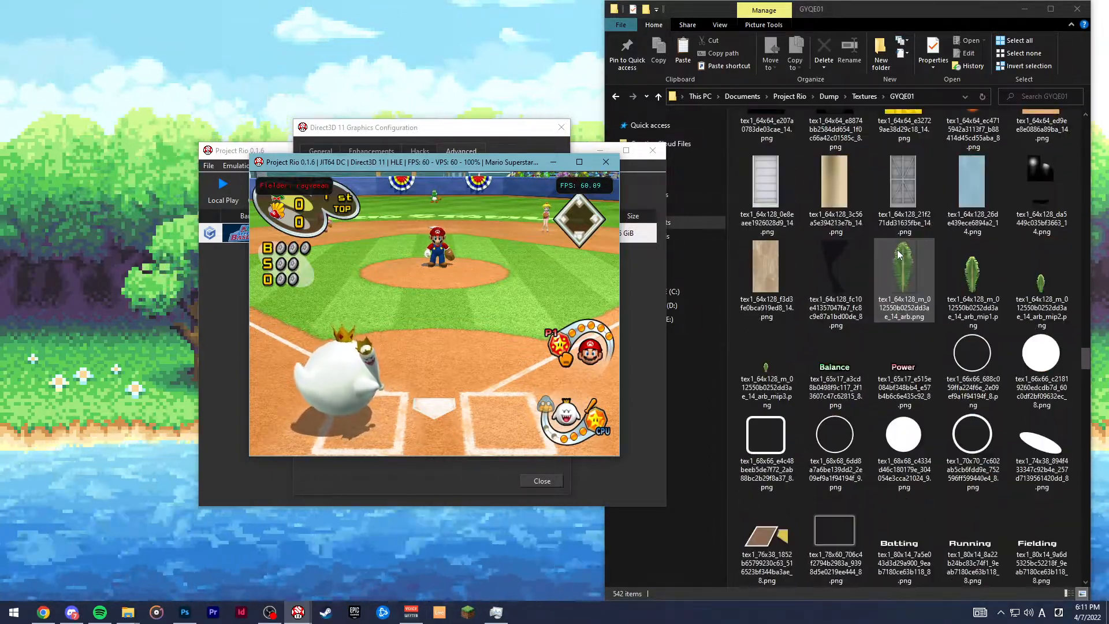
scroll(898, 257, "down", 15)
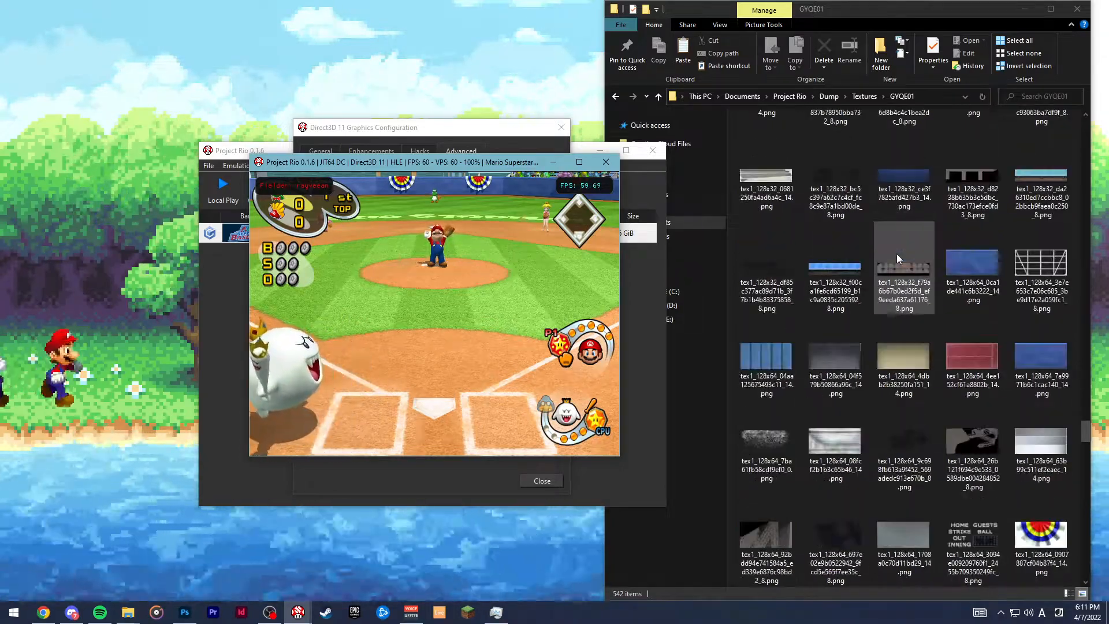
scroll(896, 255, "down", 10)
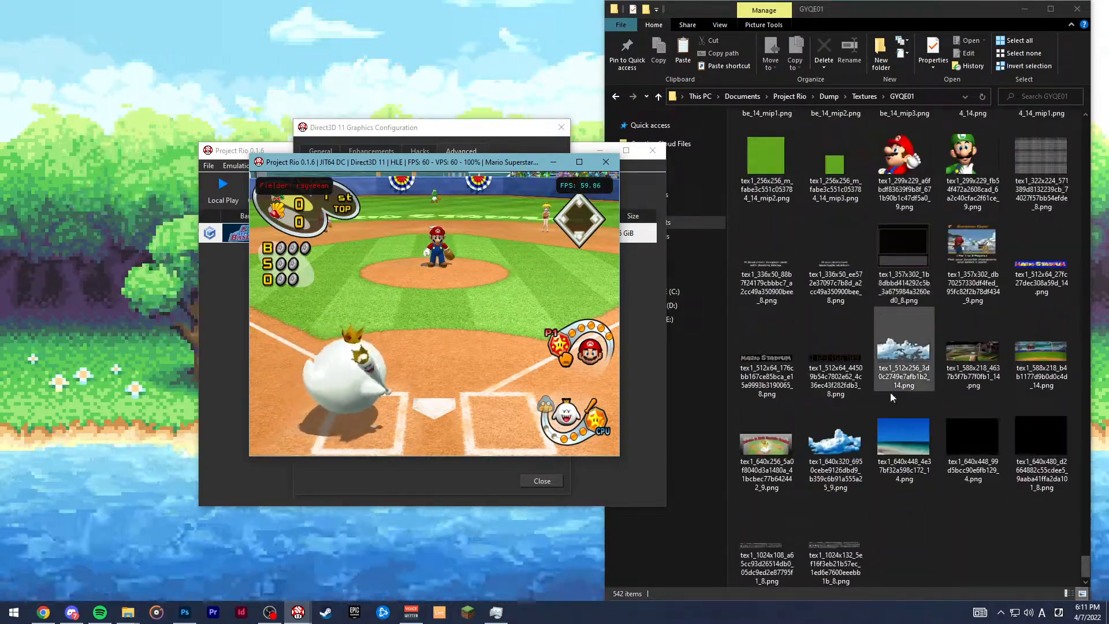
left_click(850, 449)
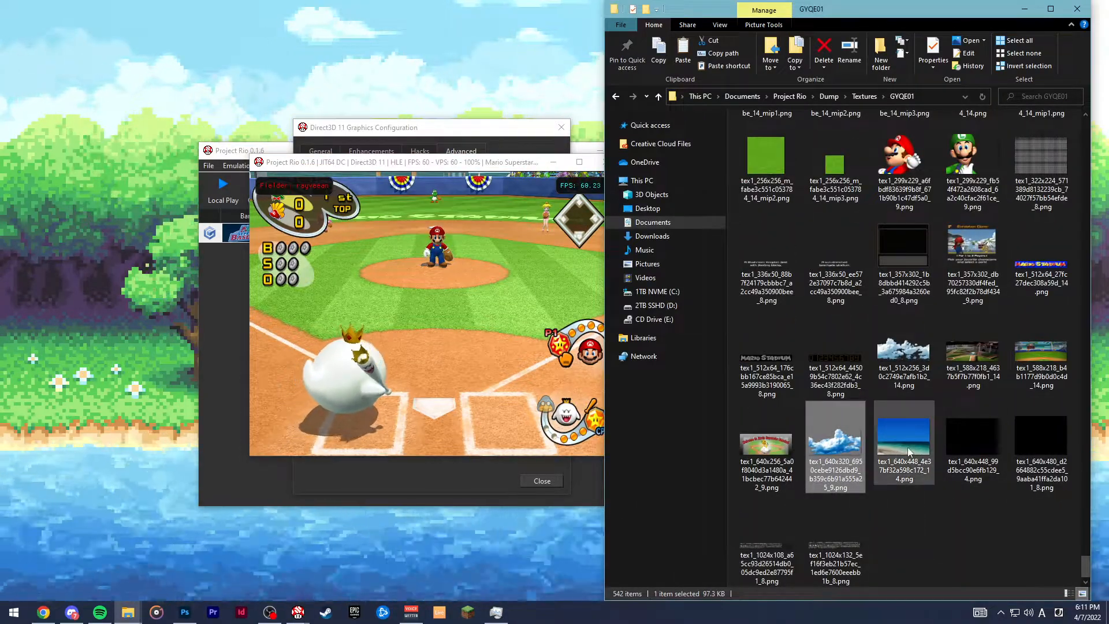
left_click(901, 440, "ctrl")
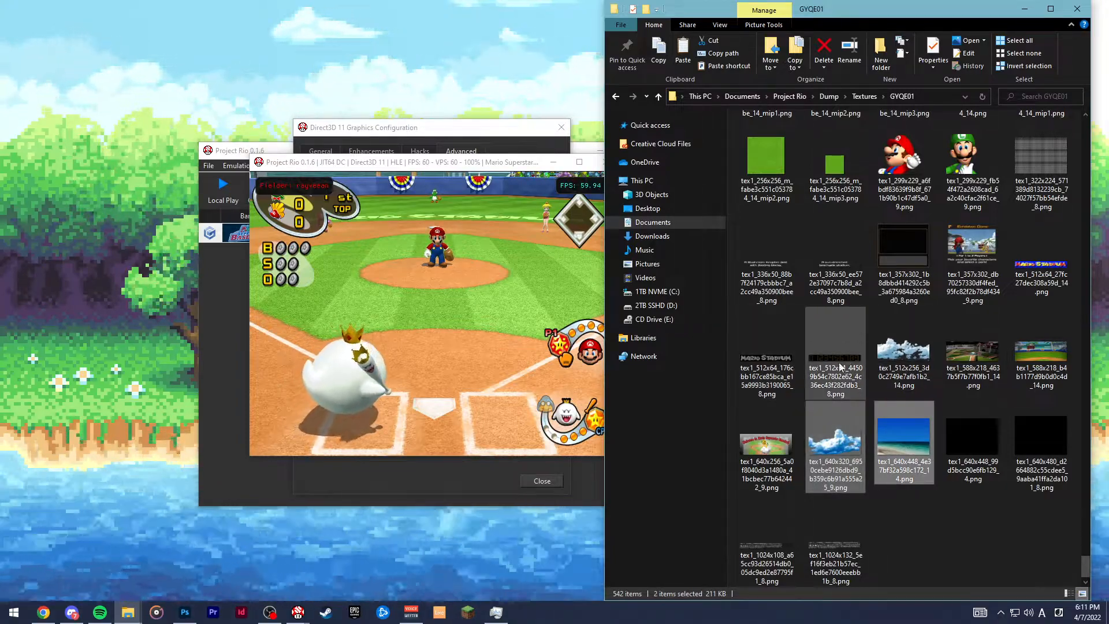
left_click(901, 352, "ctrl")
left_click(763, 375, "ctrl")
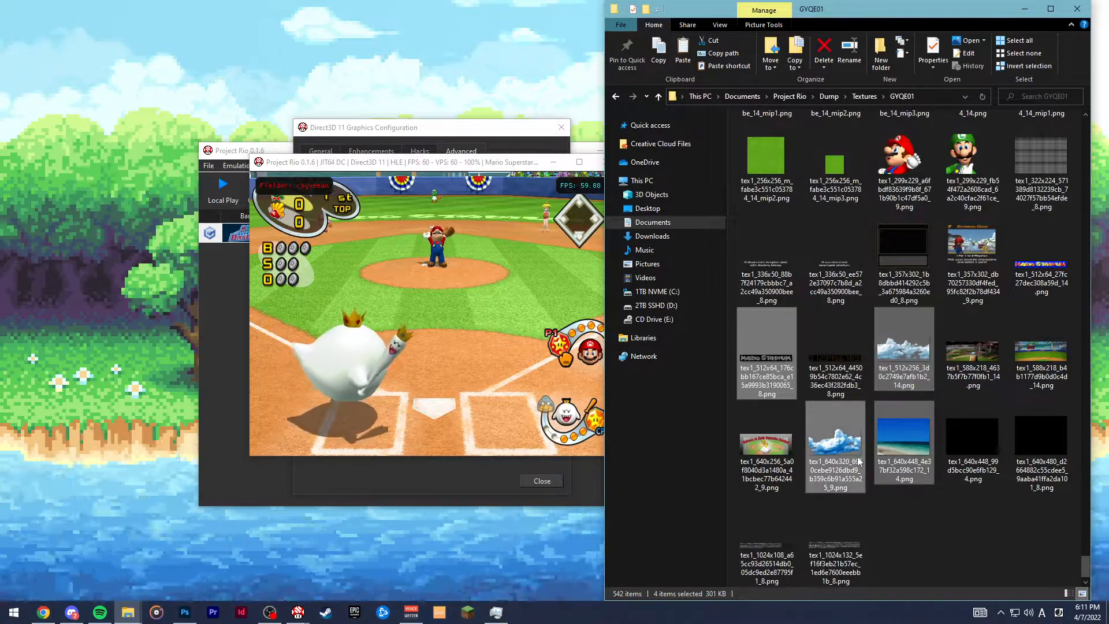
- Add the 256x256 orange dirt and green grass textures with all their mip maps to the selection
scroll(833, 426, "up", 3)
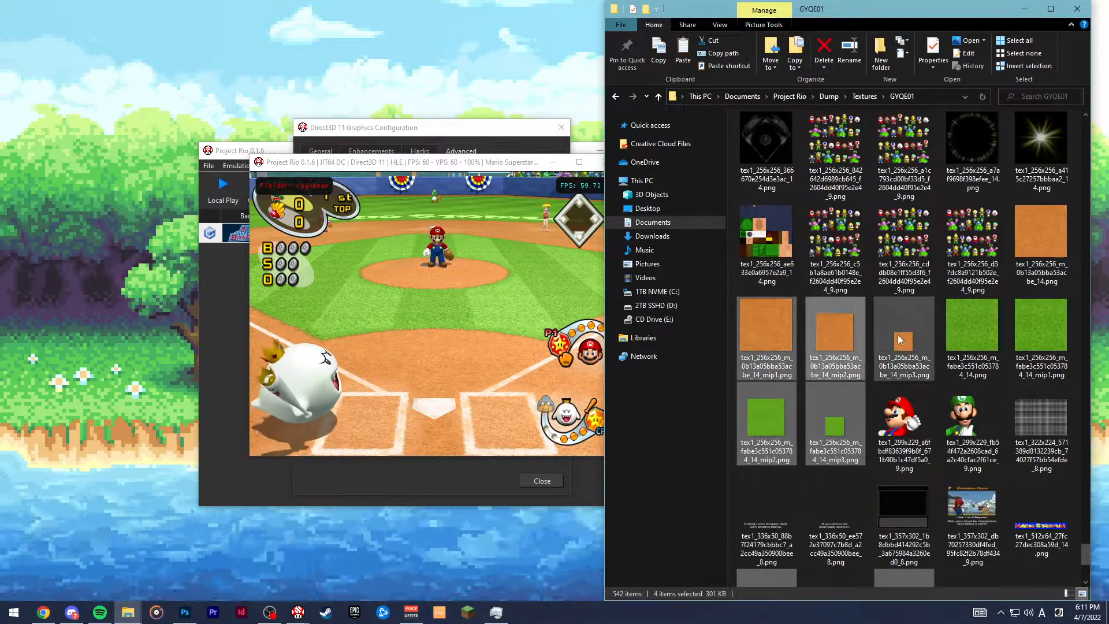
left_click(1048, 276, "shift")
scroll(1048, 276, "up", 3)
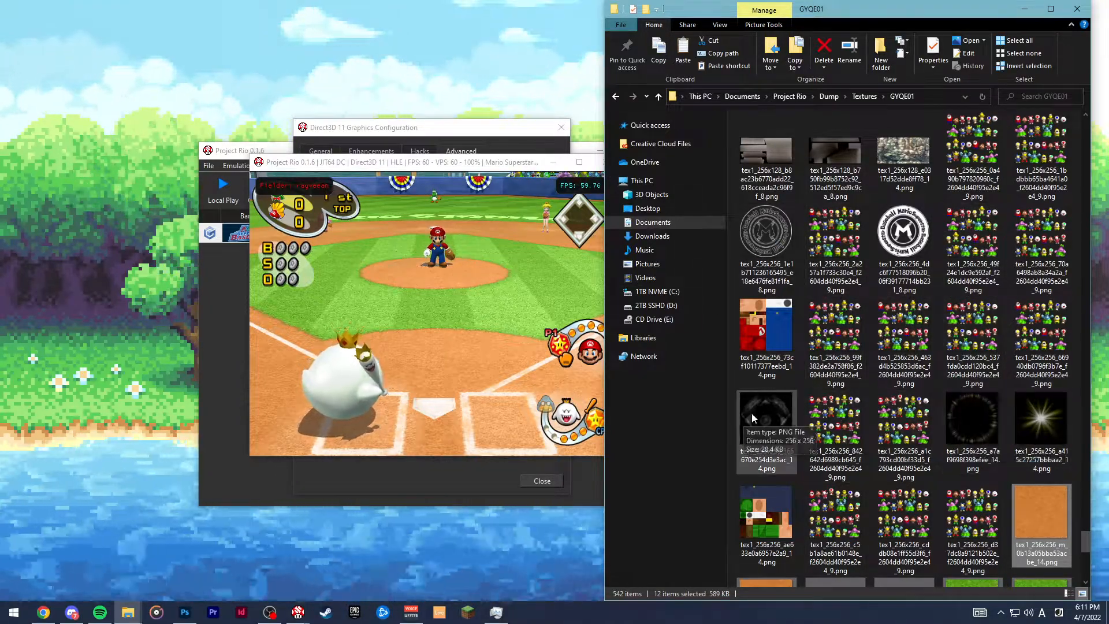
- Add the 128x128 orange dirt texture and its mip1 file to the selection, and copy all the selected textures
scroll(887, 439, "up", 10)
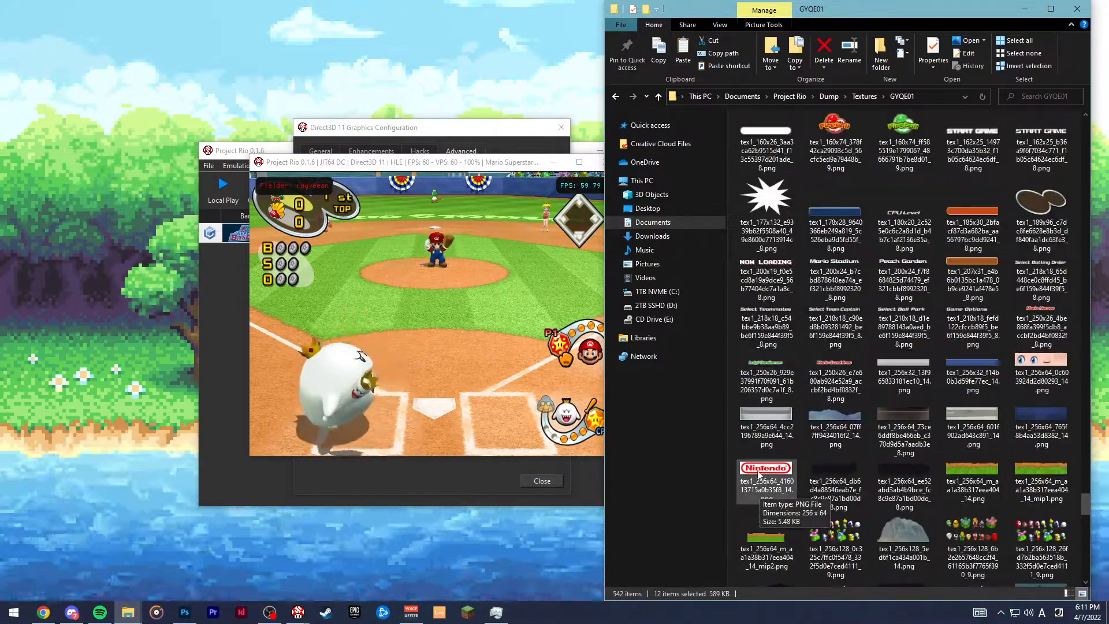
scroll(1016, 381, "up", 6)
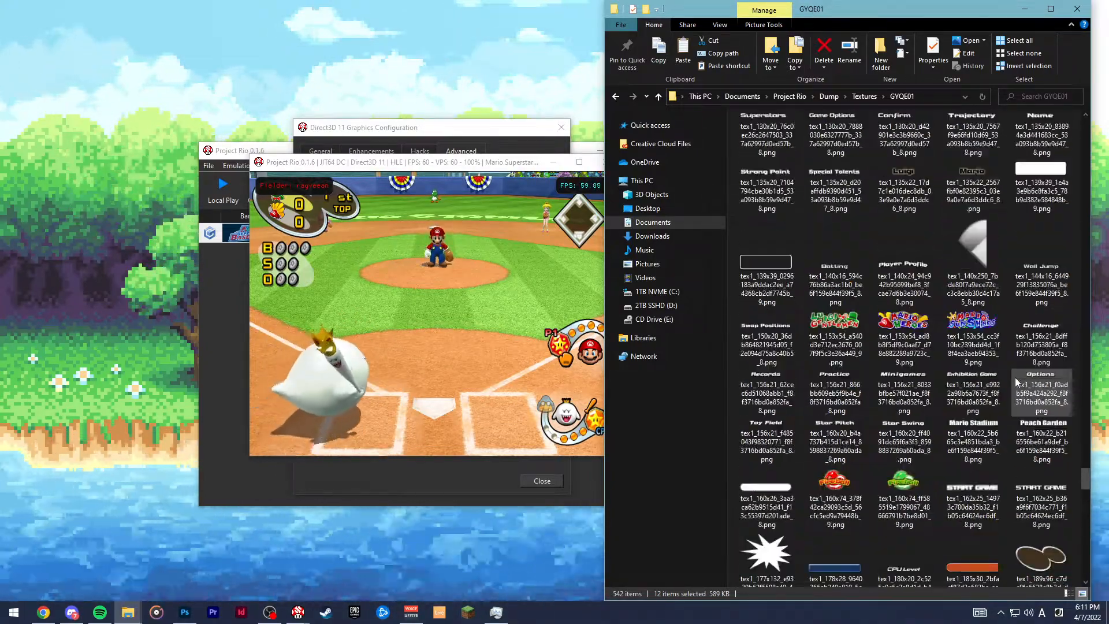
left_click(985, 501, "ctrl")
left_click(1030, 510, "ctrl")
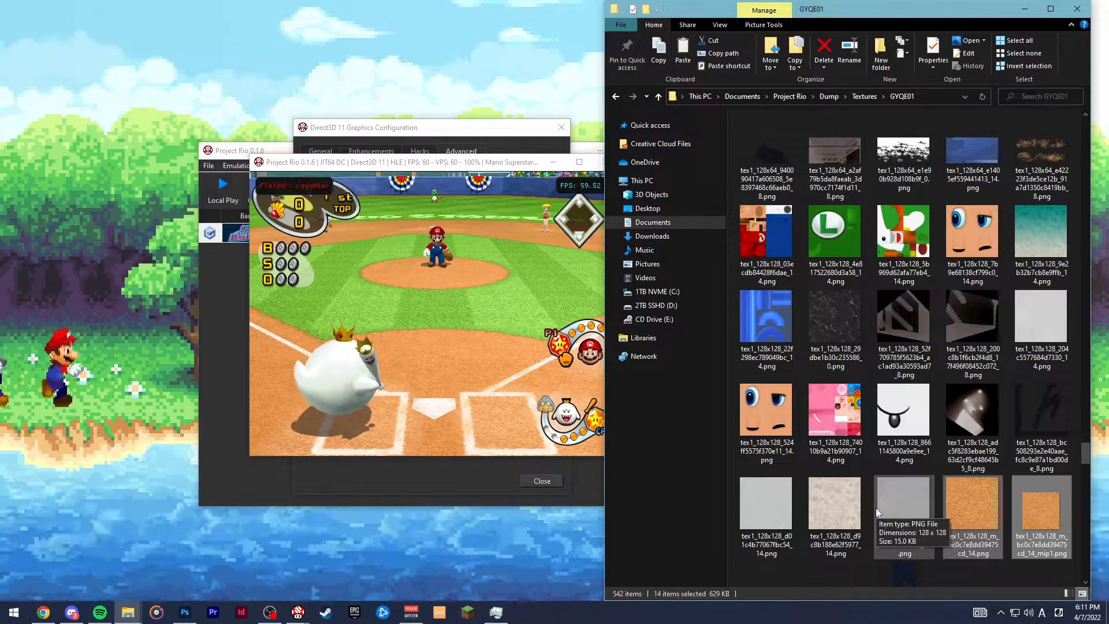
scroll(875, 507, "up", 3)
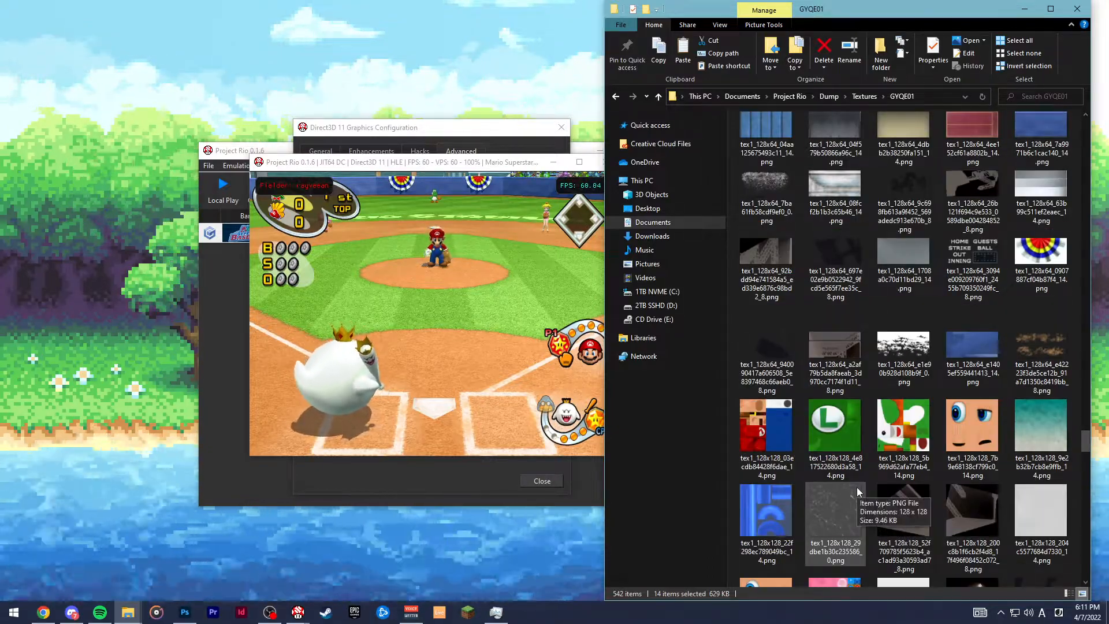
scroll(857, 487, "up", 5)
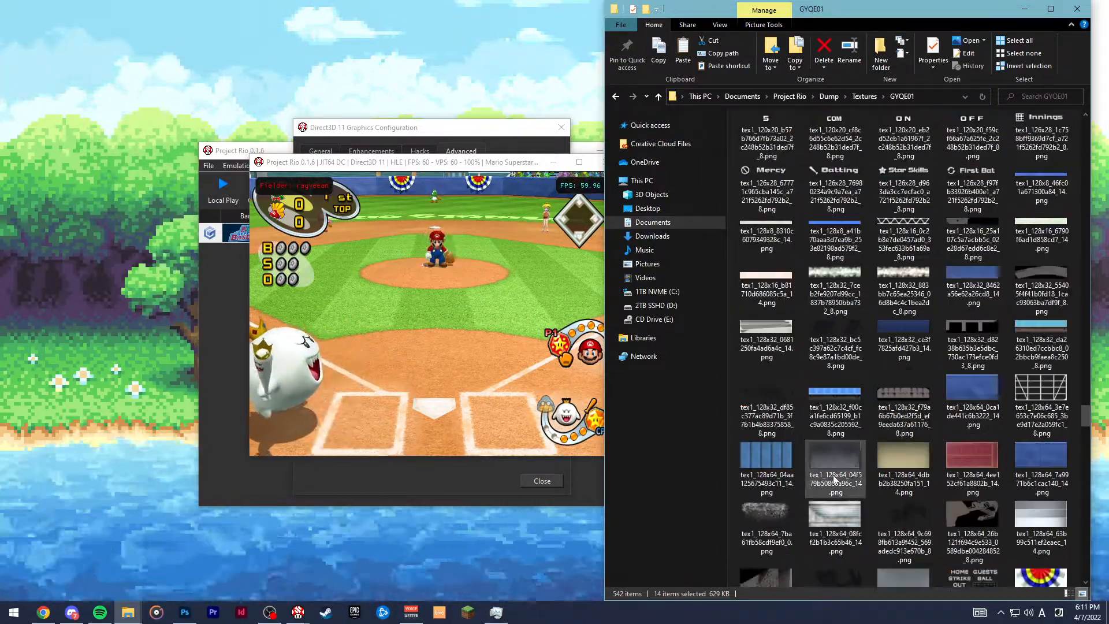
scroll(834, 476, "up", 10)
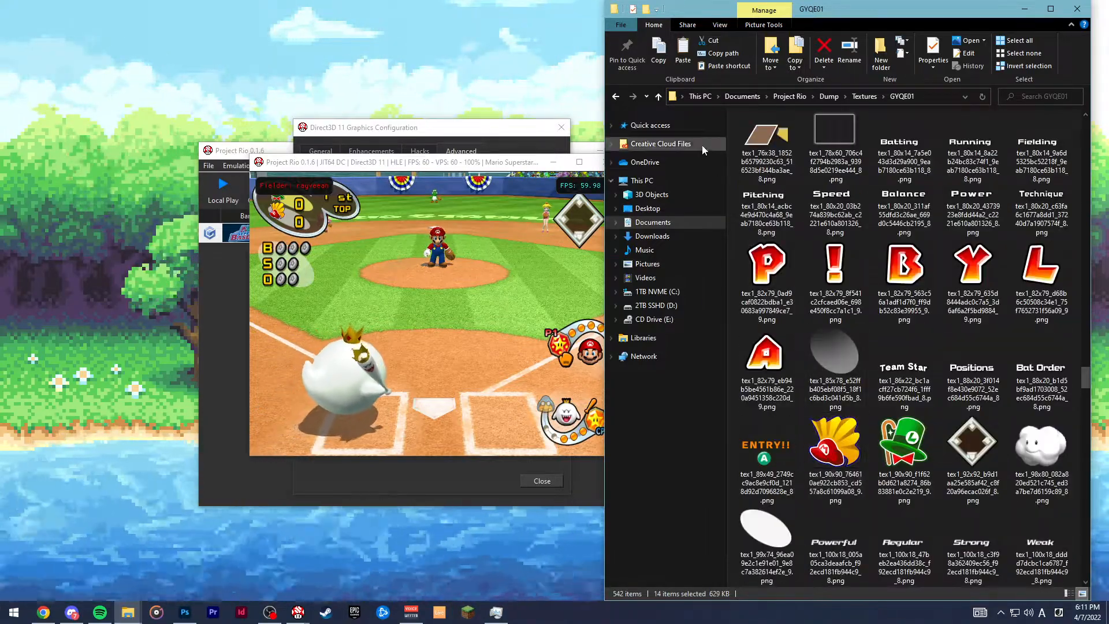
- Delete the six loose PNG files in the dump's Textures folder, keeping the GYQE01 folder
left_click(616, 99)
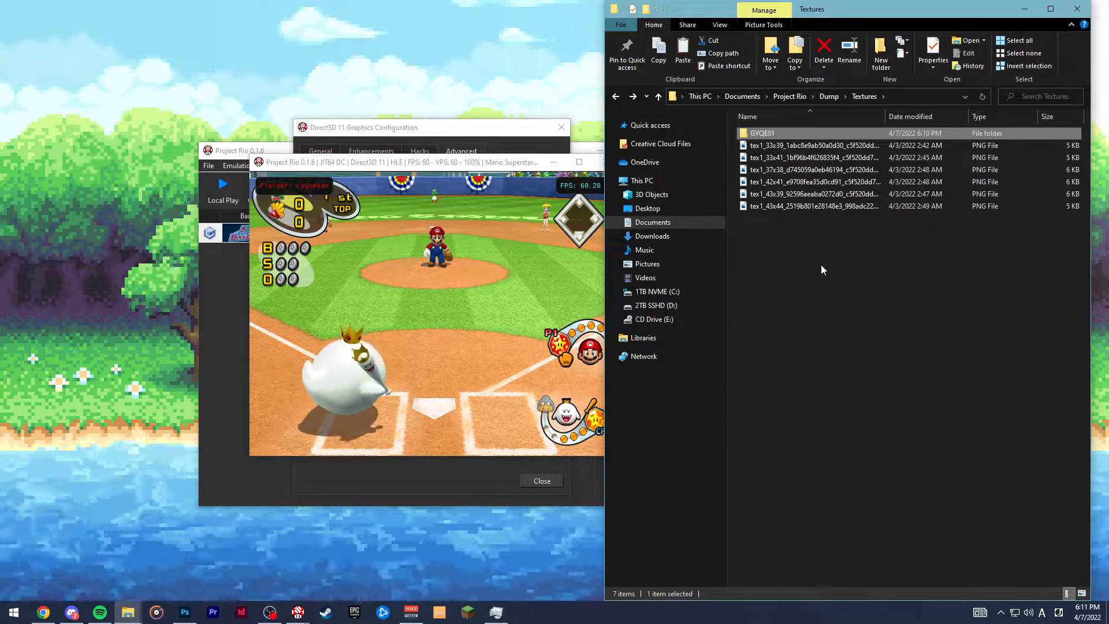
left_click_drag(784, 241, 768, 146)
right_click(768, 147)
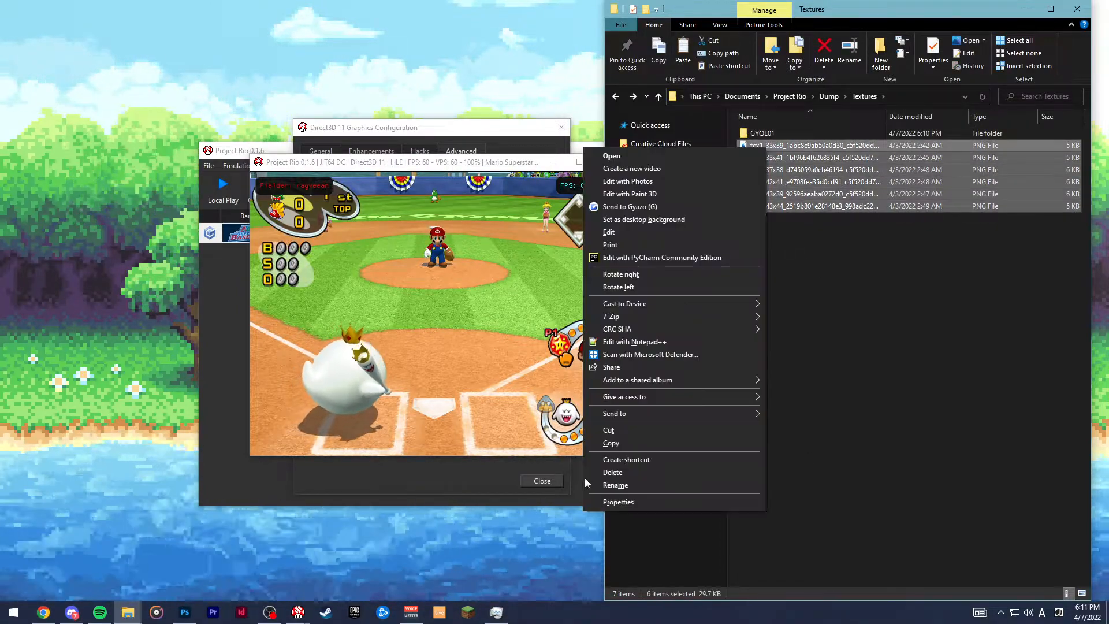
left_click(635, 473)
- Create a new folder named "tutorial" inside Project Rio's Load folder
left_click(616, 96)
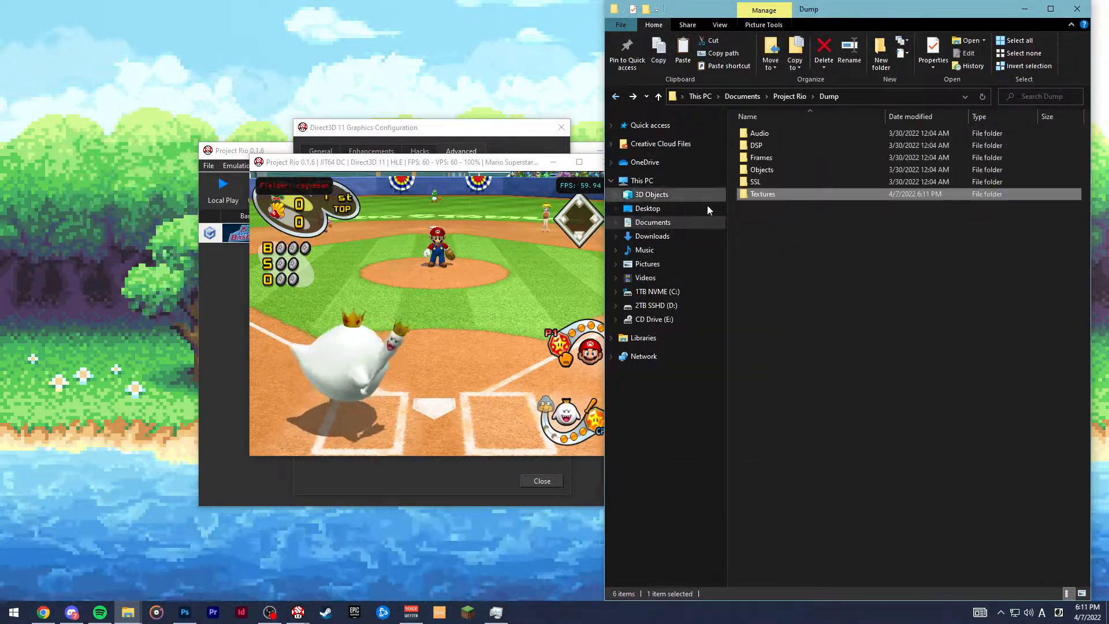
left_click(615, 96)
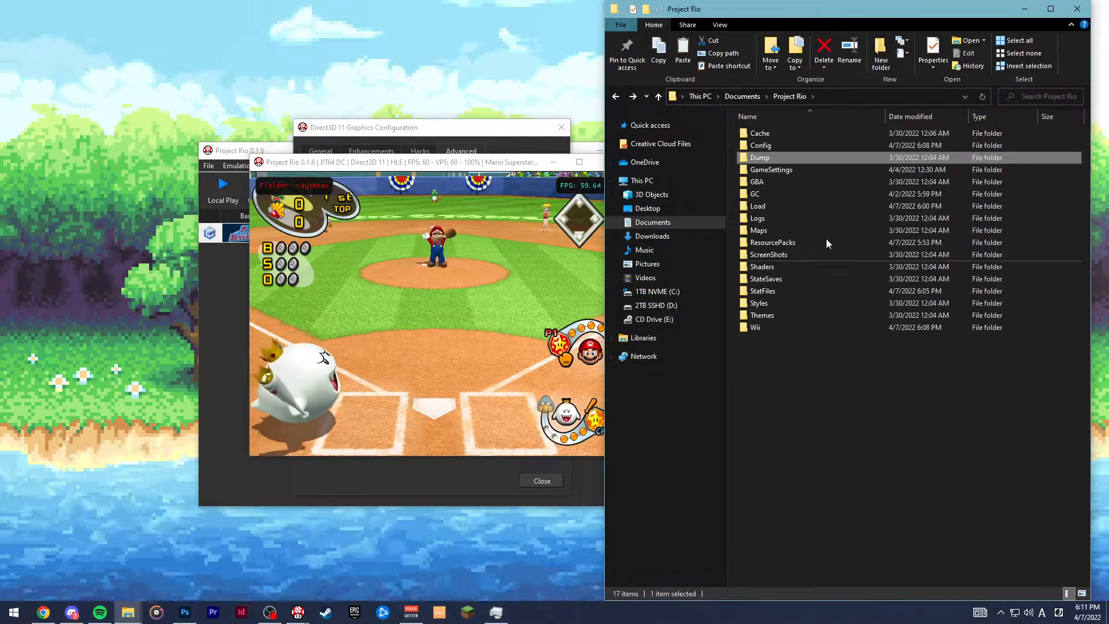
double_click(773, 207)
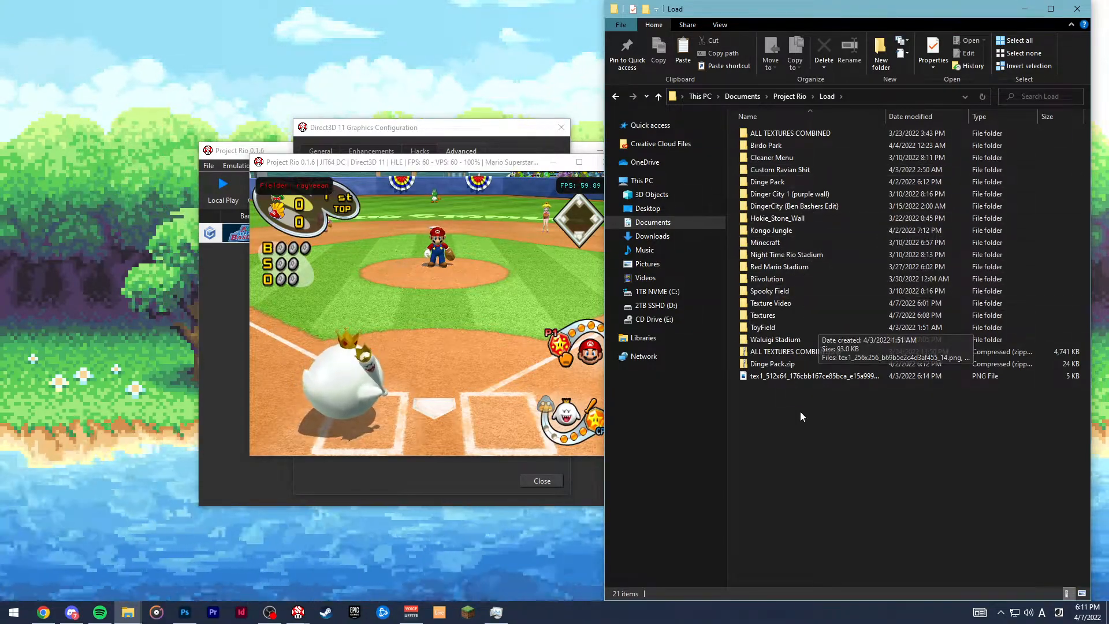
right_click(803, 413)
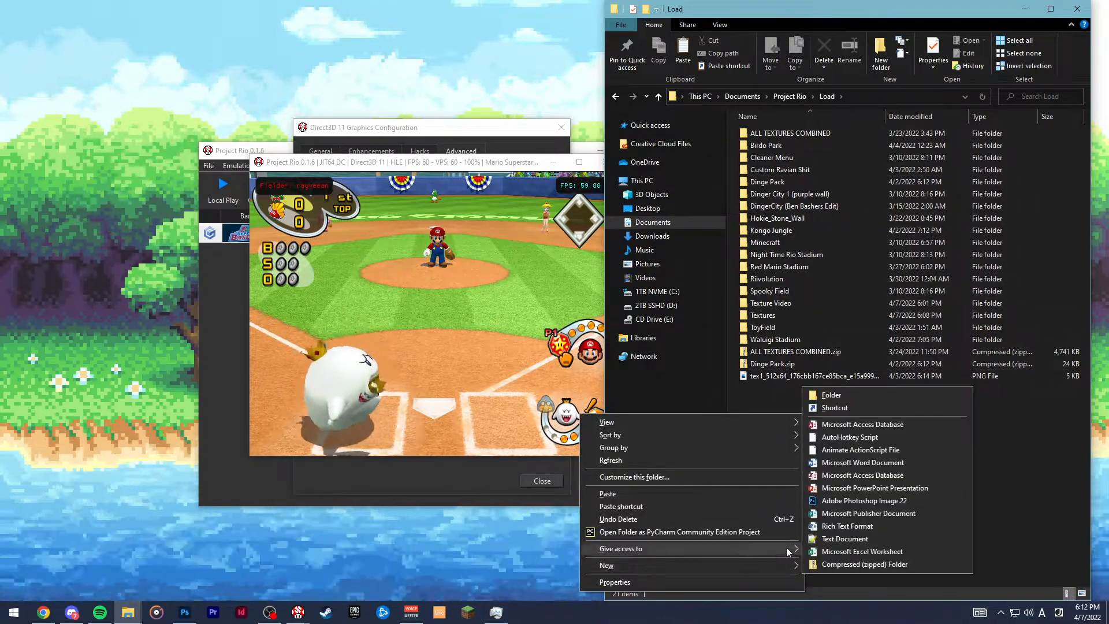
left_click(879, 394)
type("tut")
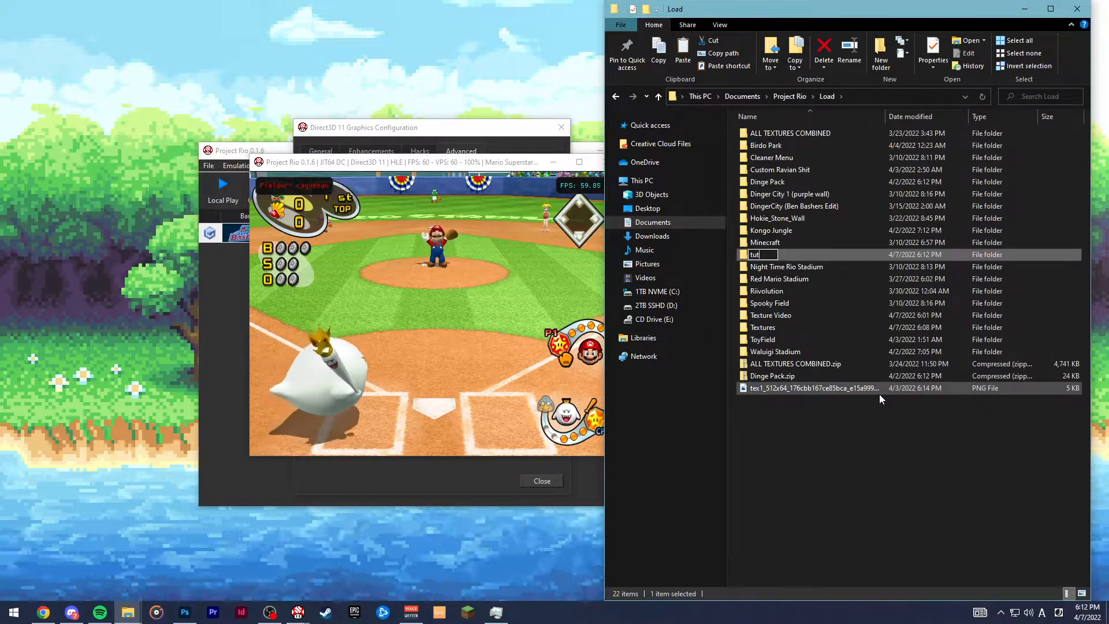
type("orial")
key("Return")
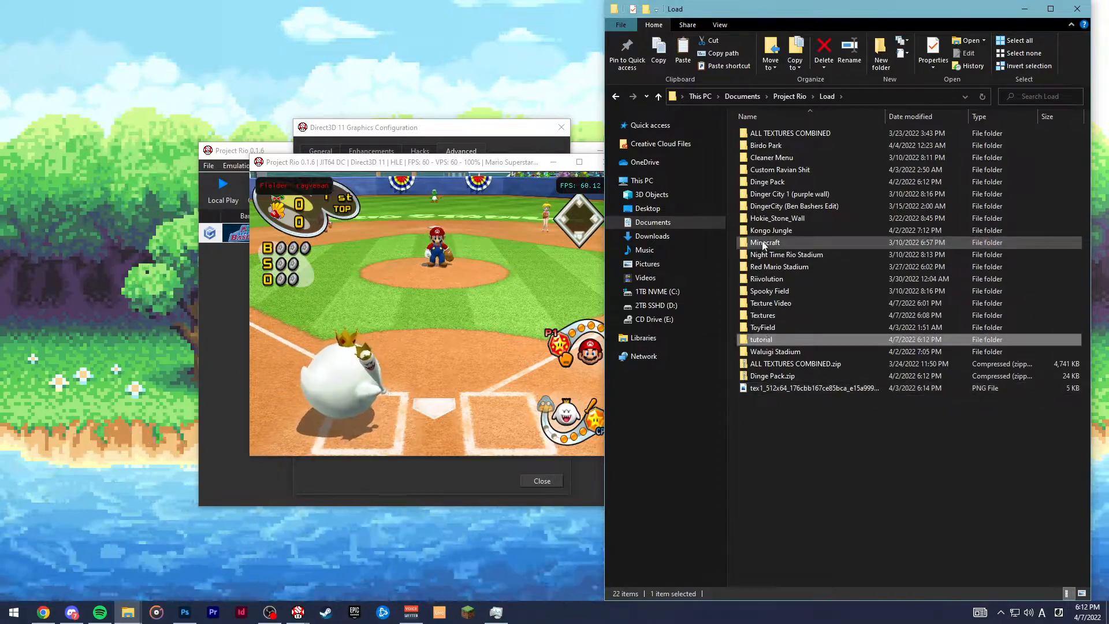
- Paste the copied textures into the tutorial folder and shift its window toward the game window
double_click(772, 342)
key("alt+Left")
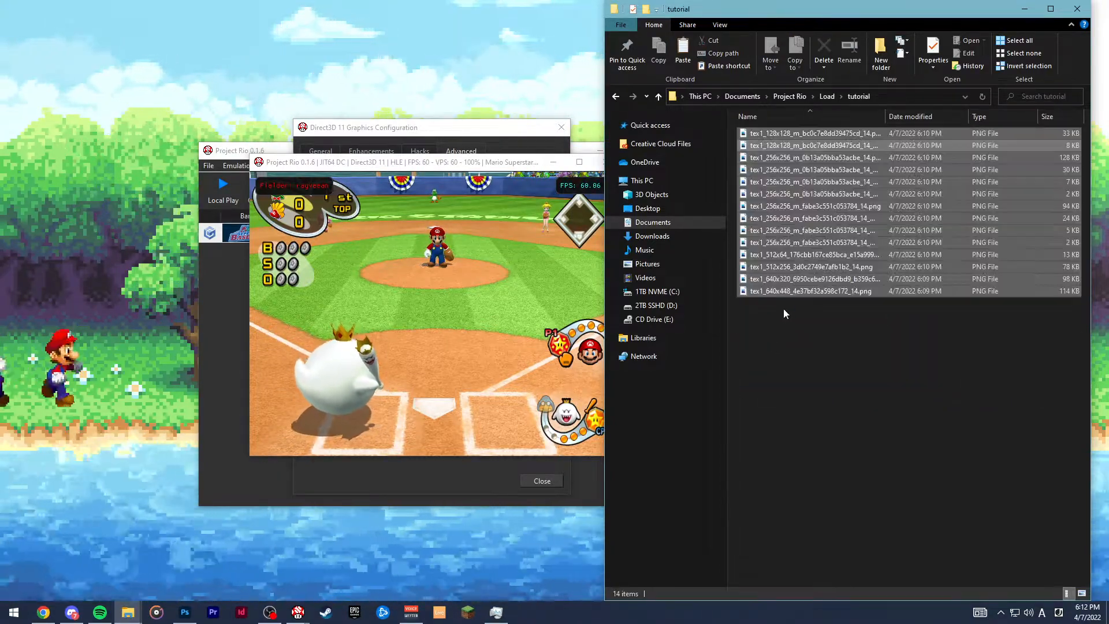
left_click(632, 97)
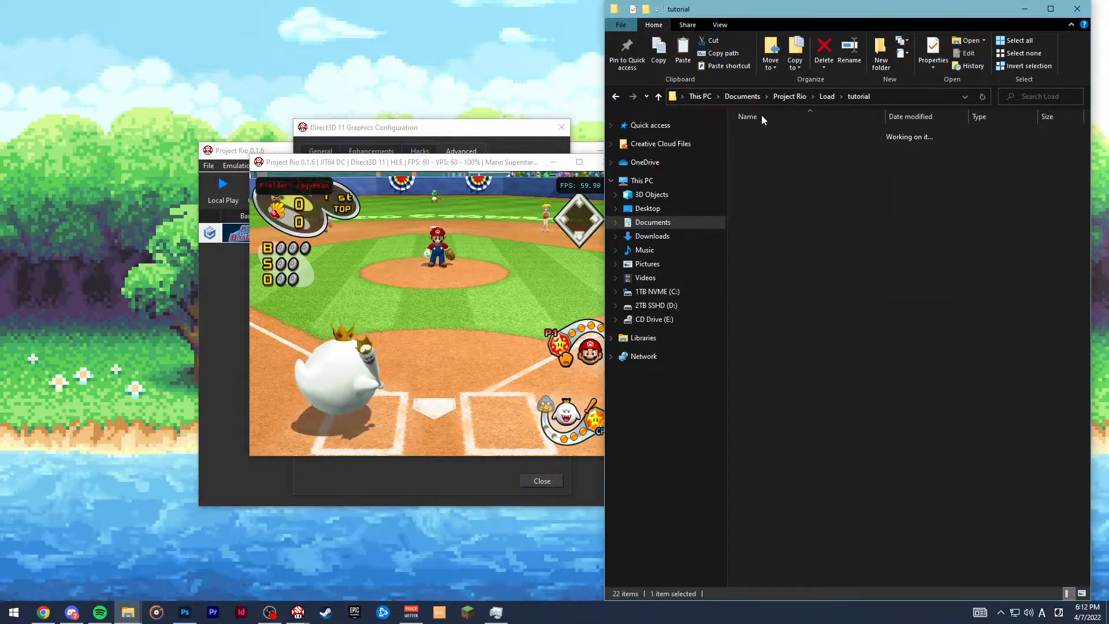
left_click_drag(829, 12, 764, 14)
- Move the graphics configuration window aside in Project Rio and open the Free Look controller settings to examine the camera key bindings
left_click(590, 181)
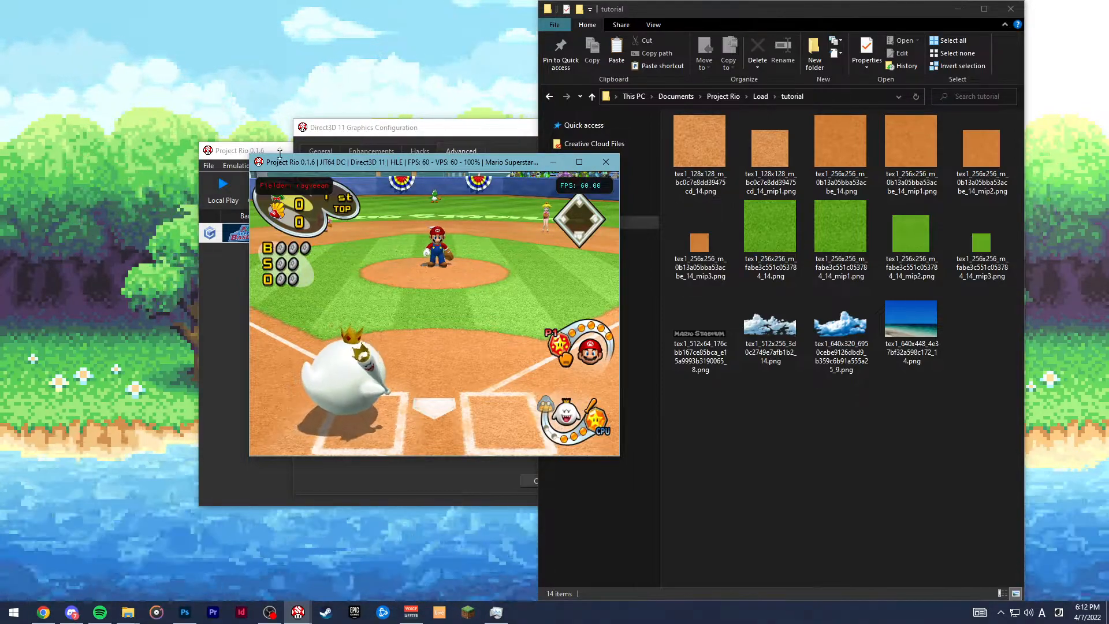
left_click(366, 128)
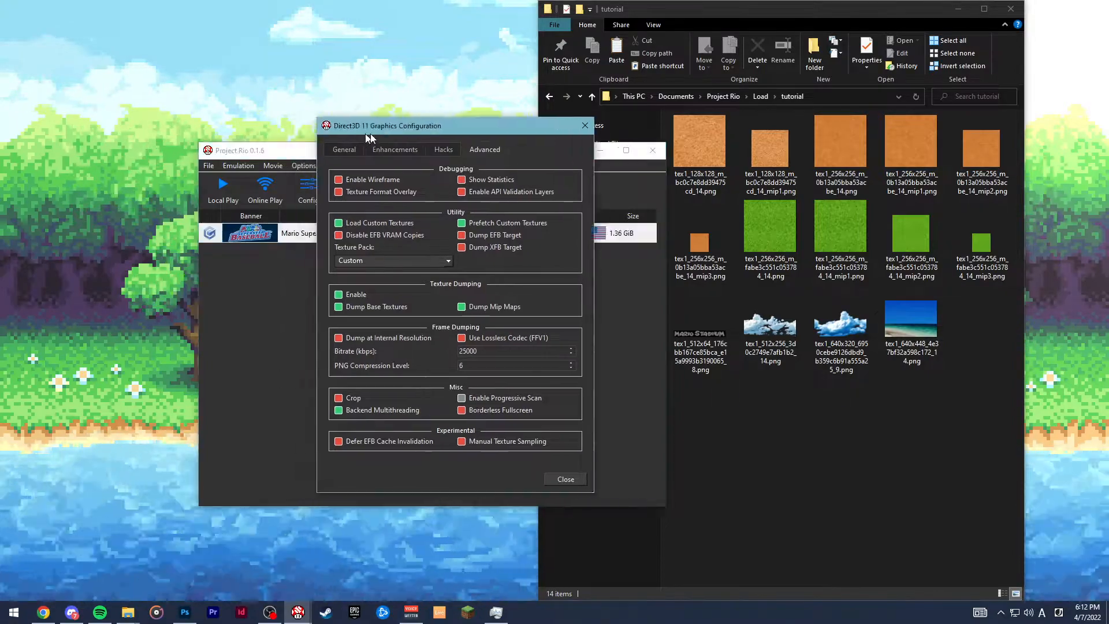
left_click_drag(369, 128, 518, 123)
left_click(303, 166)
left_click(329, 252)
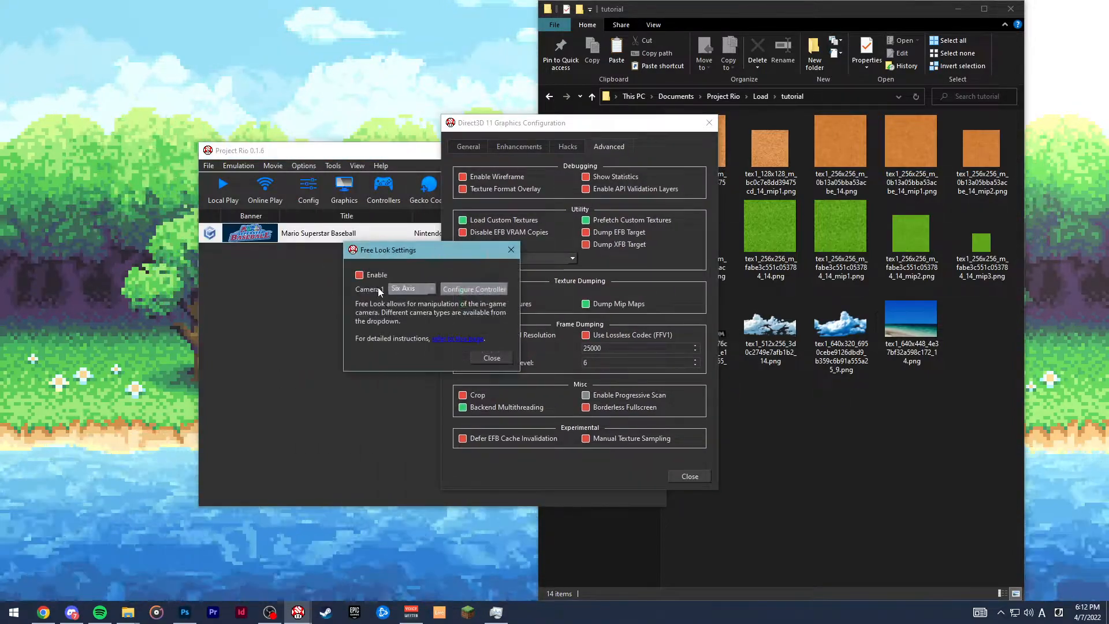
left_click(456, 292)
left_click_drag(584, 130, 631, 130)
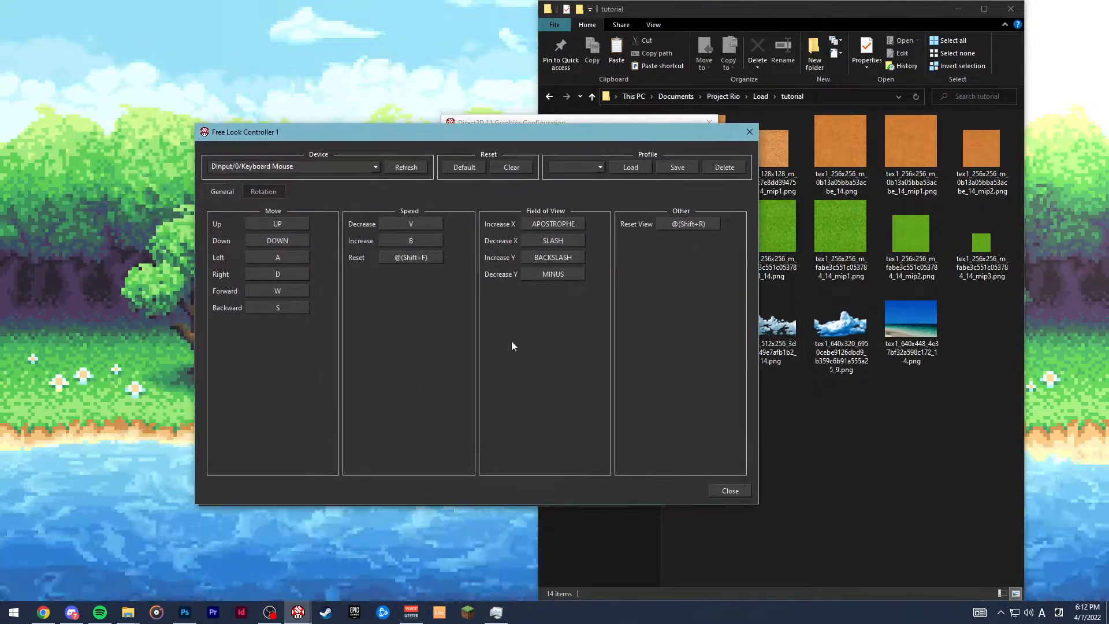
- Close the Free Look controller settings, bring the running game forward and move the Project Rio windows clear of the tutorial folder's texture files
key("Escape")
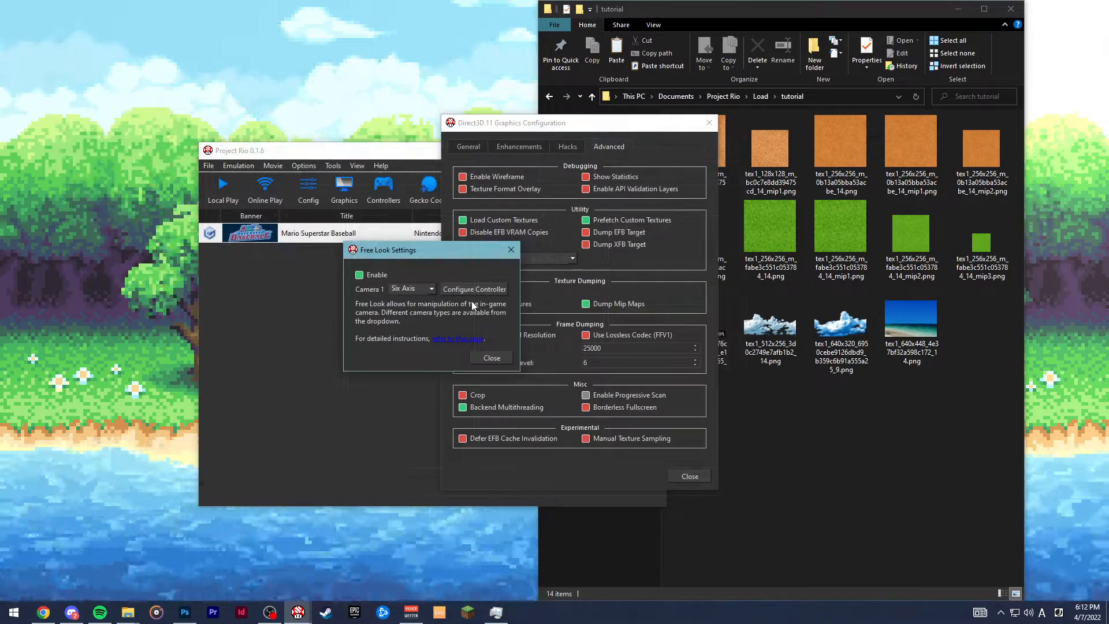
left_click(313, 276)
mouse_move(298, 612)
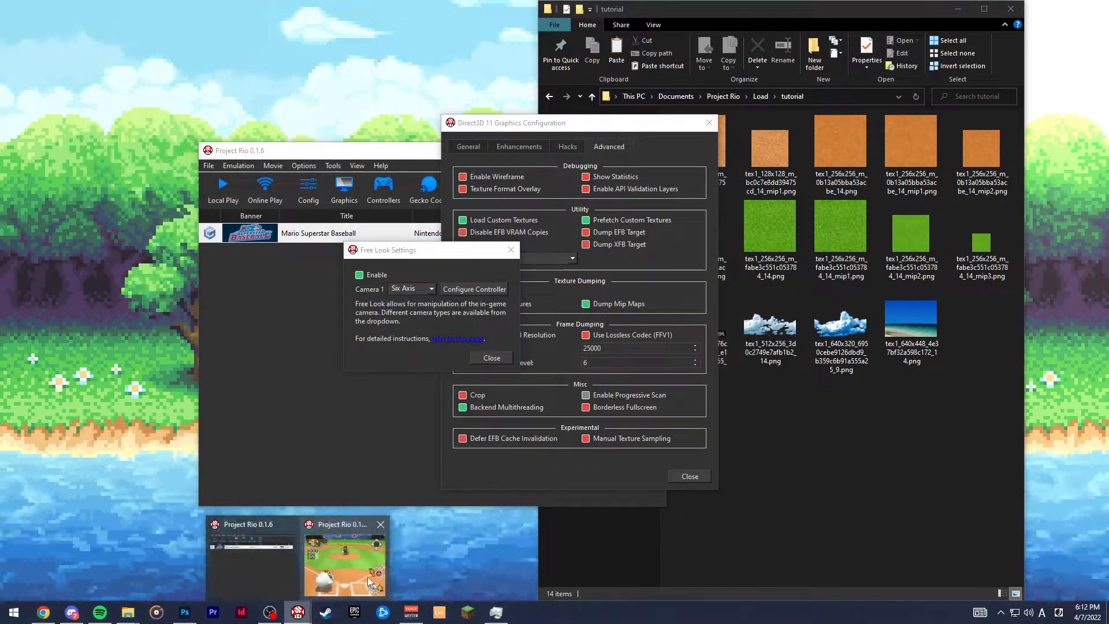
left_click(372, 573)
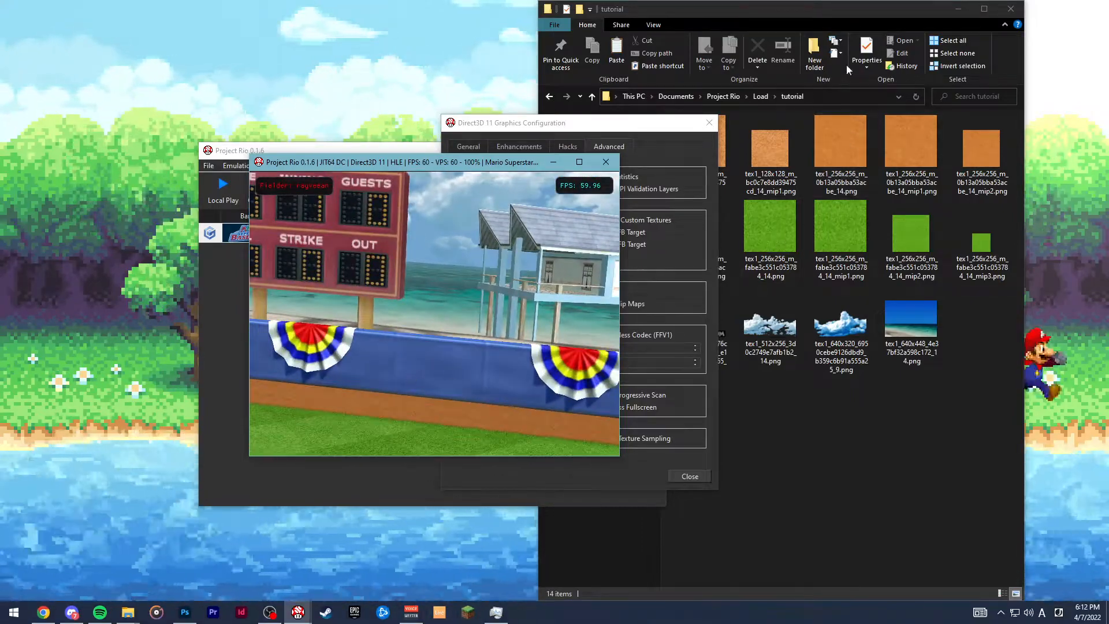
left_click_drag(646, 127, 426, 116)
left_click_drag(520, 162, 473, 168)
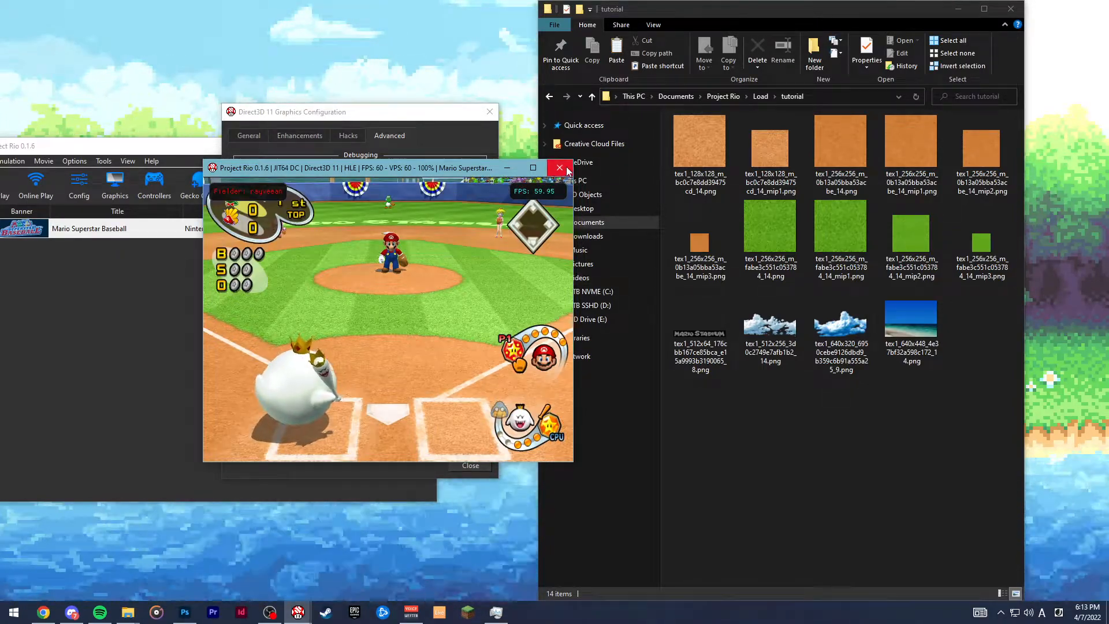
- Stop the running Mario Superstar Baseball emulation and disable texture dumping in the advanced graphics configuration
left_click(560, 168)
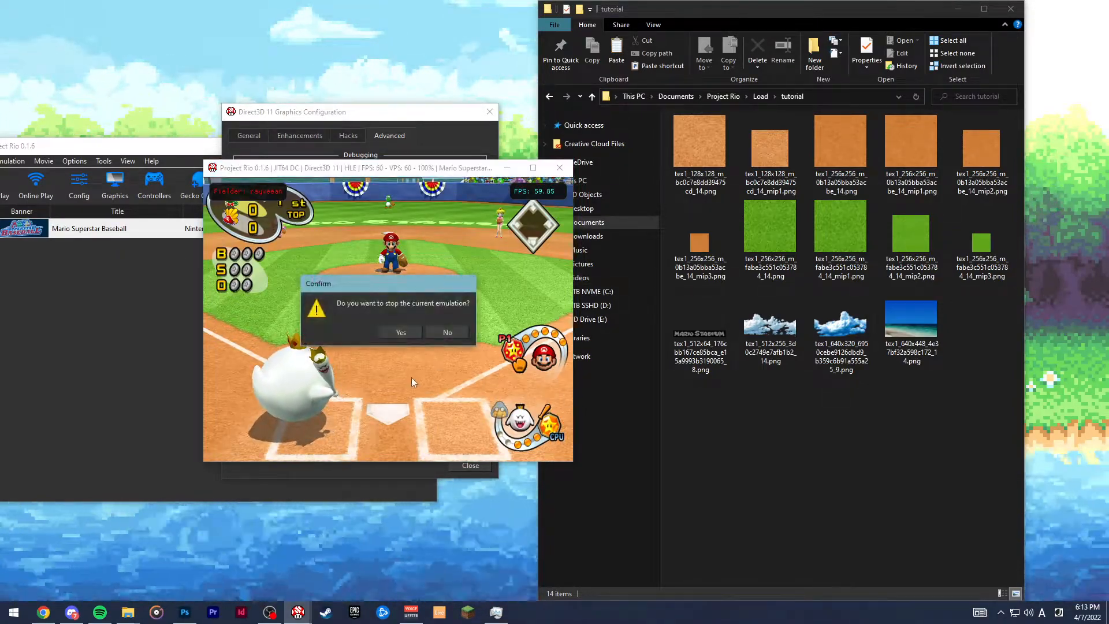
left_click(398, 334)
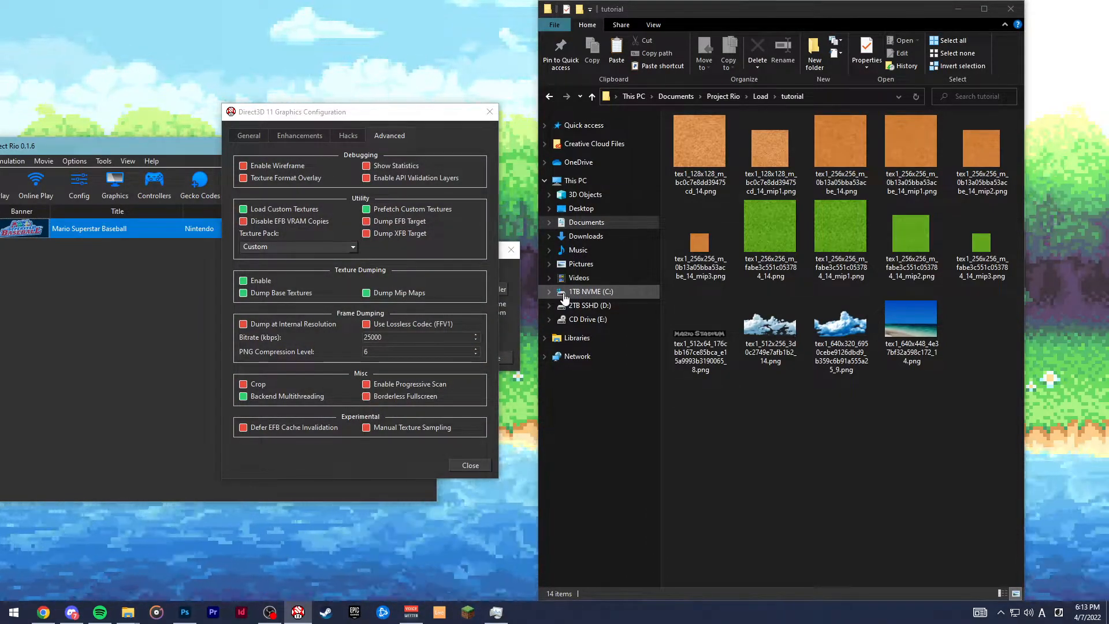
left_click(257, 281)
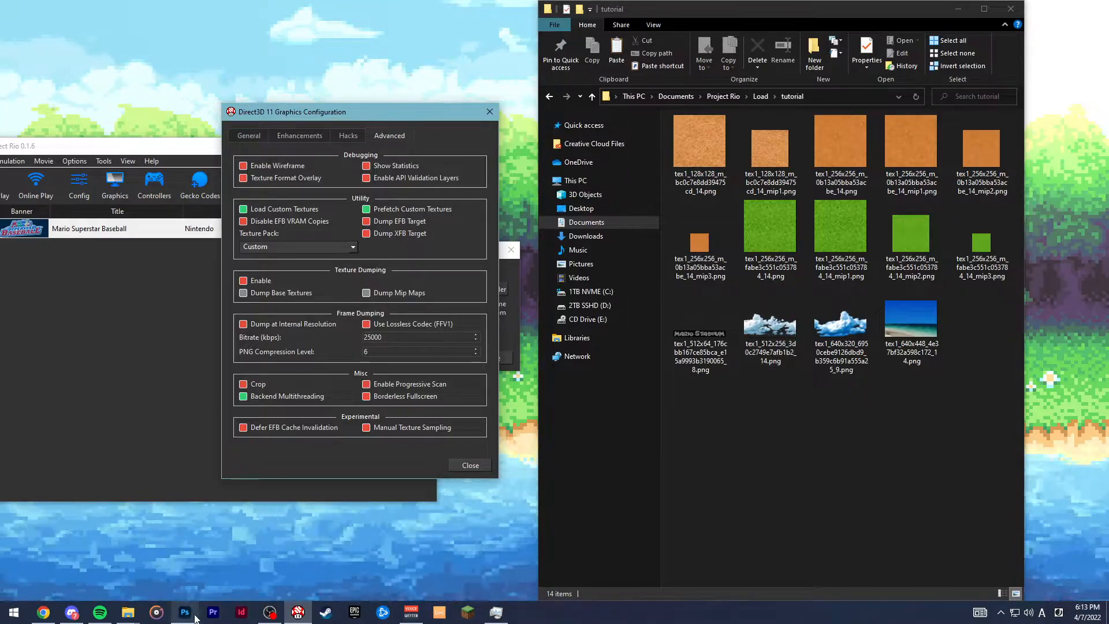
- Switch to Photoshop, close the open smiley-face texture document and minimize the program
left_click(193, 563)
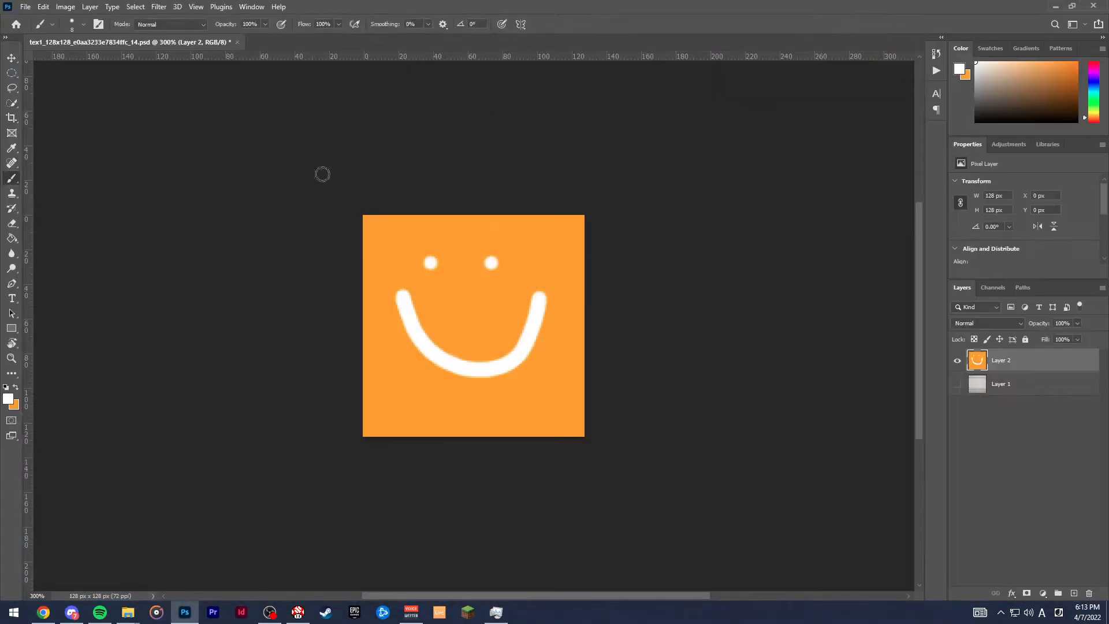
left_click(236, 42)
left_click(549, 228)
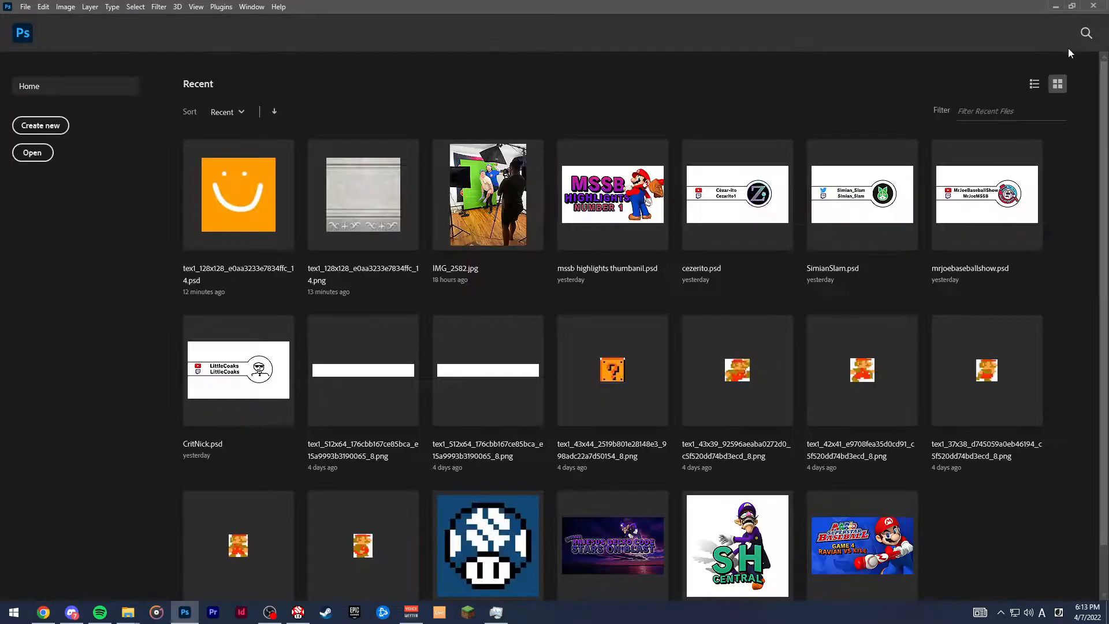
left_click(1056, 8)
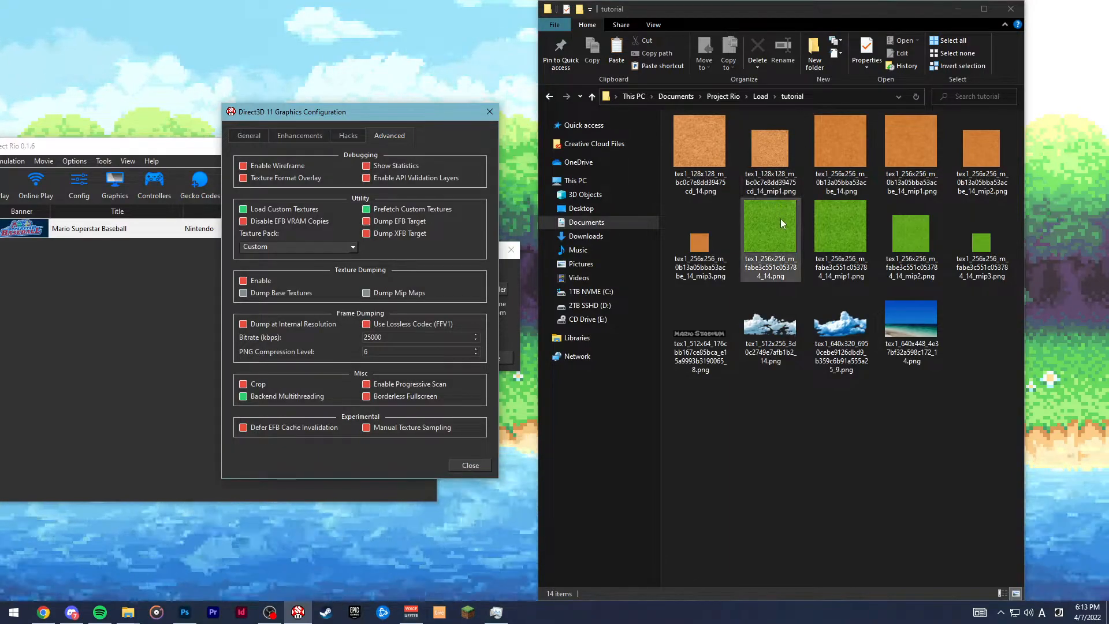
- Open the grass texture tex1_256x256_m_fabe3c551c053784_14.png from the tutorial folder in Adobe Photoshop 2021
right_click(781, 219)
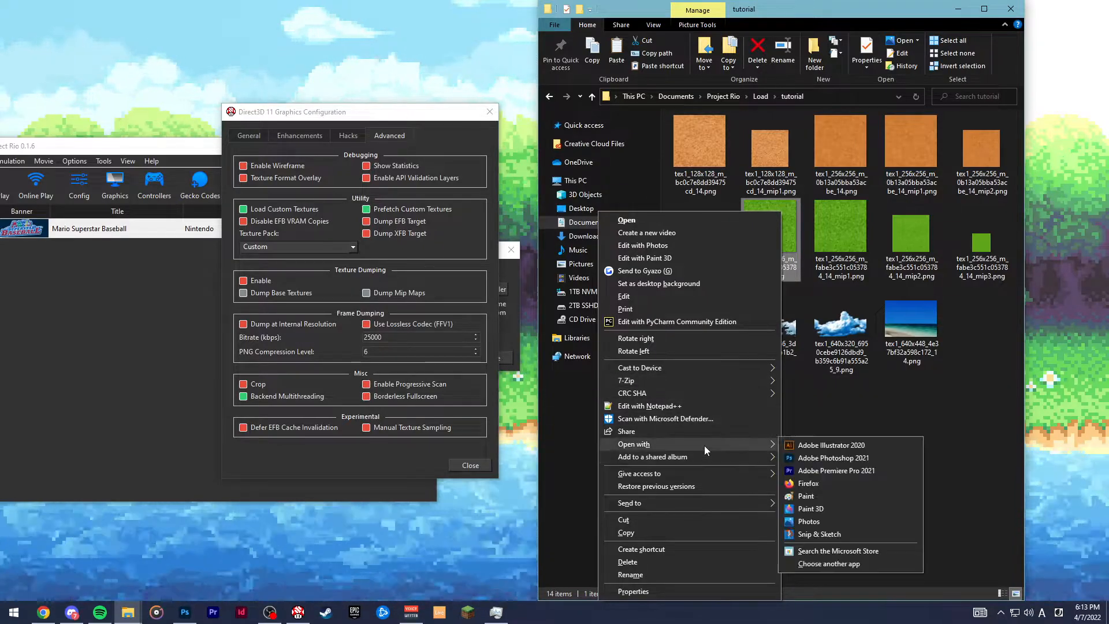
mouse_move(705, 444)
left_click(804, 458)
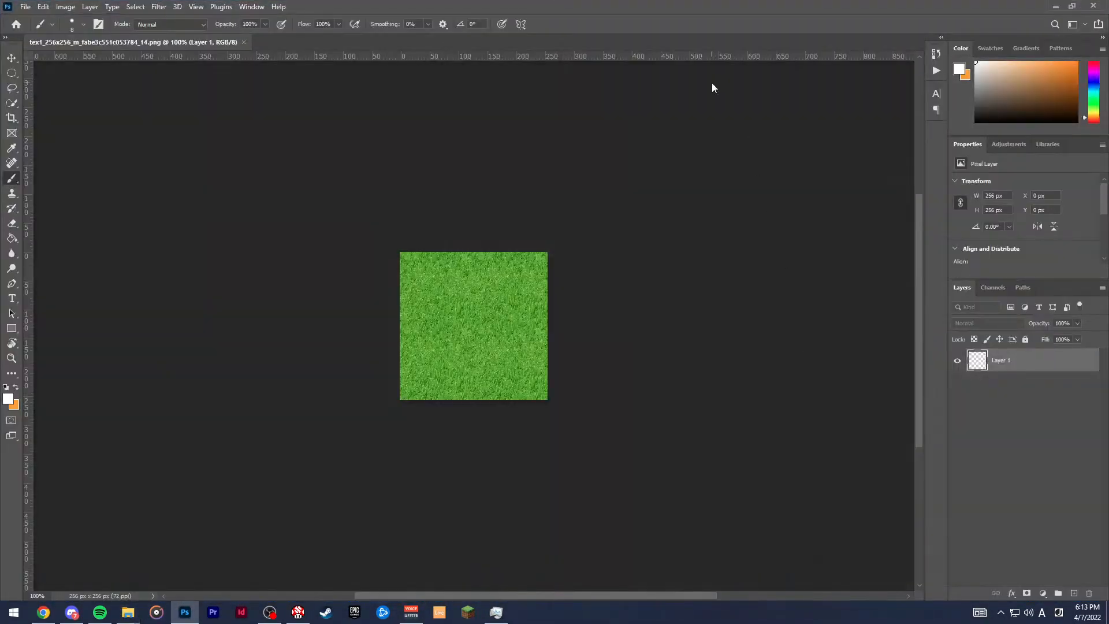
- Examine the grass texture's mip2 and mip3 versions and their dimensions in the tutorial folder
mouse_move(127, 612)
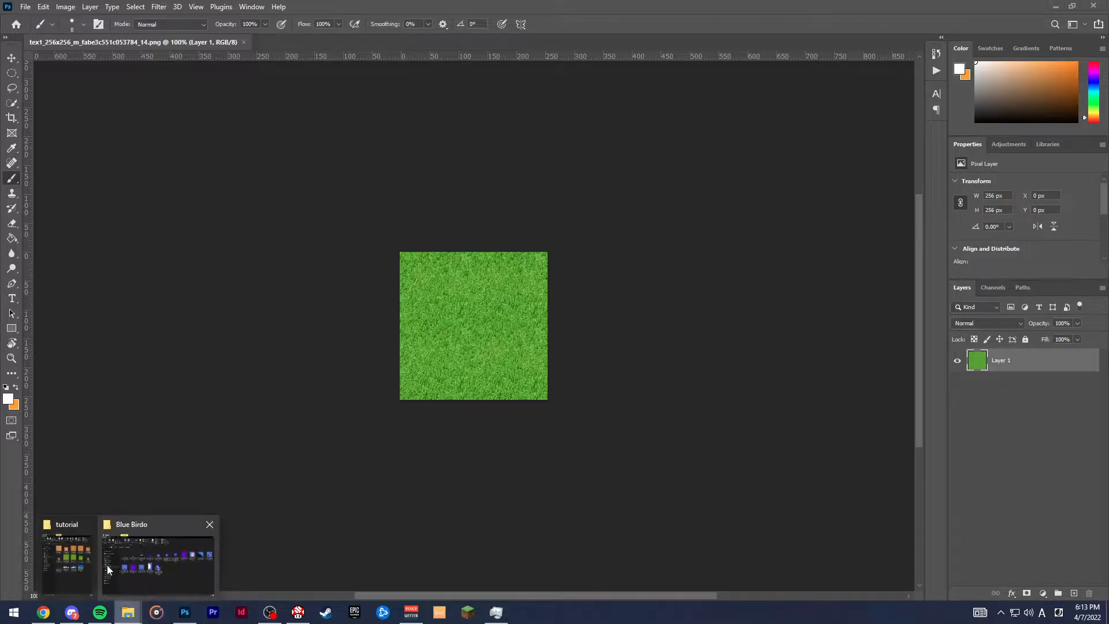
left_click(88, 566)
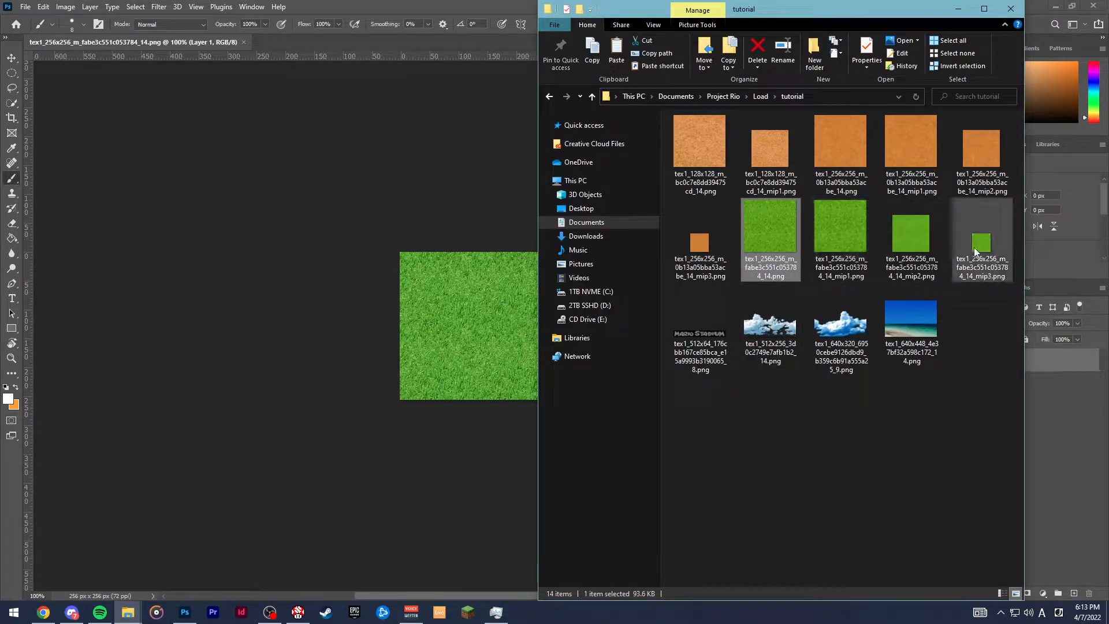
mouse_move(973, 247)
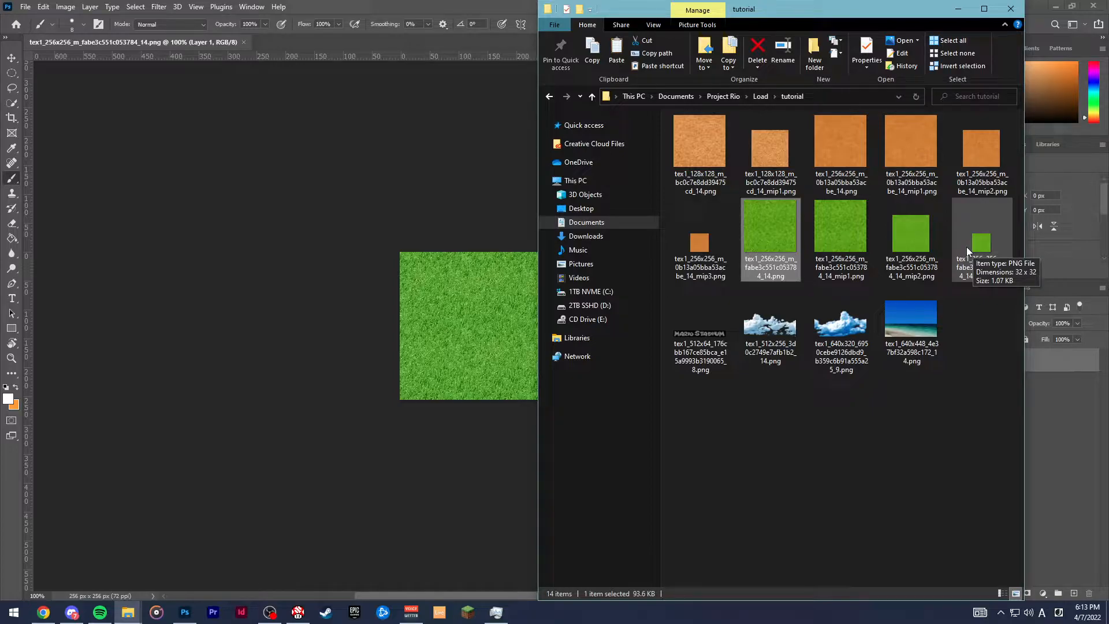
left_click(911, 242)
left_click(980, 243)
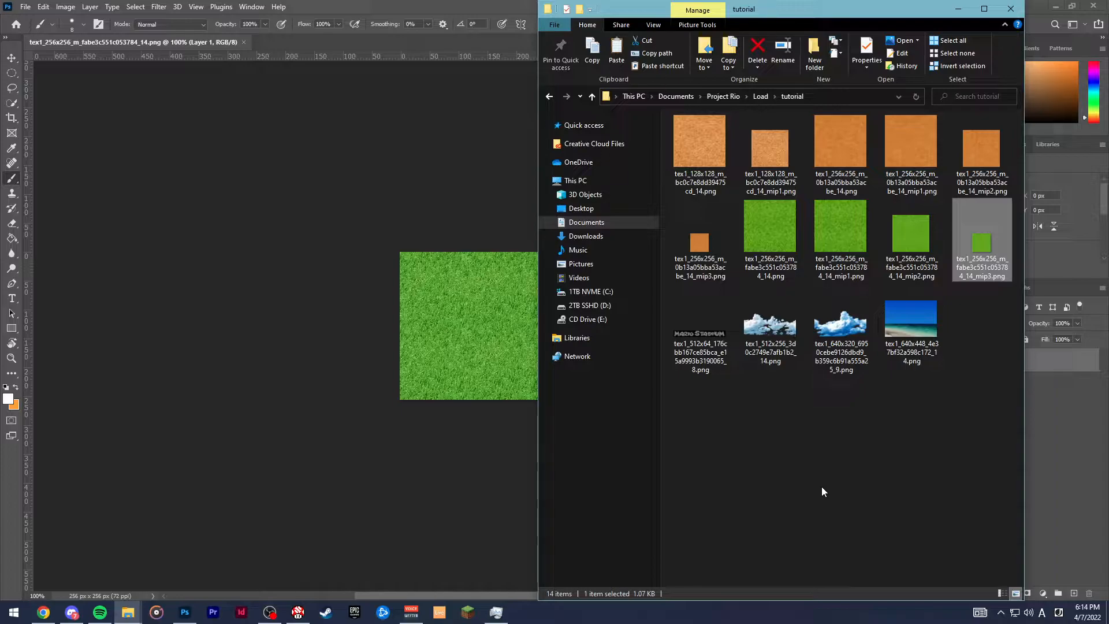
left_click(421, 5)
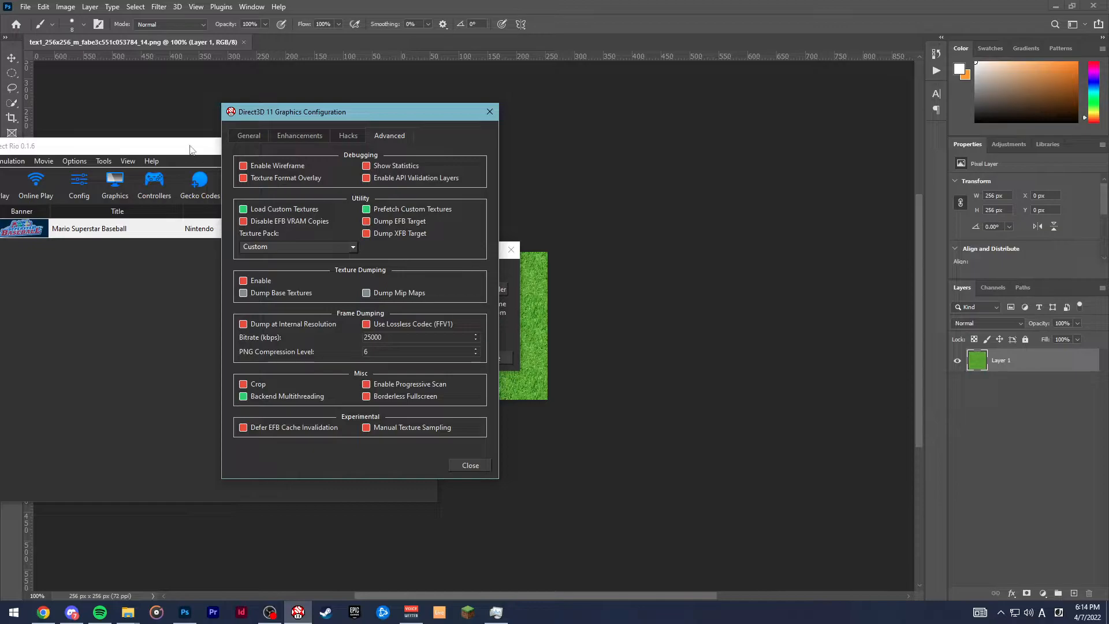
- Bring the whole Project Rio window into view and place the graphics configuration window over it
left_click_drag(189, 147, 258, 152)
left_click_drag(458, 109, 1108, 286)
left_click_drag(341, 157, 376, 157)
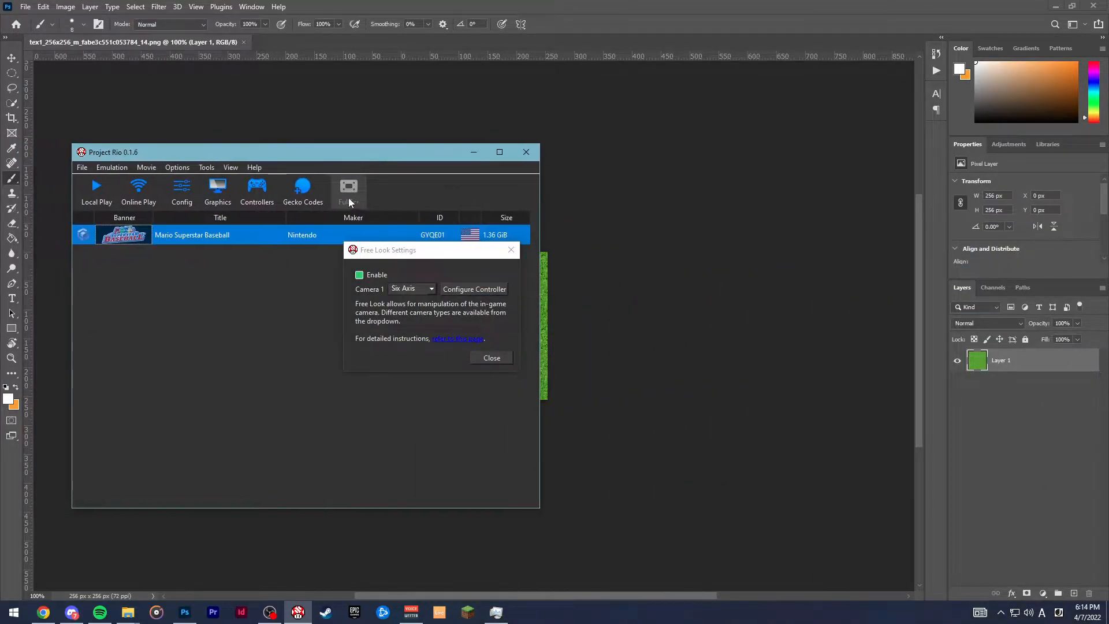
left_click(260, 186)
left_click(228, 190)
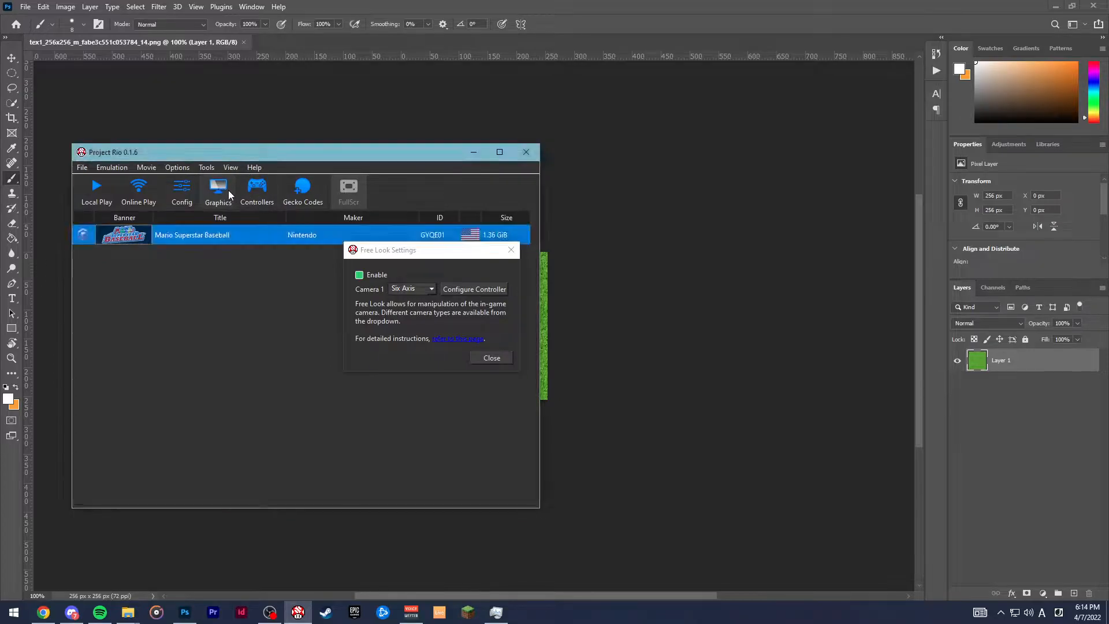
left_click_drag(1091, 182, 458, 151)
- Review the available texture packs, choose Custom, then close the graphics configuration and minimize Project Rio
left_click(433, 287)
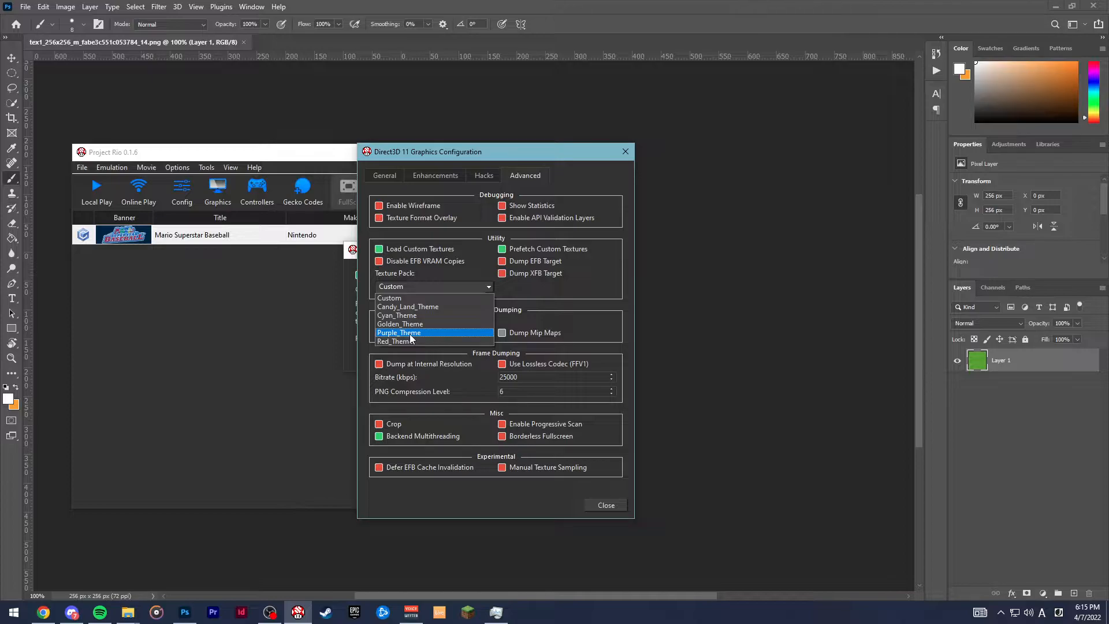
left_click(437, 298)
left_click(625, 151)
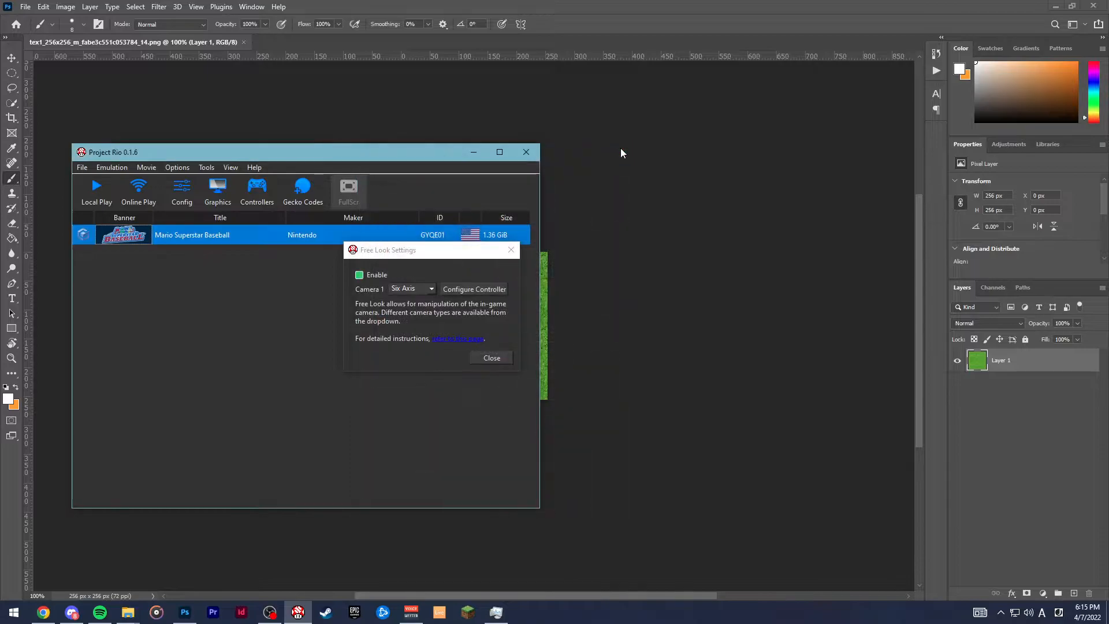
left_click(474, 152)
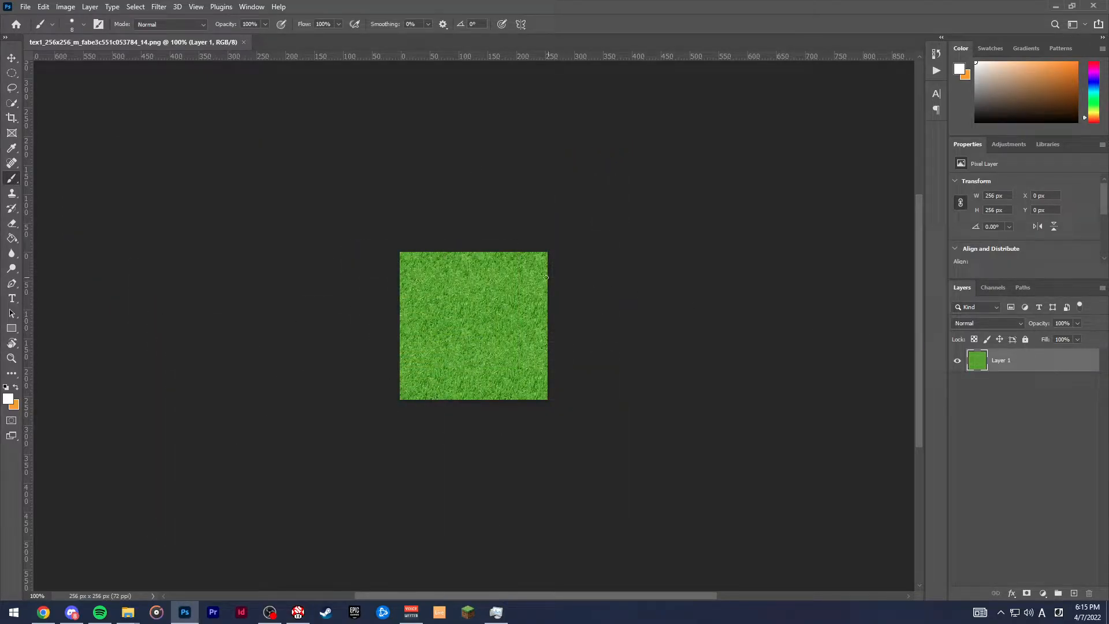
- Add a new layer above the grass texture and fill it with magenta, hex f600ff
left_click(1074, 593)
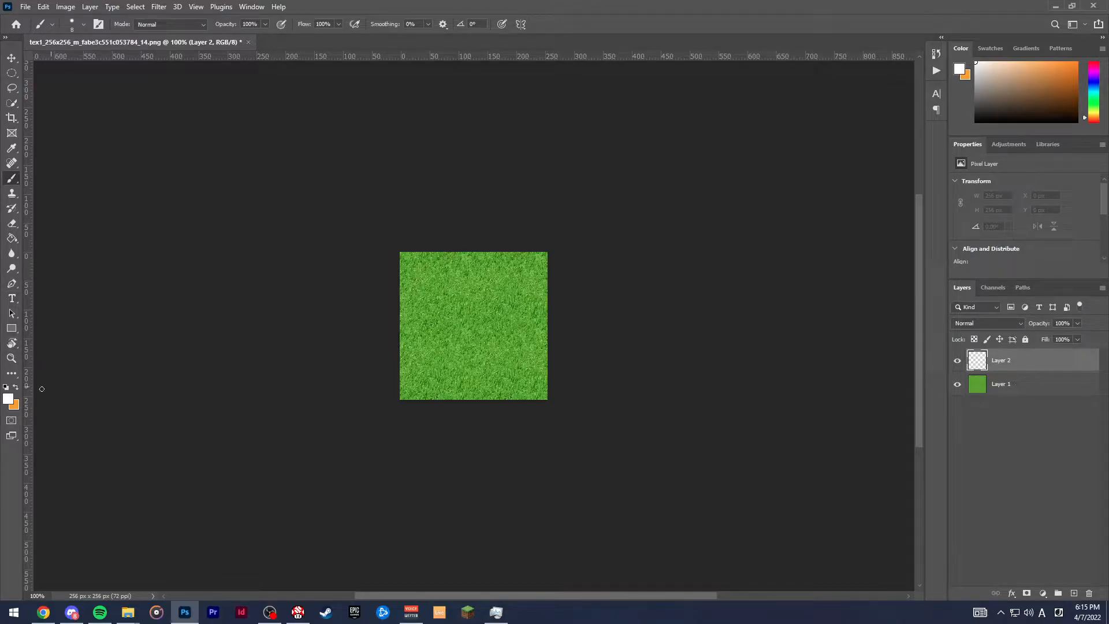
left_click(16, 405)
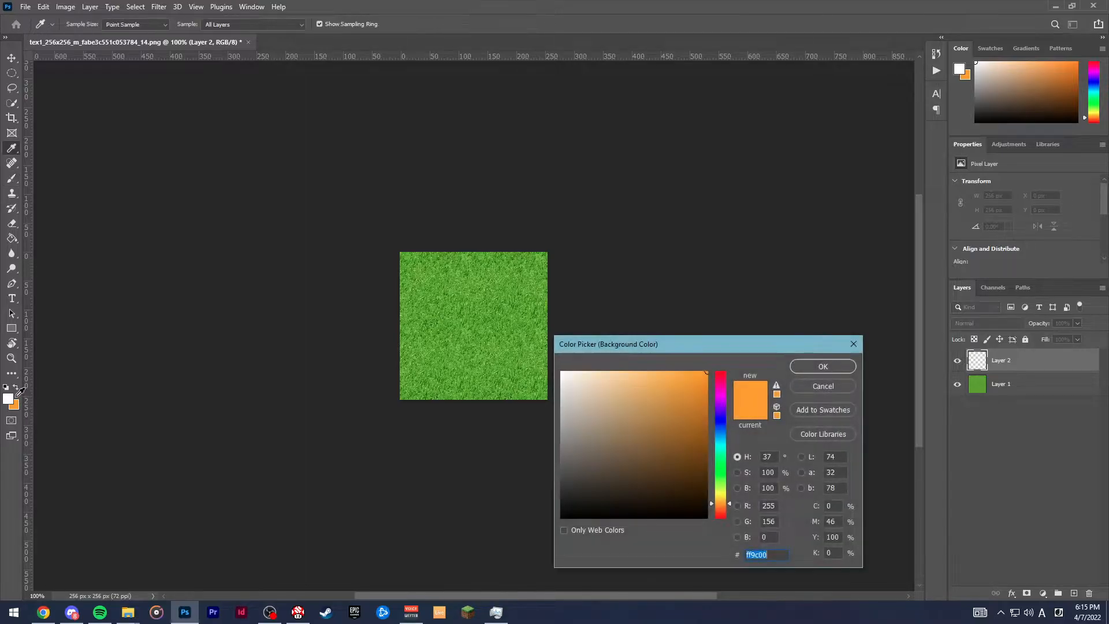
left_click_drag(722, 421, 722, 396)
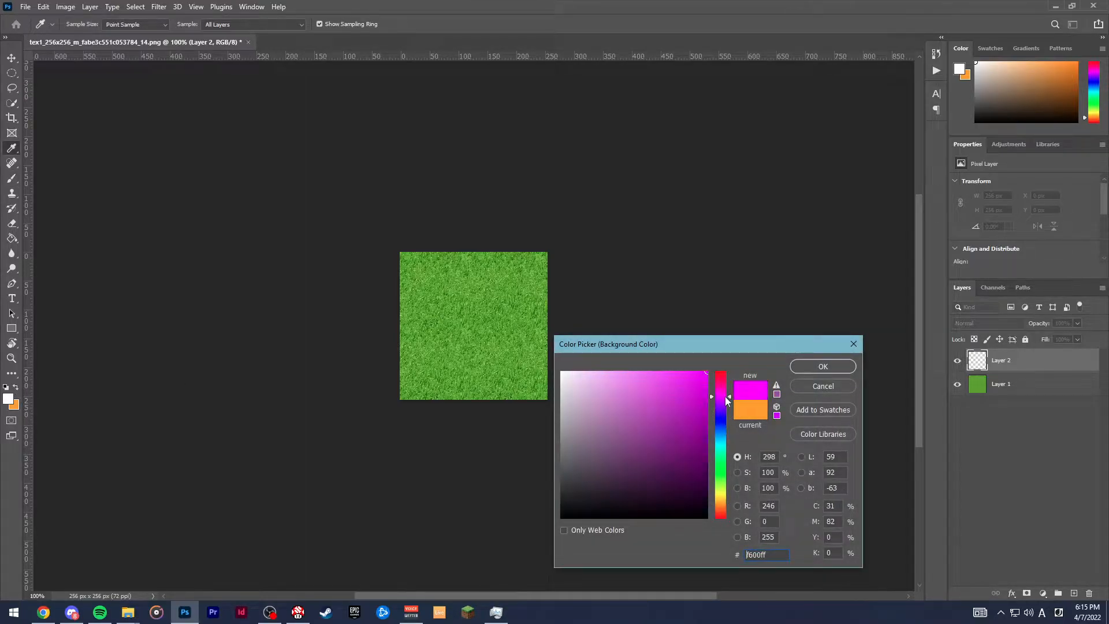
left_click(823, 366)
key("b")
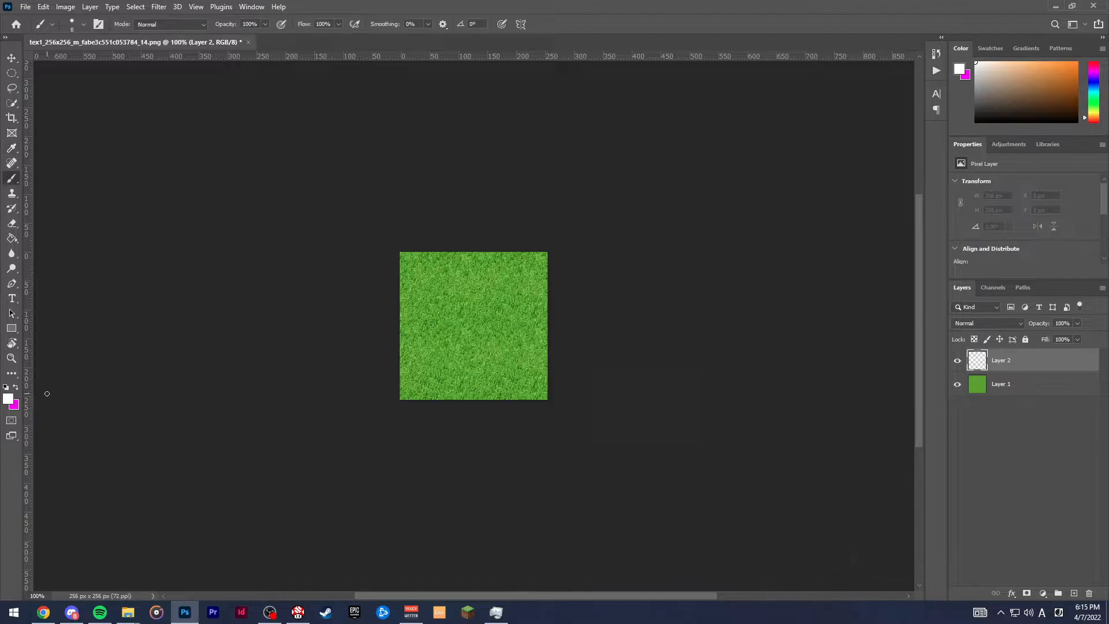
key("x")
left_click(14, 239)
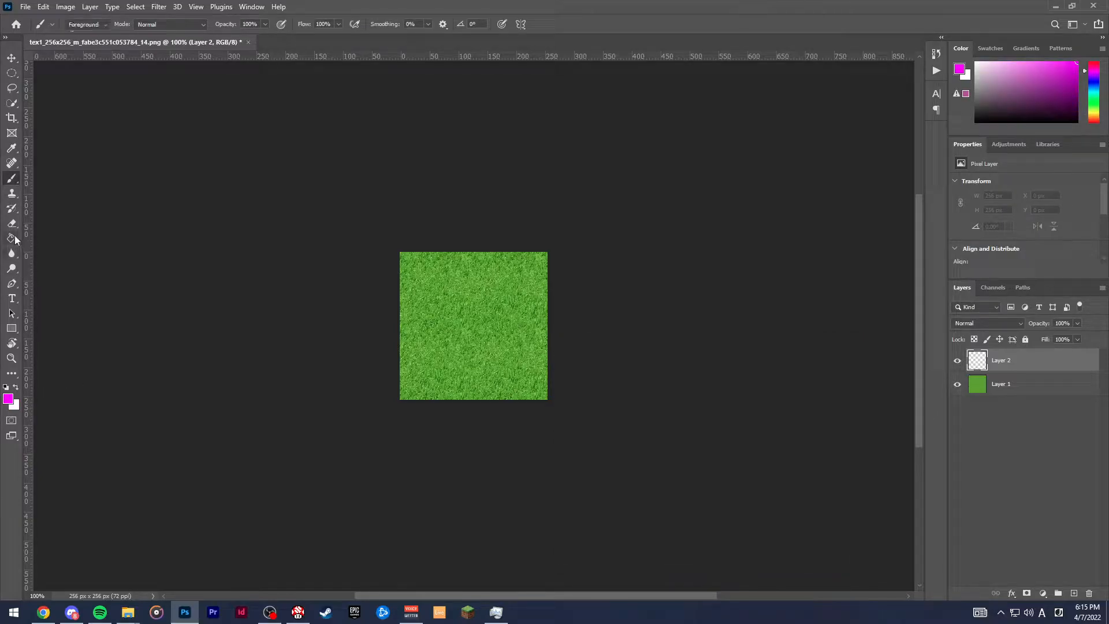
left_click(474, 323)
- Compare neighbouring blend modes on the magenta layer and set it to Darken
left_click(987, 323)
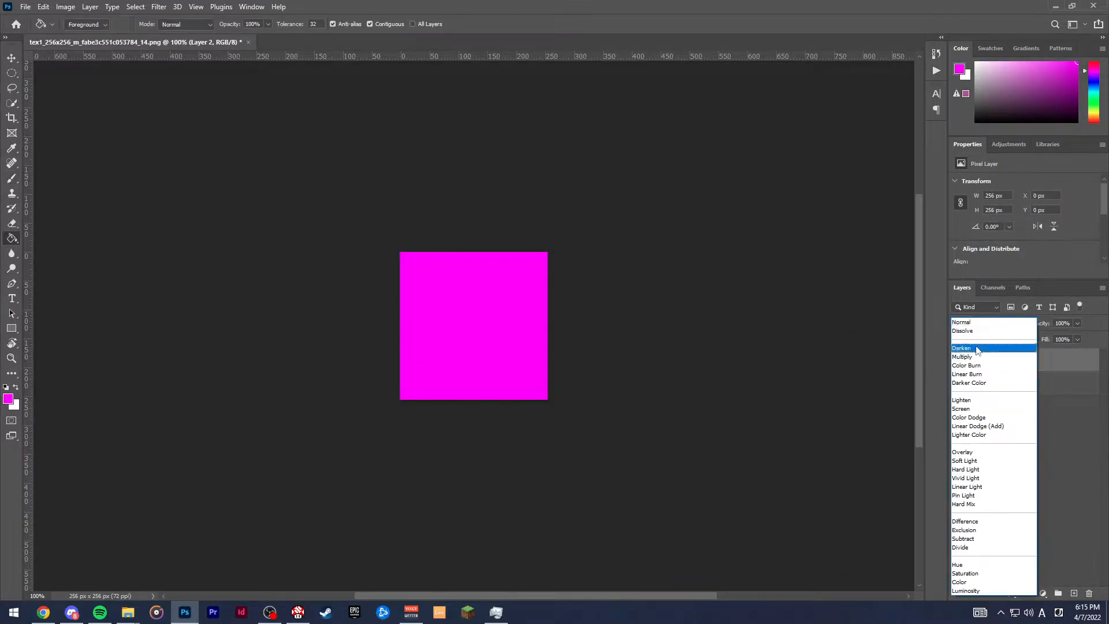
left_click(982, 348)
key("Down")
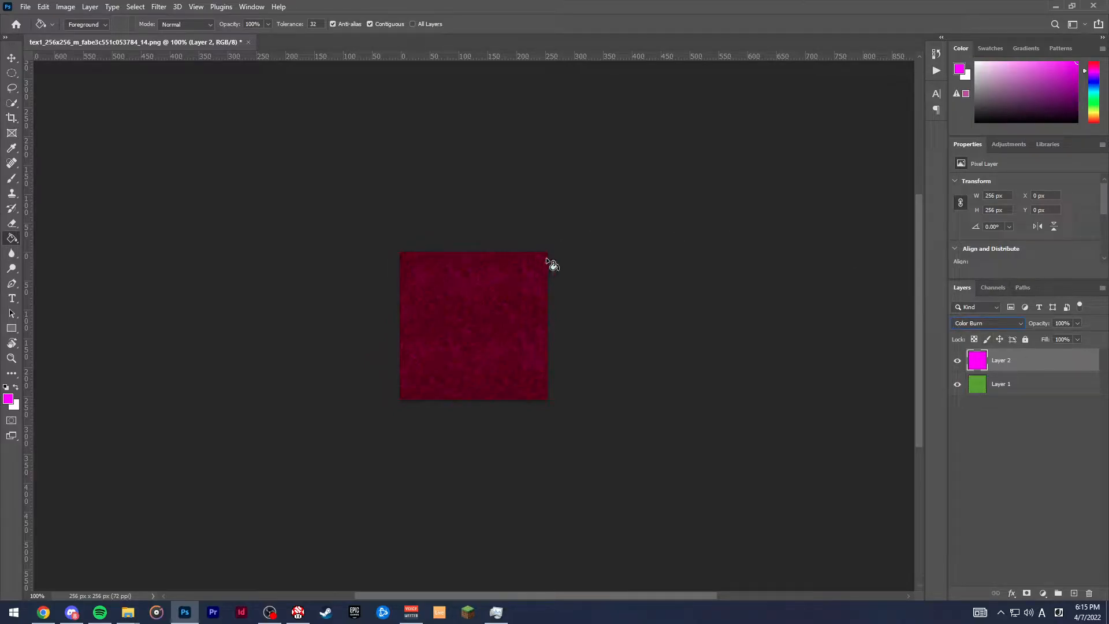
key("Up")
key("Up")
key("Down")
- Save the recolored grass as a PNG, overwriting tex1_256x256_m_fabe3c551c053784_14.png in the tutorial folder
left_click(25, 7)
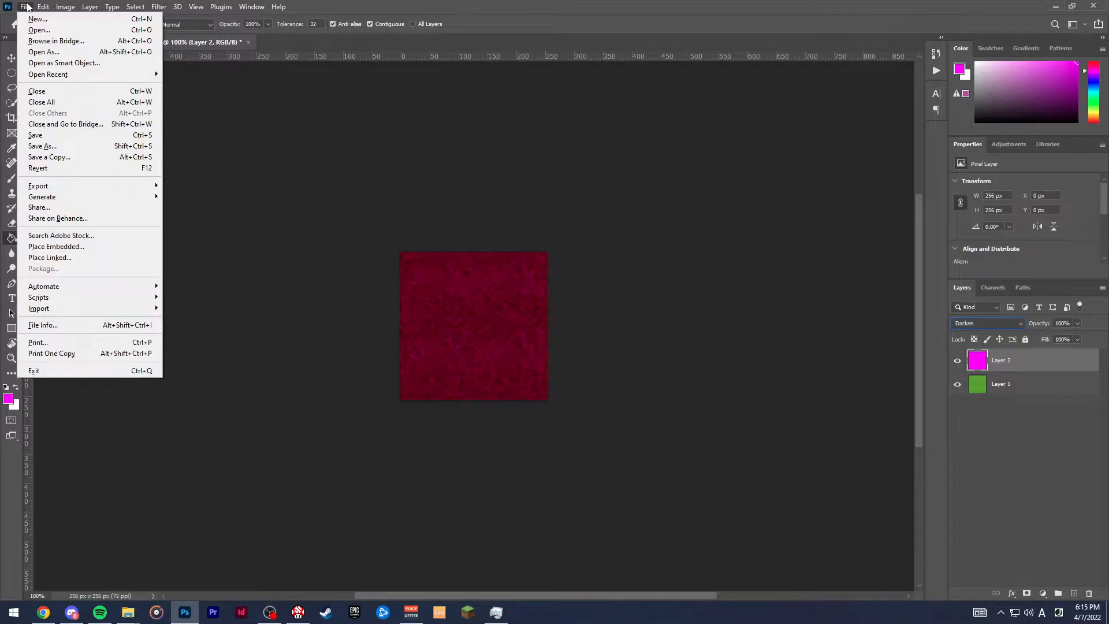
left_click(33, 147)
left_click(254, 480)
left_click(222, 433)
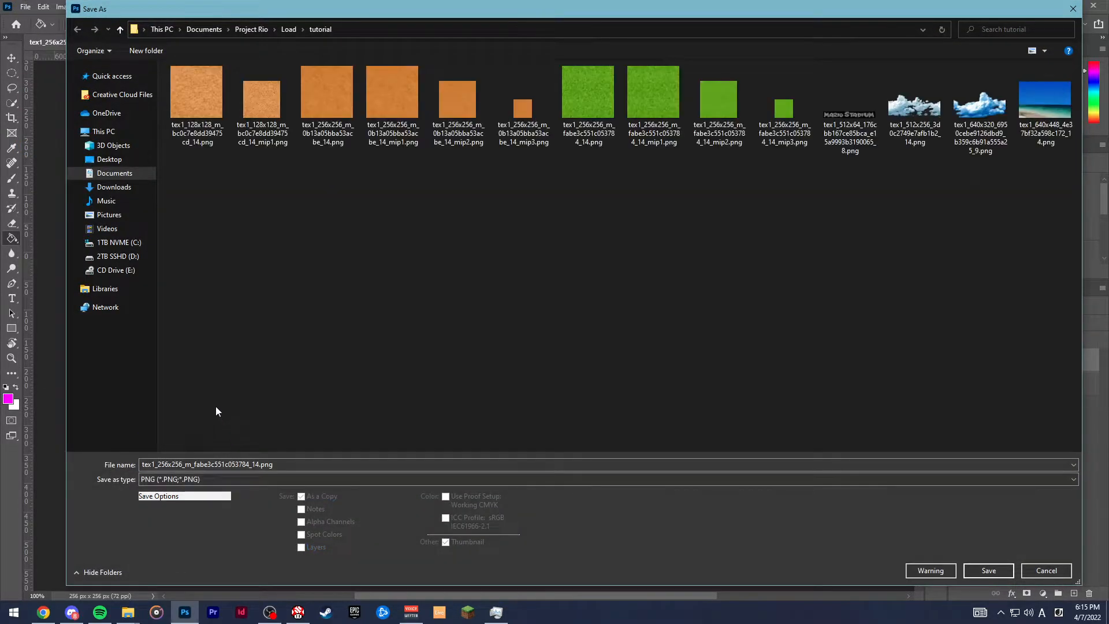
left_click(982, 570)
left_click(586, 306)
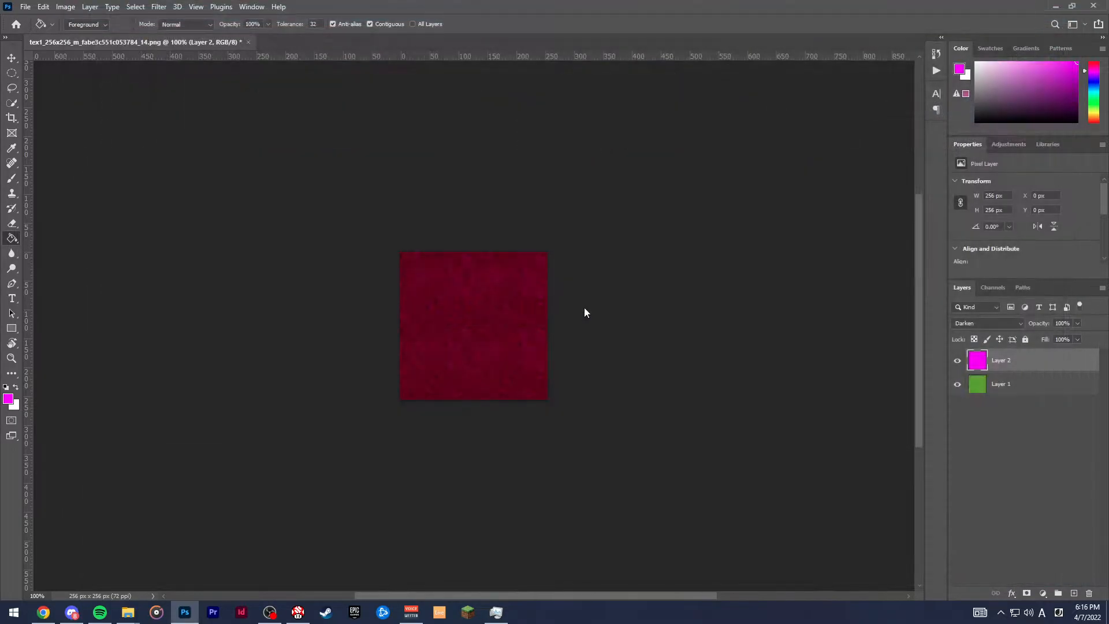
left_click(619, 185)
- Save the layered document in the tutorial folder as the Photoshop file tex1_256x256_m_fabe3c551c053784_14.psd
left_click(26, 6)
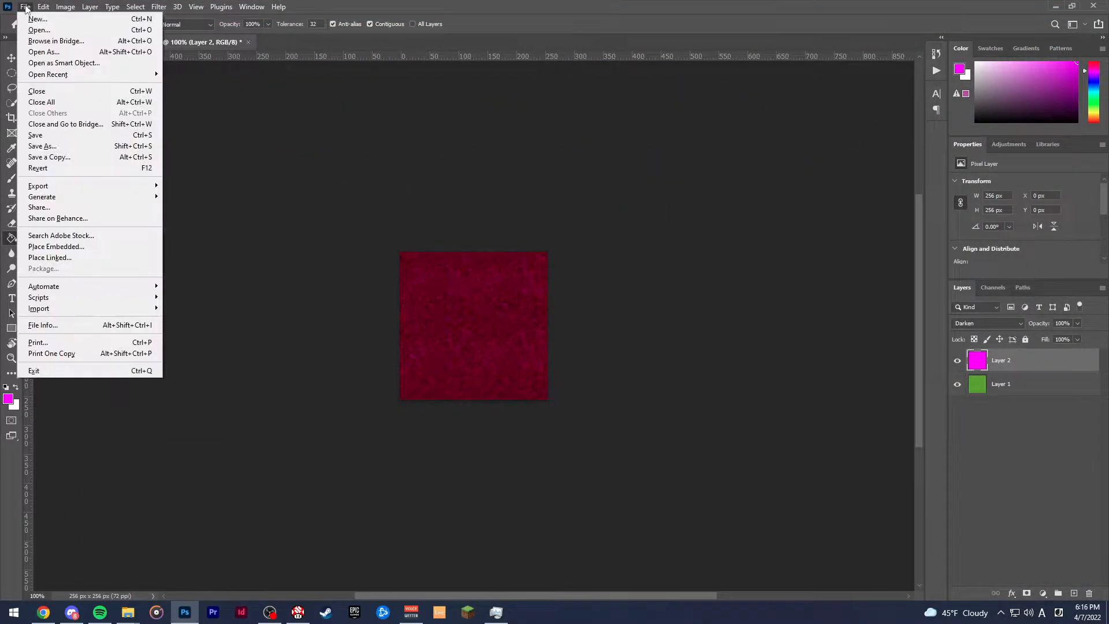
left_click(57, 145)
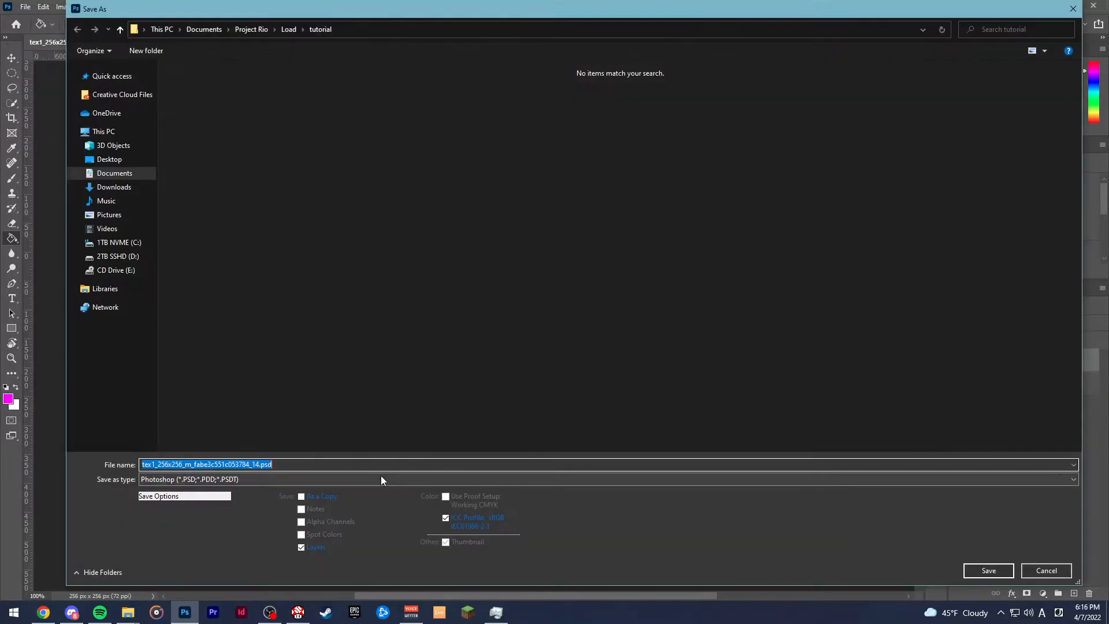
left_click(986, 569)
left_click(688, 176)
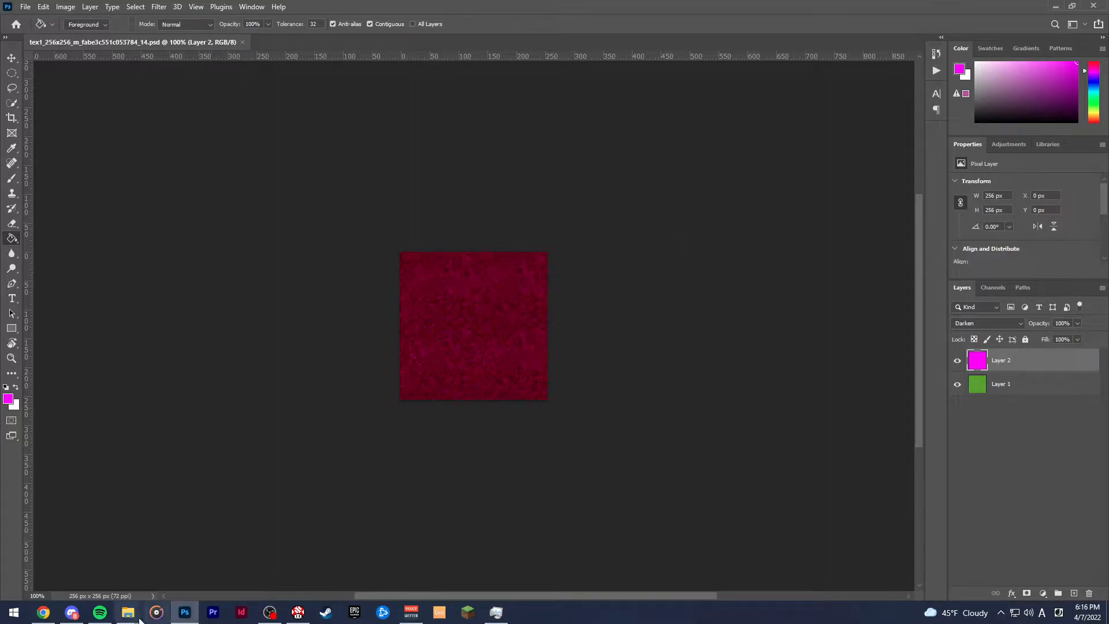
- Open the grass textures tex1_256x256_m_fabe3c551c053784_14_mip1, mip2 and mip3 from the tutorial folder in Photoshop
mouse_move(128, 612)
left_click(153, 569)
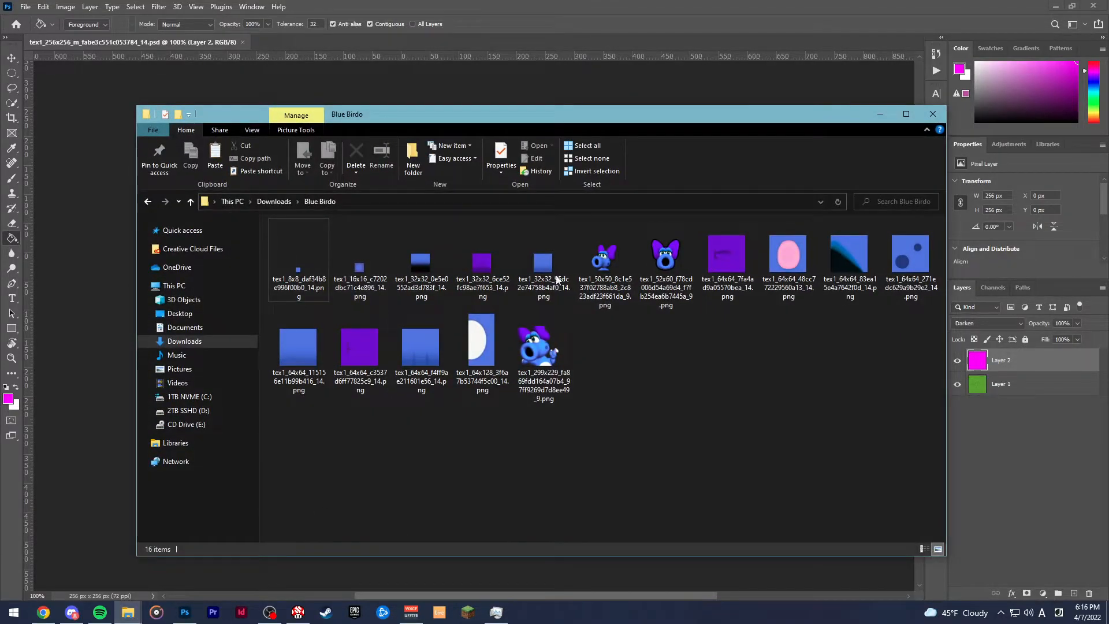
left_click(932, 114)
left_click(127, 612)
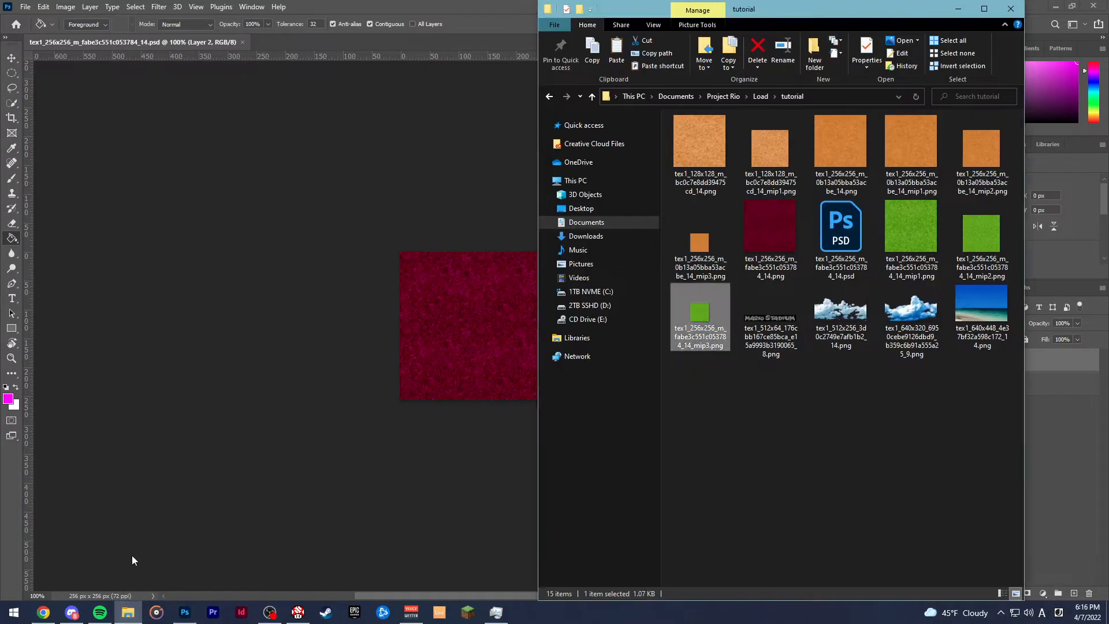
right_click(895, 238)
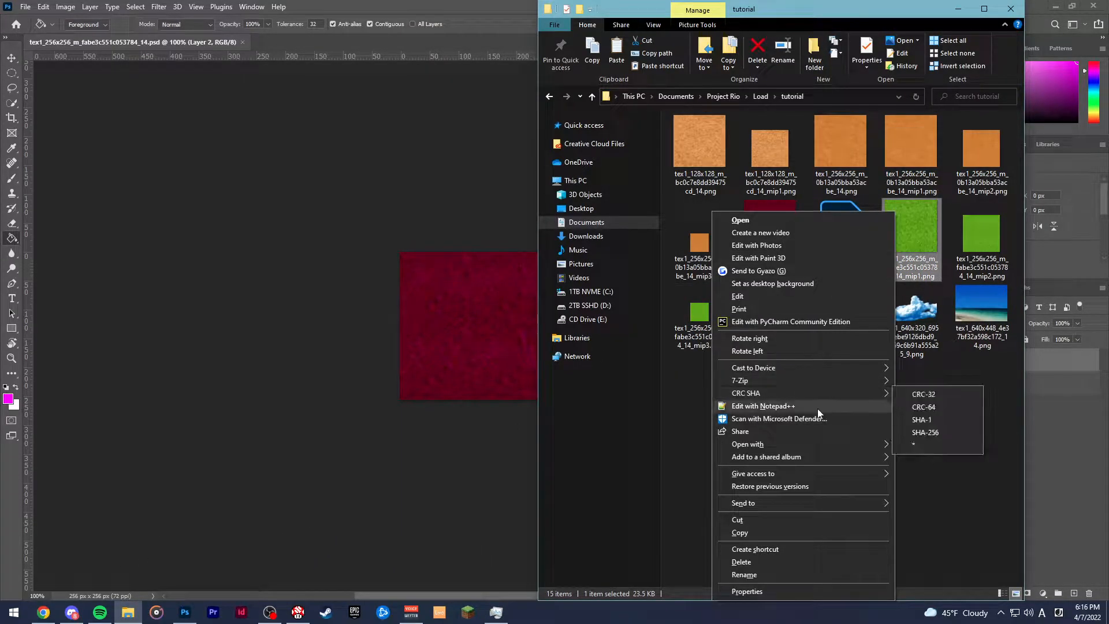
mouse_move(792, 444)
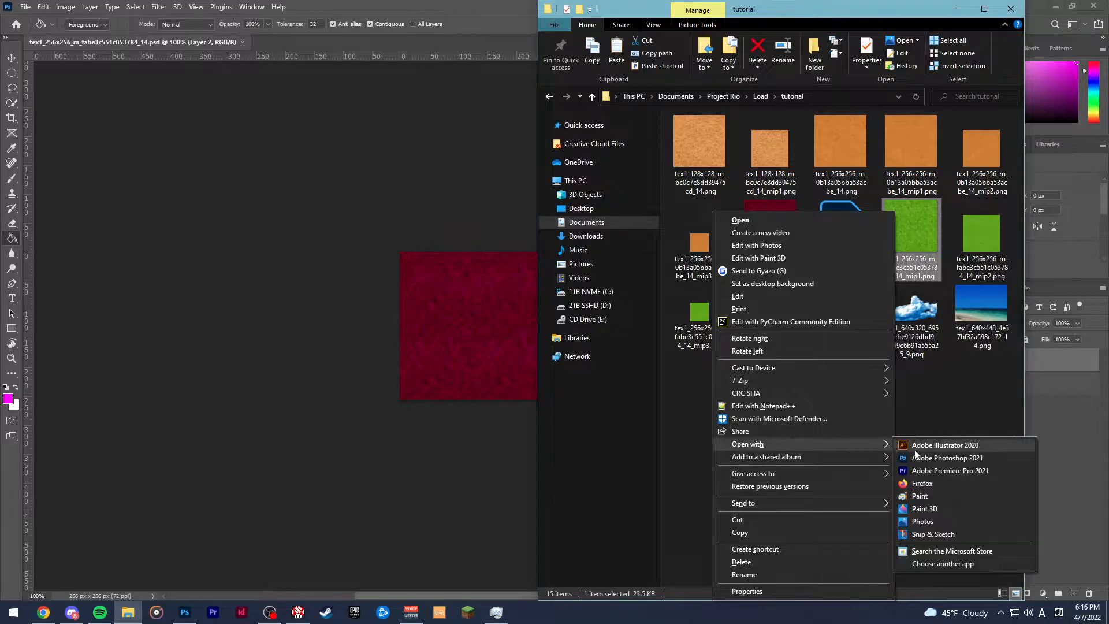
left_click(935, 458)
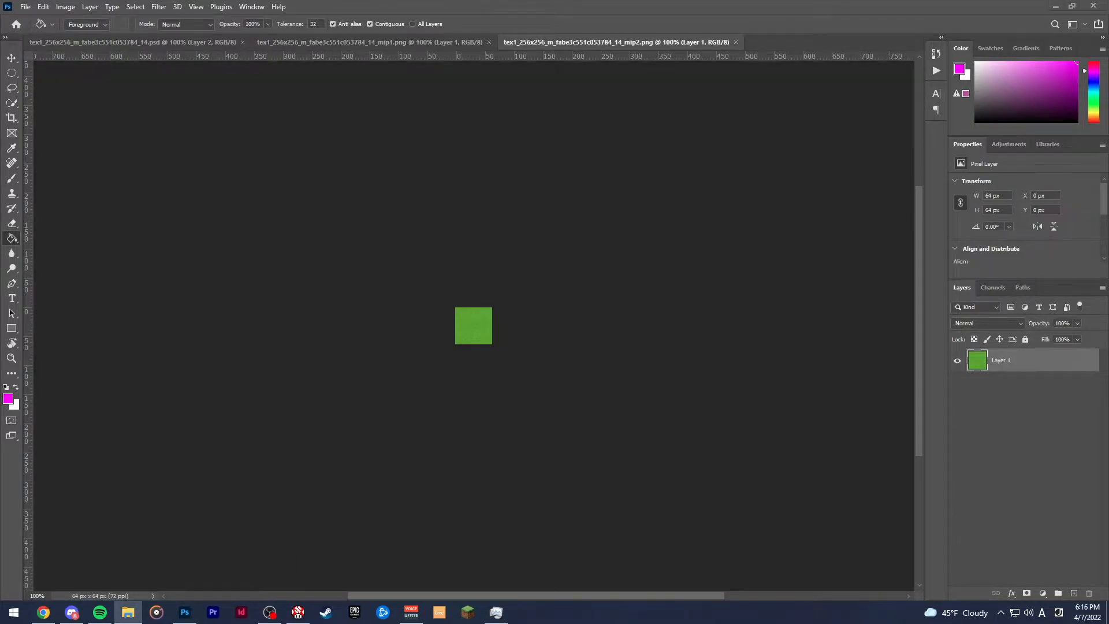
- Duplicate the magenta Darken layer from the main grass document into the mip1 texture document
left_click(185, 46)
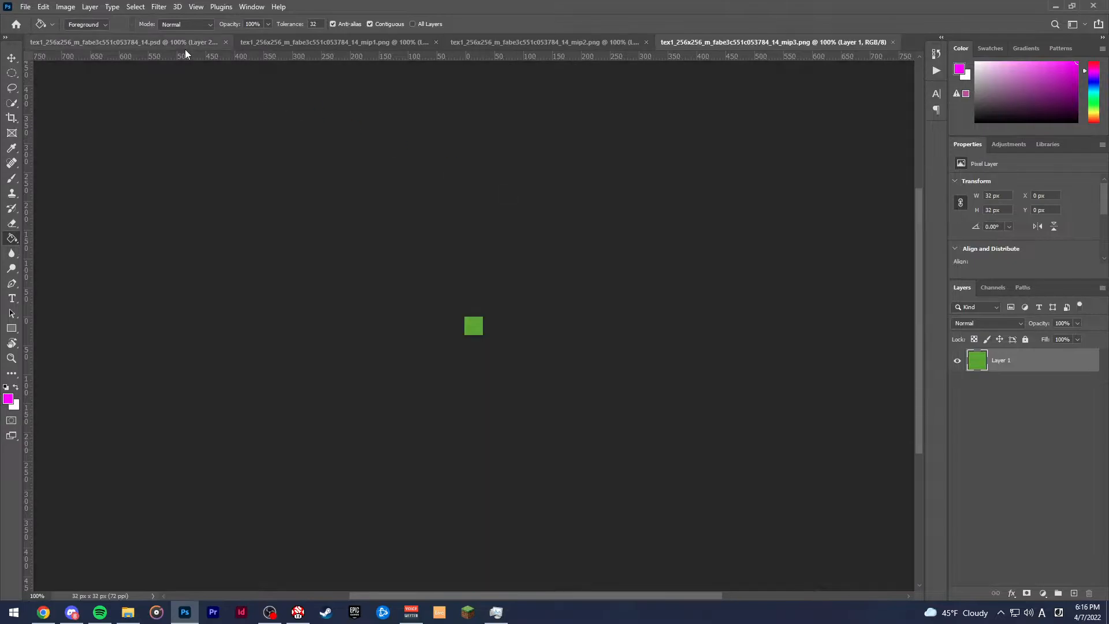
right_click(1019, 352)
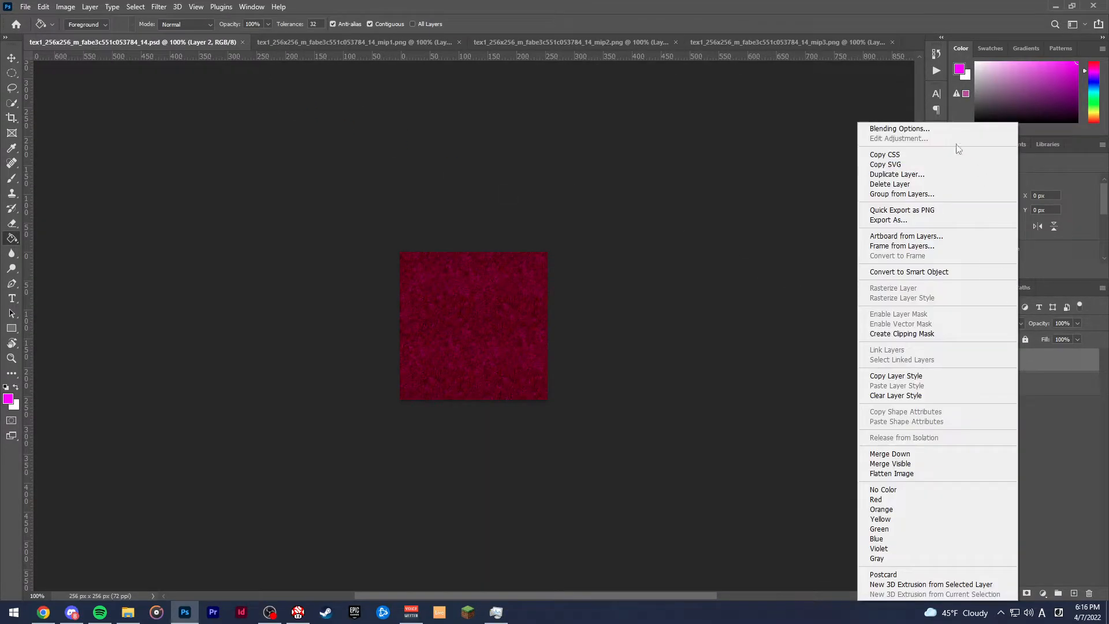
left_click(890, 174)
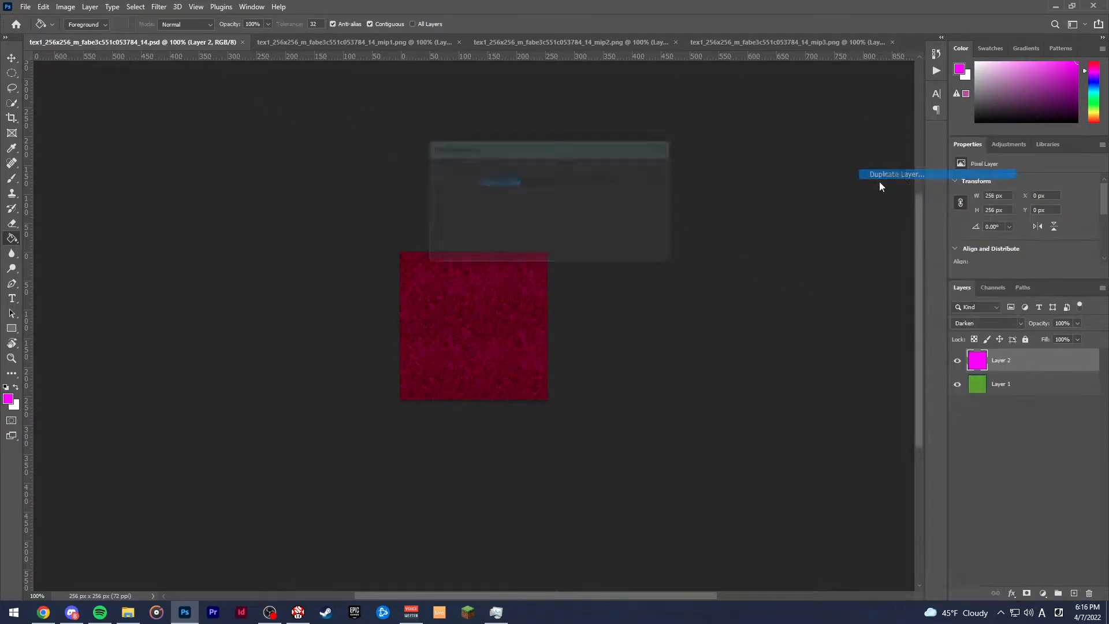
left_click(555, 213)
left_click(553, 233)
left_click(649, 171)
- Duplicate the magenta layer from the mip1 document into the mip2 texture document
left_click(396, 41)
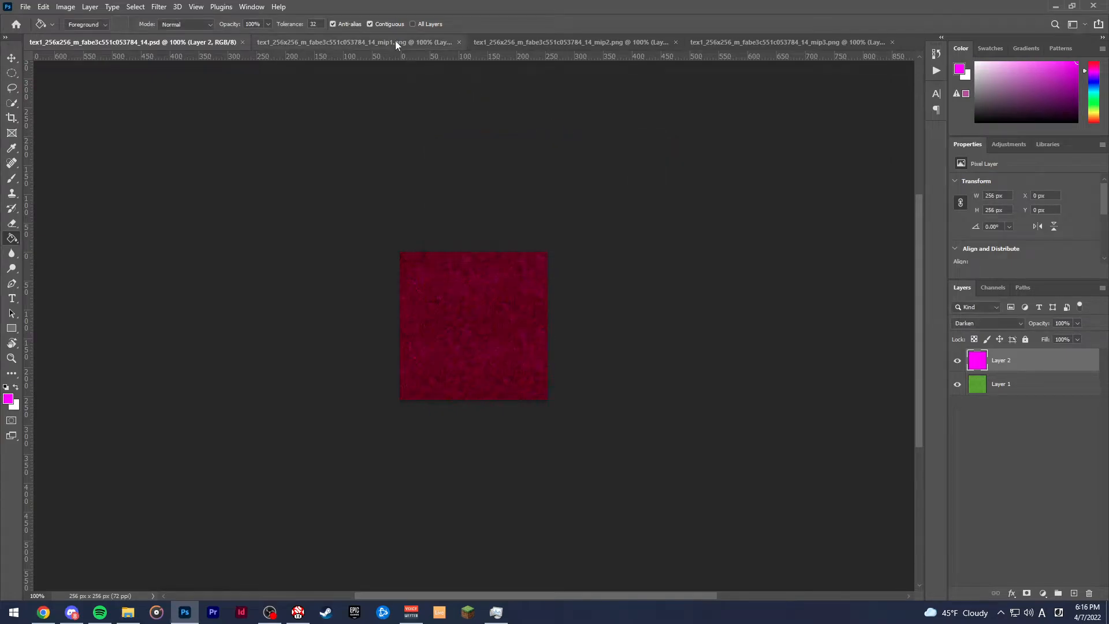
right_click(999, 359)
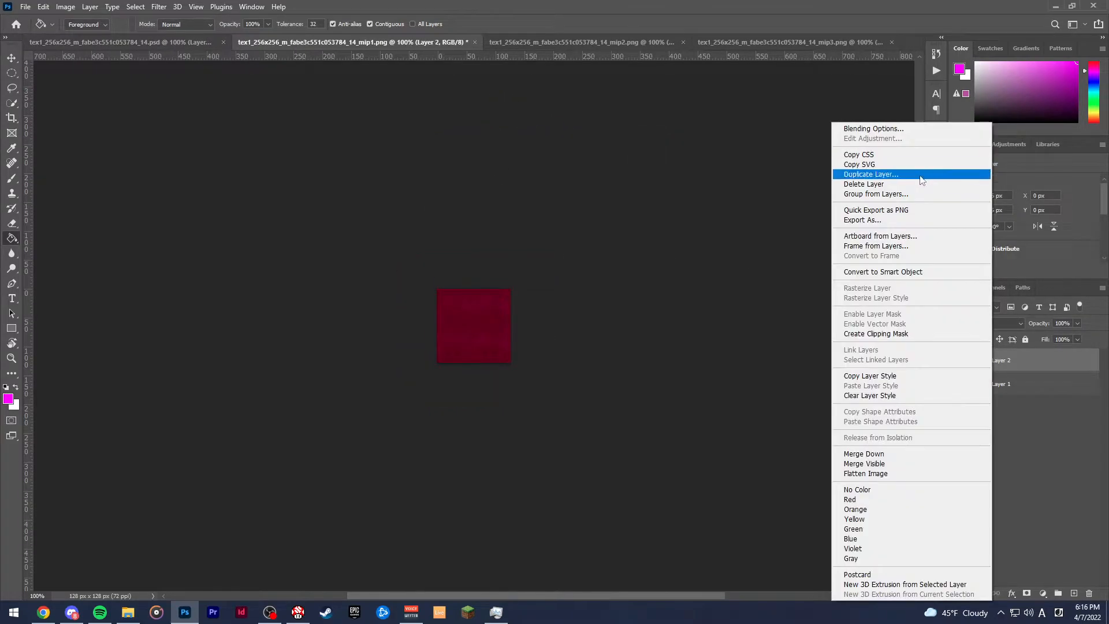
left_click(883, 174)
left_click(547, 212)
left_click(553, 243)
left_click(649, 170)
- Duplicate the magenta layer from the mip2 document into the mip3 texture document
left_click(568, 41)
right_click(992, 356)
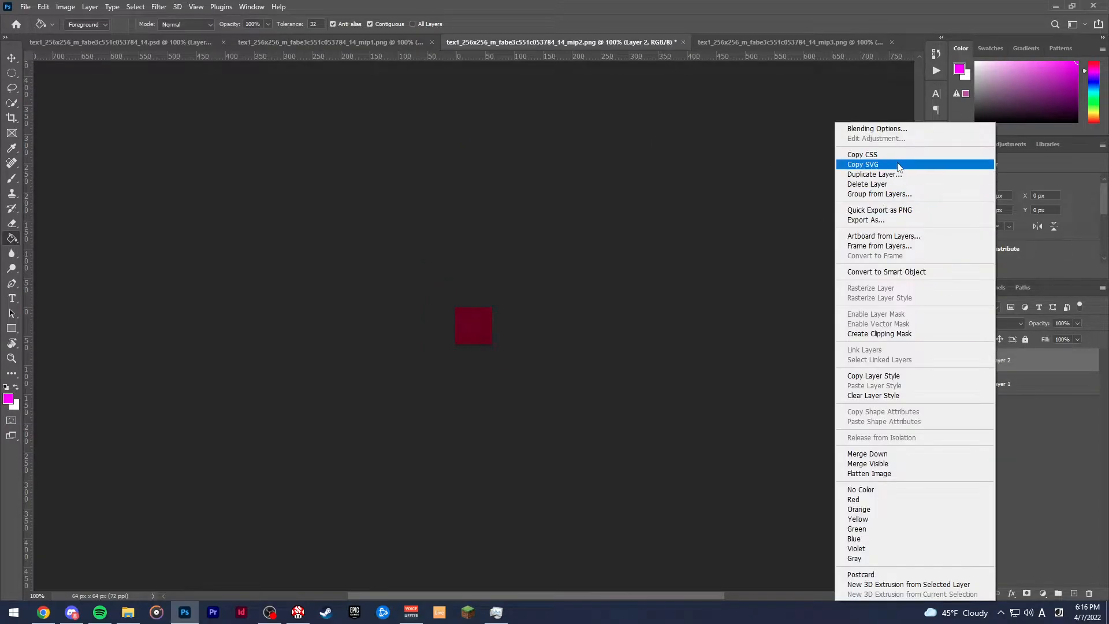
left_click(883, 174)
left_click(564, 213)
left_click(560, 254)
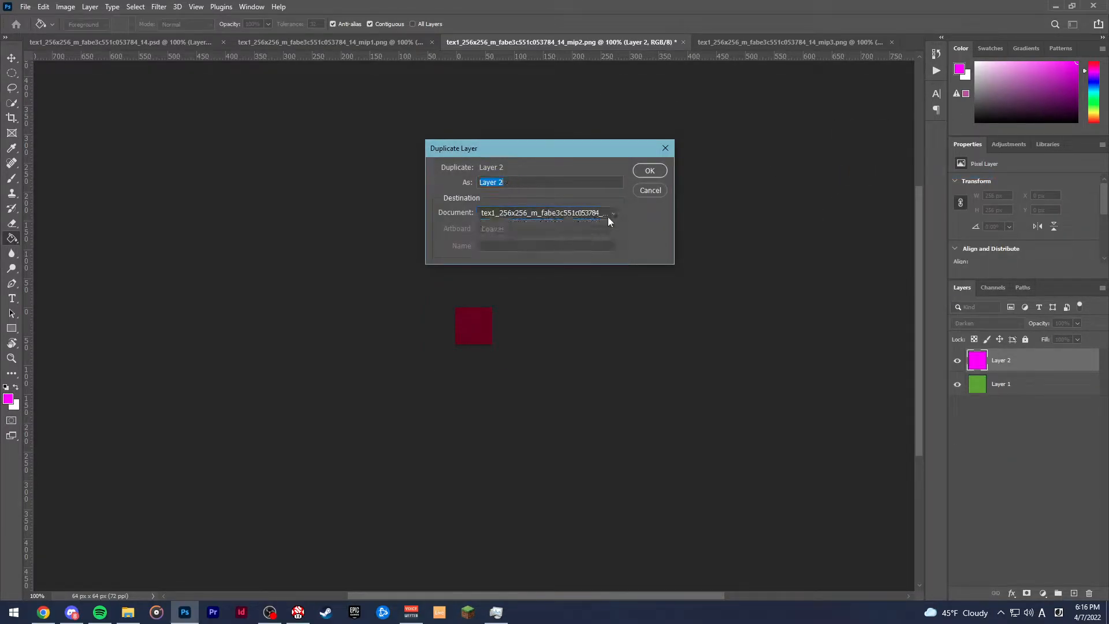
left_click(649, 170)
- Save the recolored mip3 texture as a PNG, overwriting tex1_256x256_m_fabe3c551c053784_14_mip3.png in the tutorial folder
left_click(741, 39)
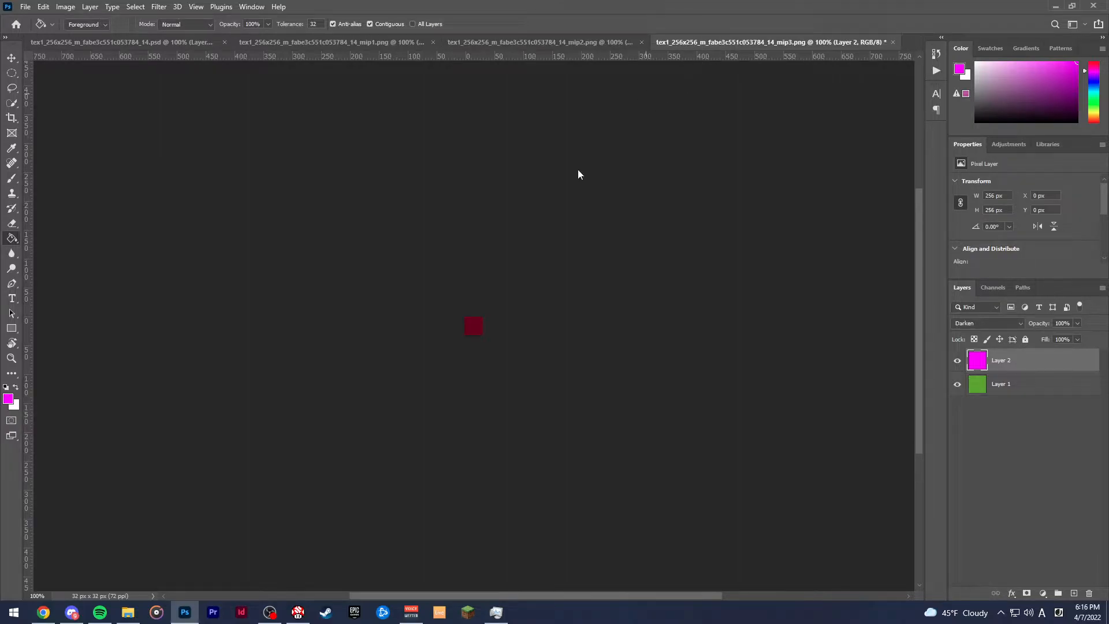
key("ctrl+shift+s")
left_click(289, 479)
left_click(274, 433)
left_click(988, 571)
left_click(577, 305)
left_click(619, 184)
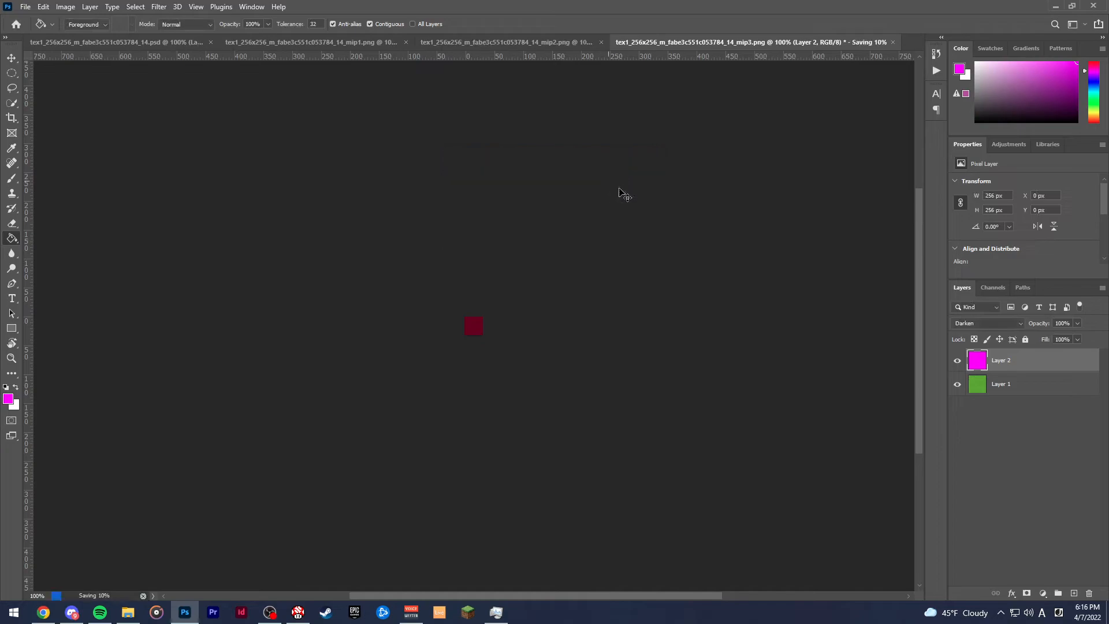
left_click(565, 235)
- Save the recolored mip2 texture as a PNG, overwriting tex1_256x256_m_fabe3c551c053784_14_mip2.png in the tutorial folder
left_click(526, 42)
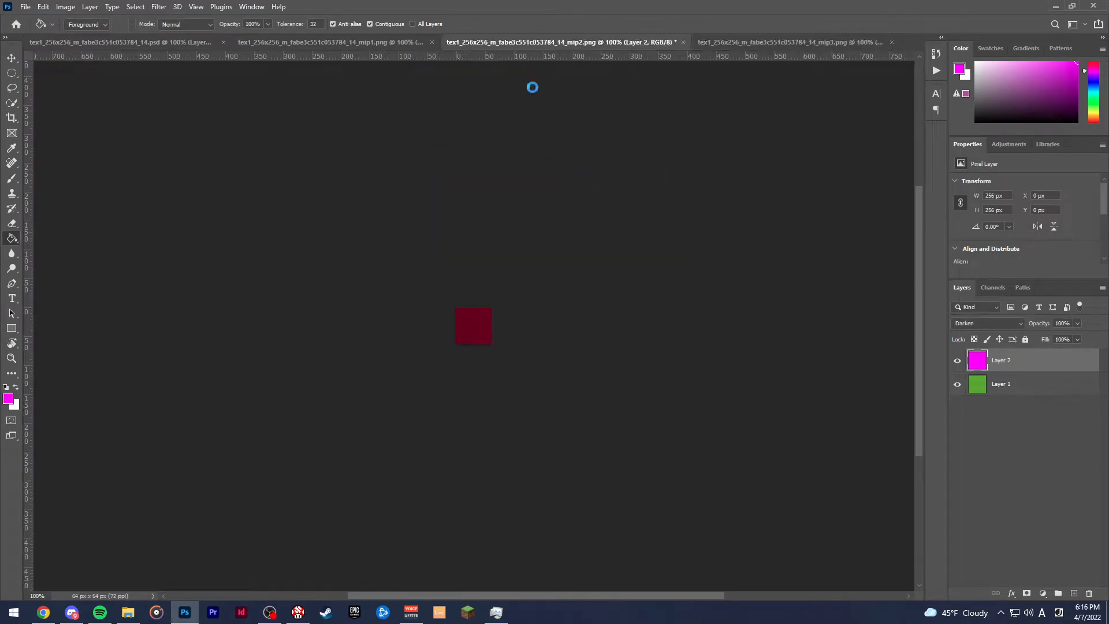
key("ctrl+shift+s")
left_click(522, 480)
left_click(482, 432)
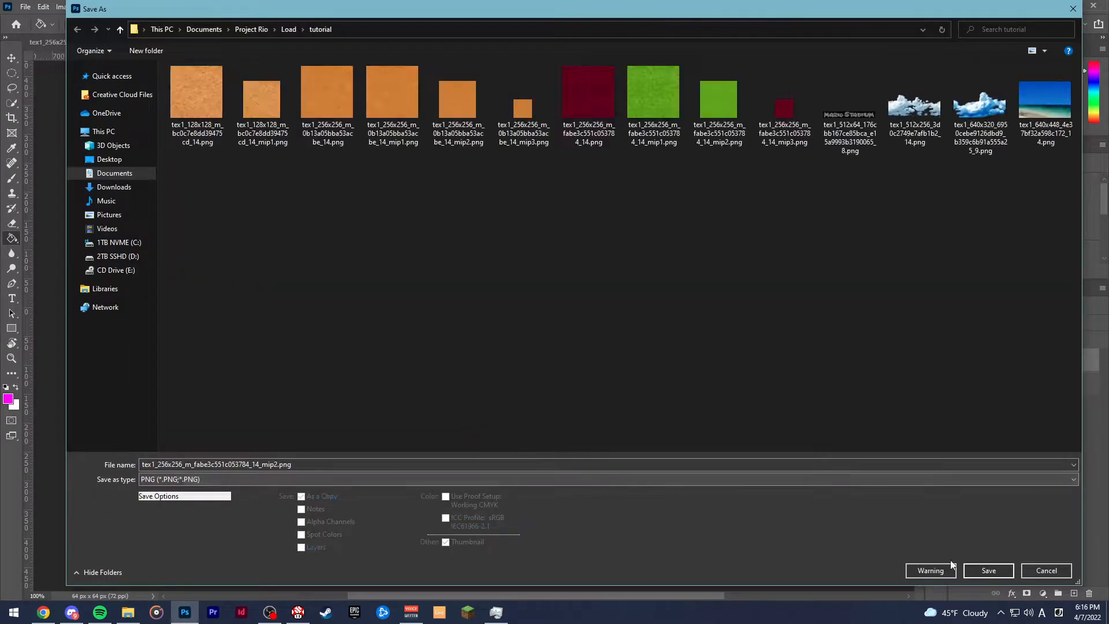
left_click(988, 570)
left_click(597, 306)
left_click(606, 183)
- Save the recolored mip1 texture as a PNG, overwriting tex1_256x256_m_fabe3c551c053784_14_mip1.png in the tutorial folder
left_click(342, 42)
key("ctrl+shift+s")
left_click(368, 478)
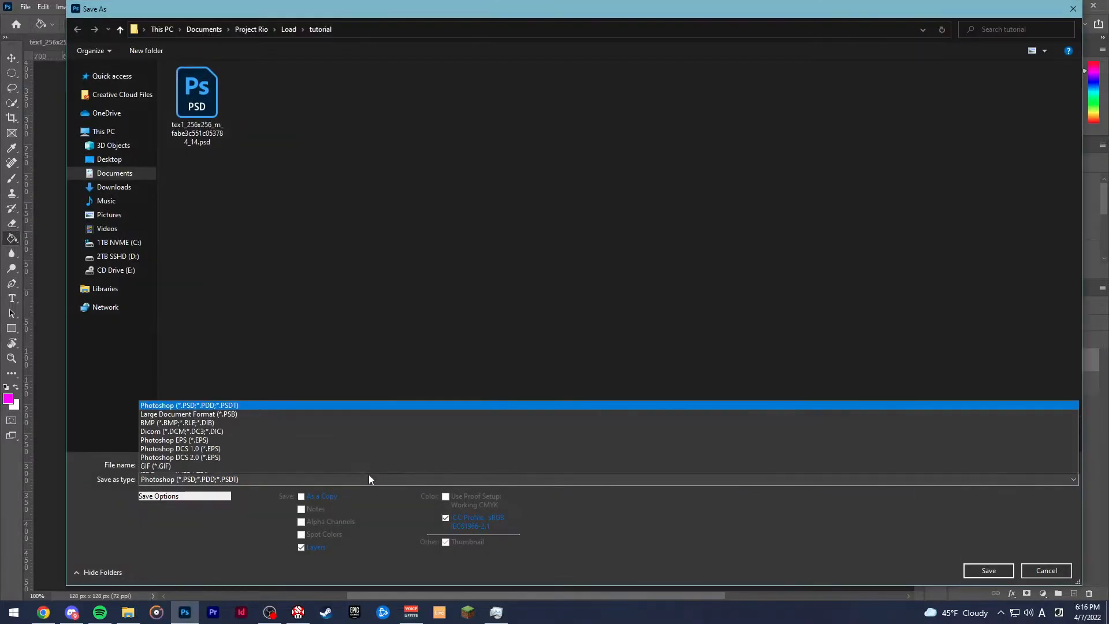
left_click(338, 427)
left_click(988, 571)
left_click(597, 306)
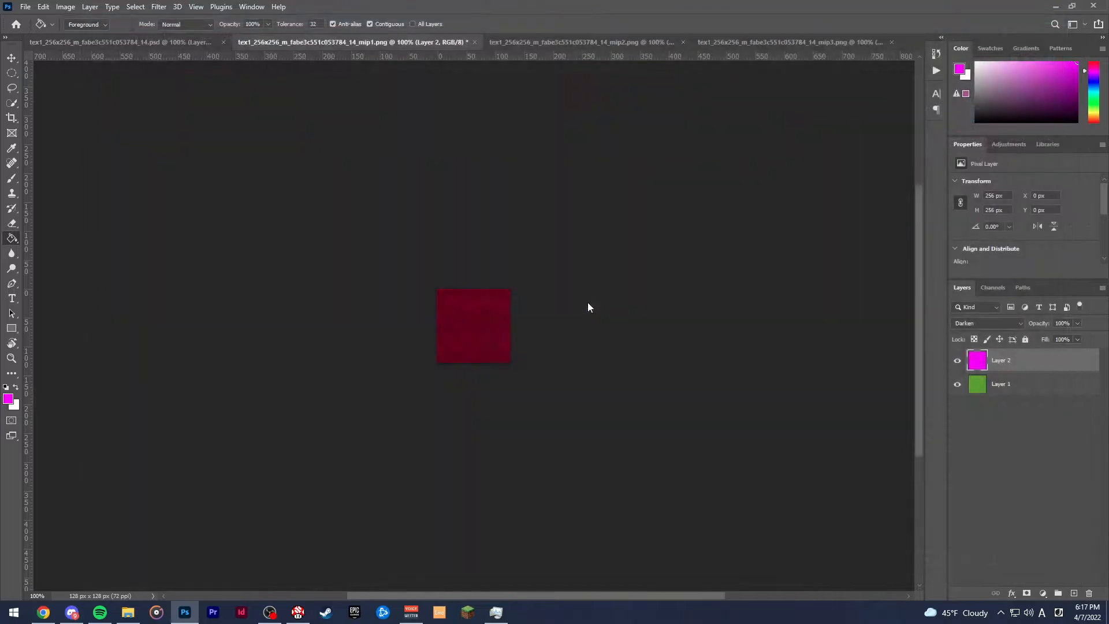
left_click(625, 185)
- Switch to the tutorial folder in File Explorer, duplicate the four recolored grass PNGs and delete the copies
left_click(1055, 6)
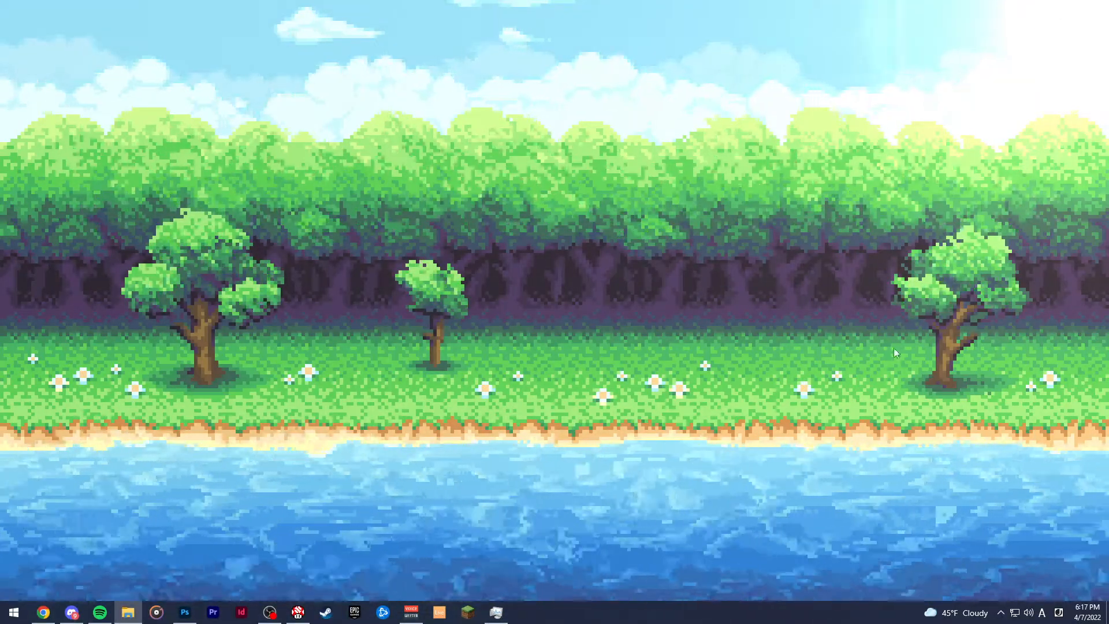
key("alt+Tab")
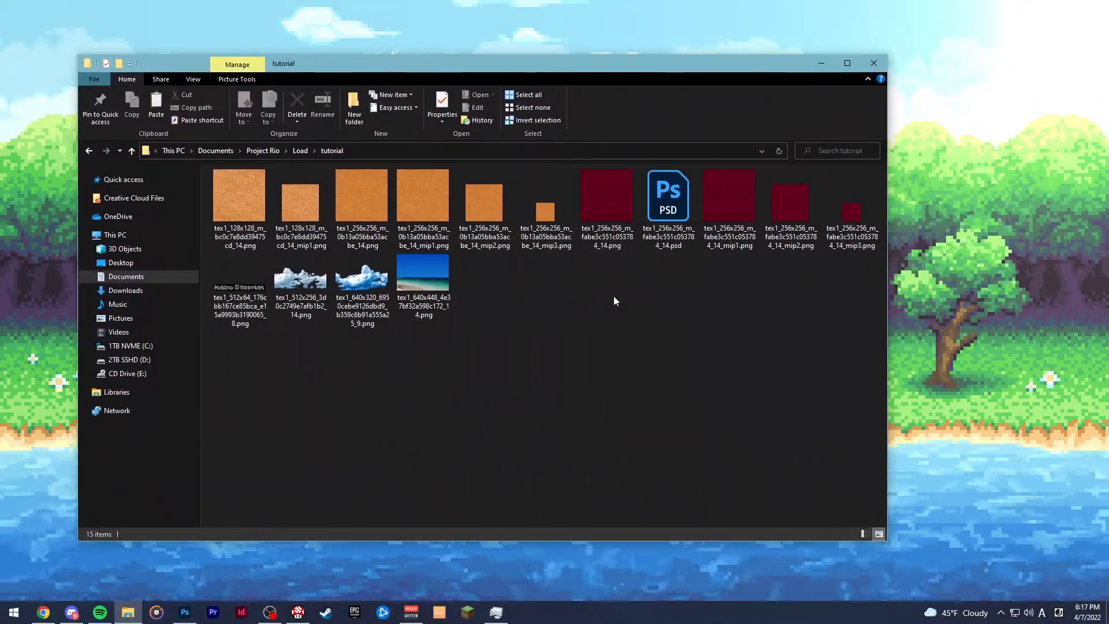
left_click(606, 196)
left_click(790, 199, "ctrl")
left_click(729, 199, "ctrl")
left_click(849, 231, "ctrl")
key("ctrl+c")
key("ctrl+v")
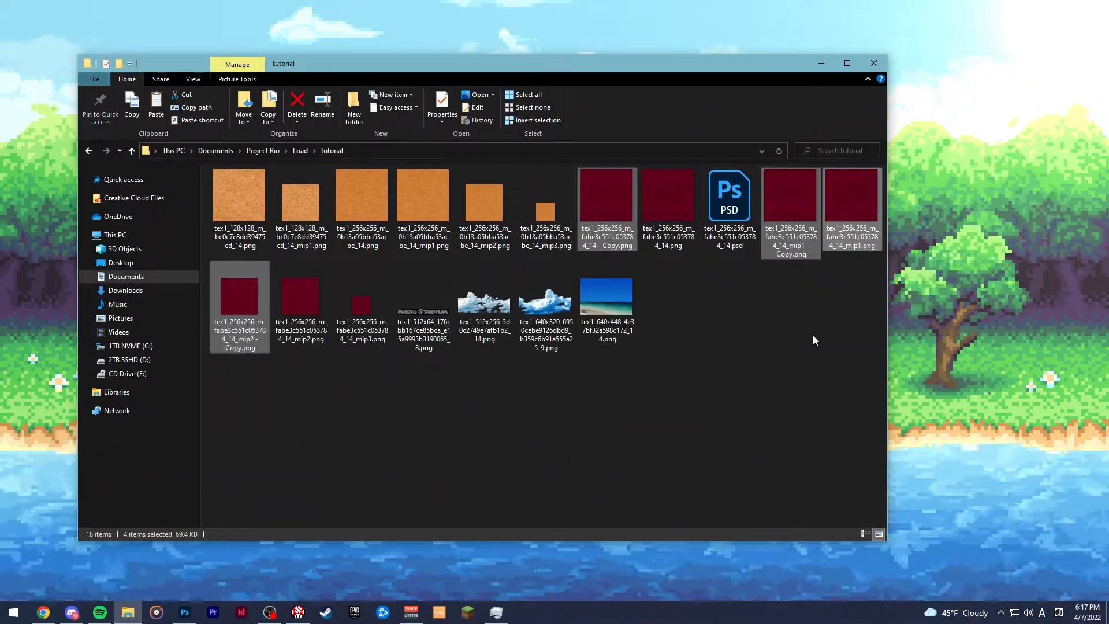
key("Delete")
- Open the Mario Stadium title texture tex1_512x64_176cbb167ce85bca_e15a9993b3190065_8.png from the tutorial folder in Photoshop
left_click(250, 300)
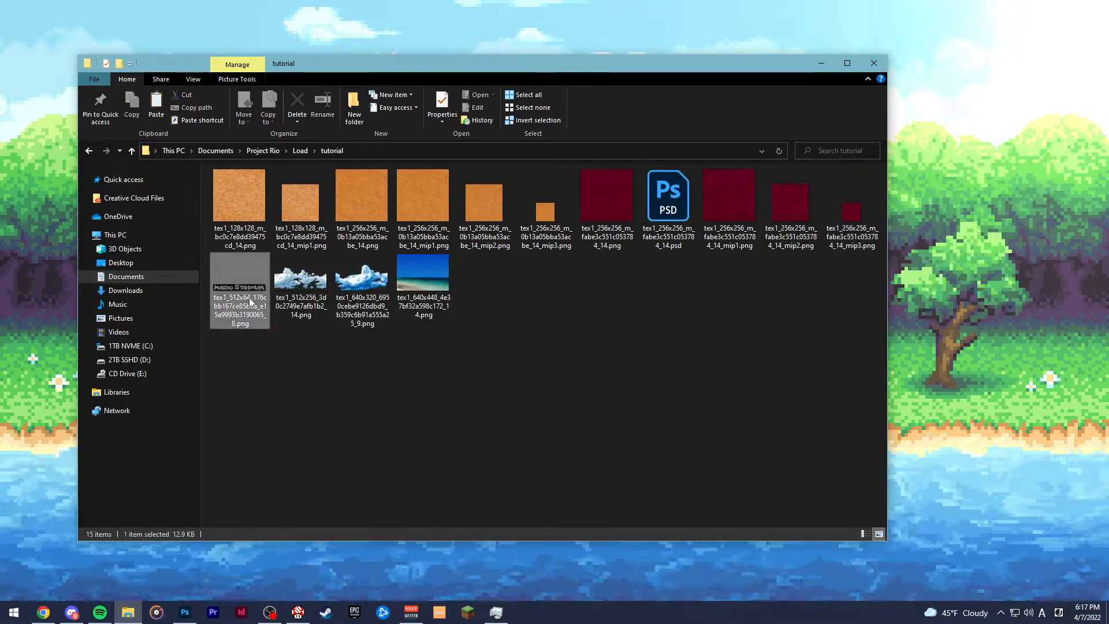
right_click(250, 300)
mouse_move(203, 381)
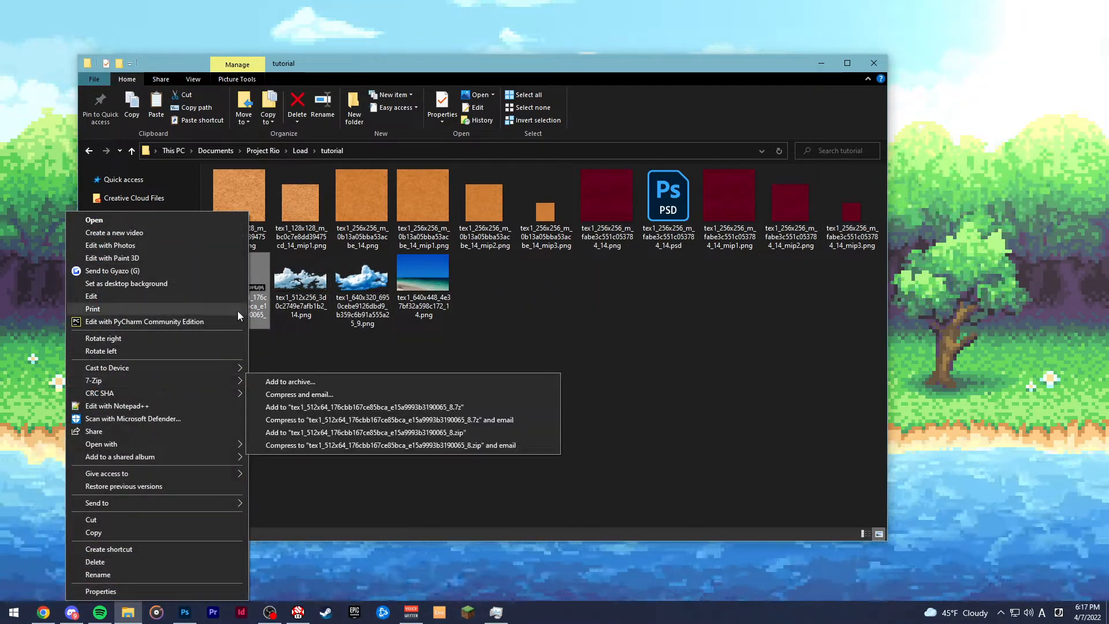
left_click(281, 381)
left_click_drag(281, 381, 241, 317)
left_click(244, 318)
right_click(245, 321)
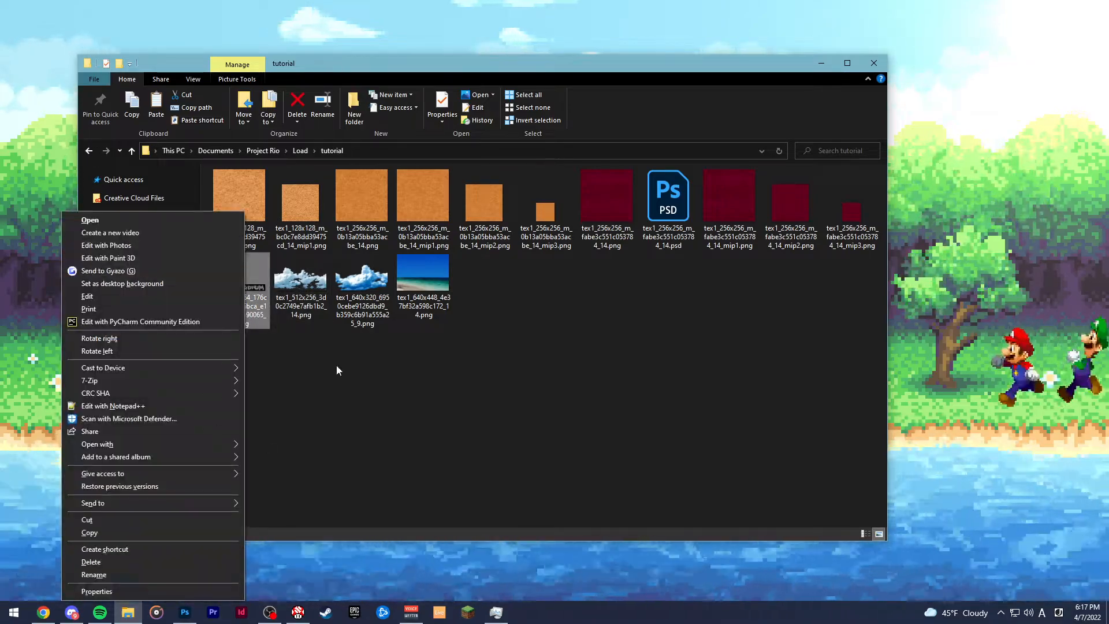
mouse_move(204, 444)
left_click(309, 460)
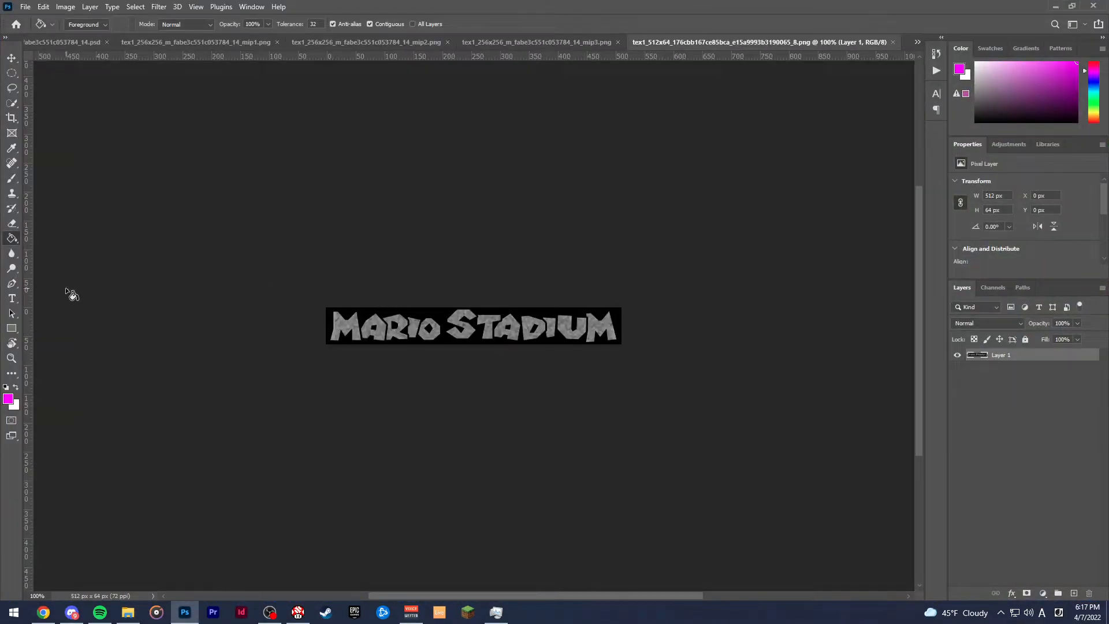
- Add a new layer above the hidden Mario Stadium title layer and fill it with black
left_click(1074, 593)
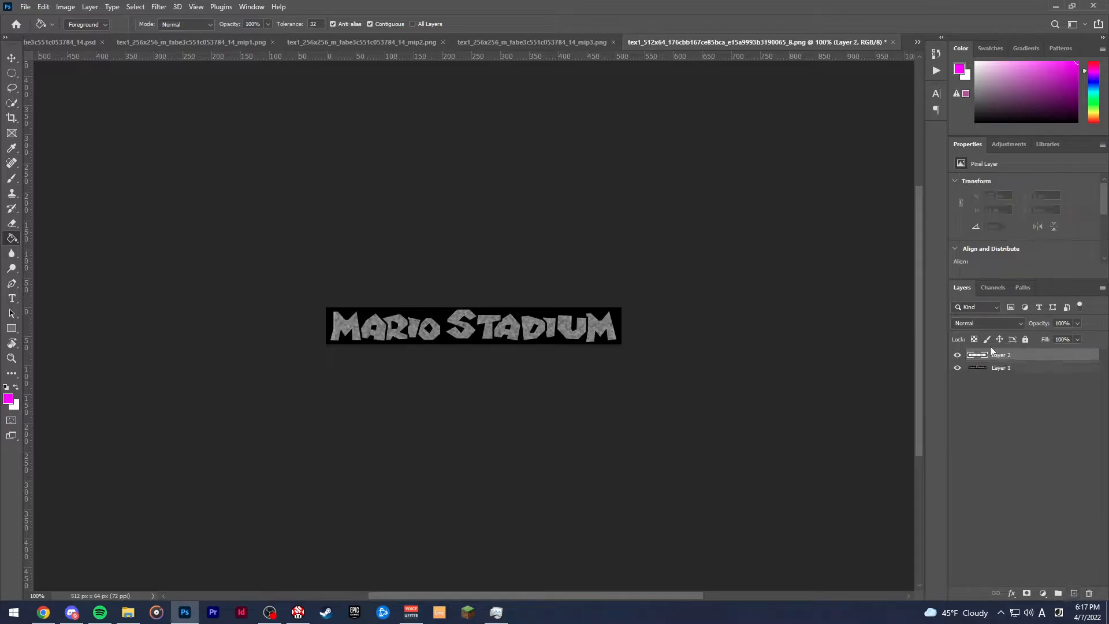
left_click(957, 367)
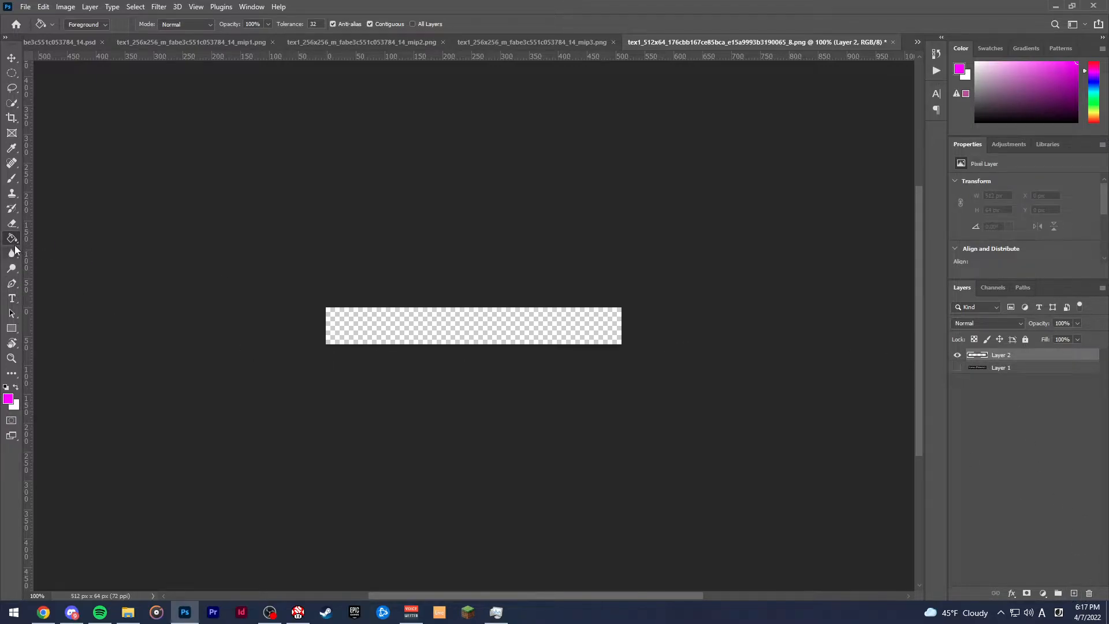
left_click(8, 399)
left_click(570, 518)
left_click(823, 366)
left_click(539, 334)
- Add a text layer above the black background and set its text color to white, hex ffffff
left_click(1073, 593)
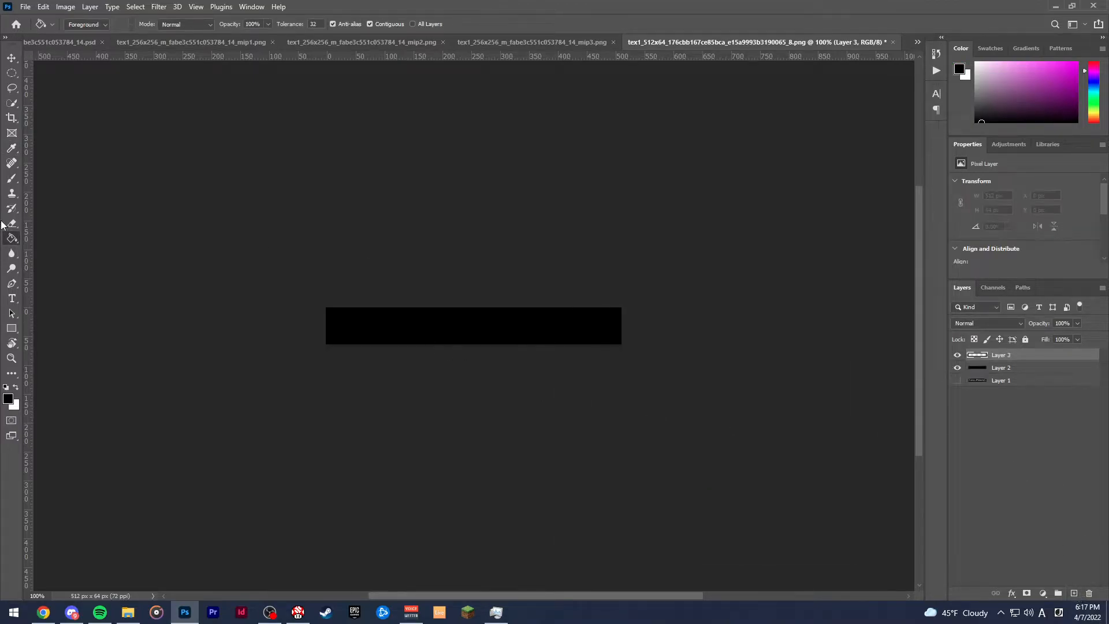
left_click(12, 298)
left_click(356, 327)
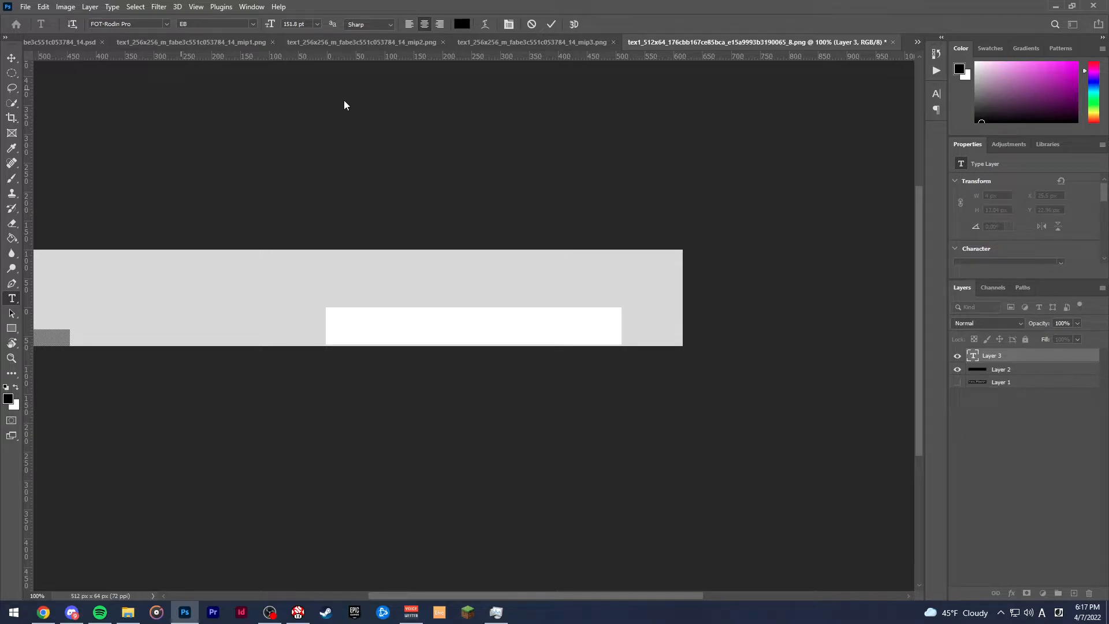
left_click(428, 314)
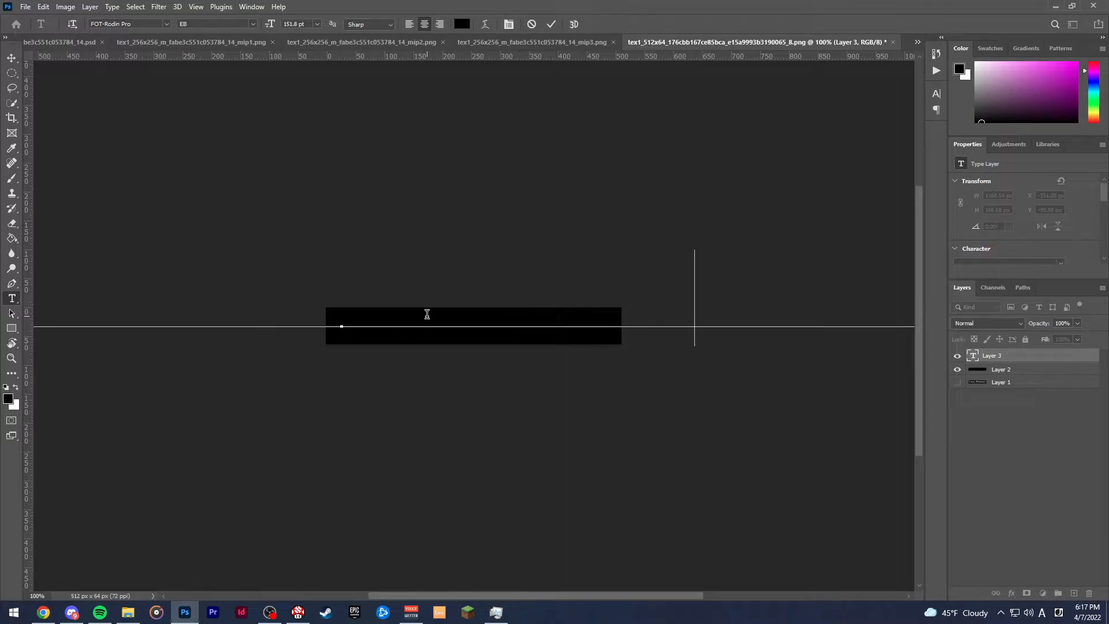
key("ctrl+a")
left_click(462, 24)
type("ffffff")
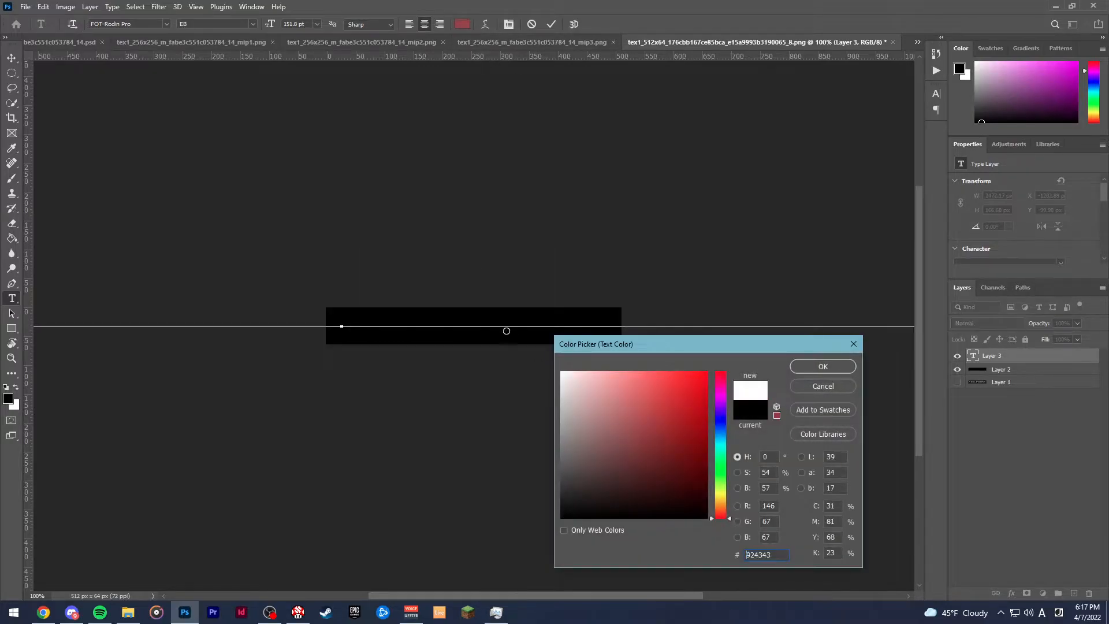
left_click(825, 372)
left_click(757, 356)
left_click(565, 319)
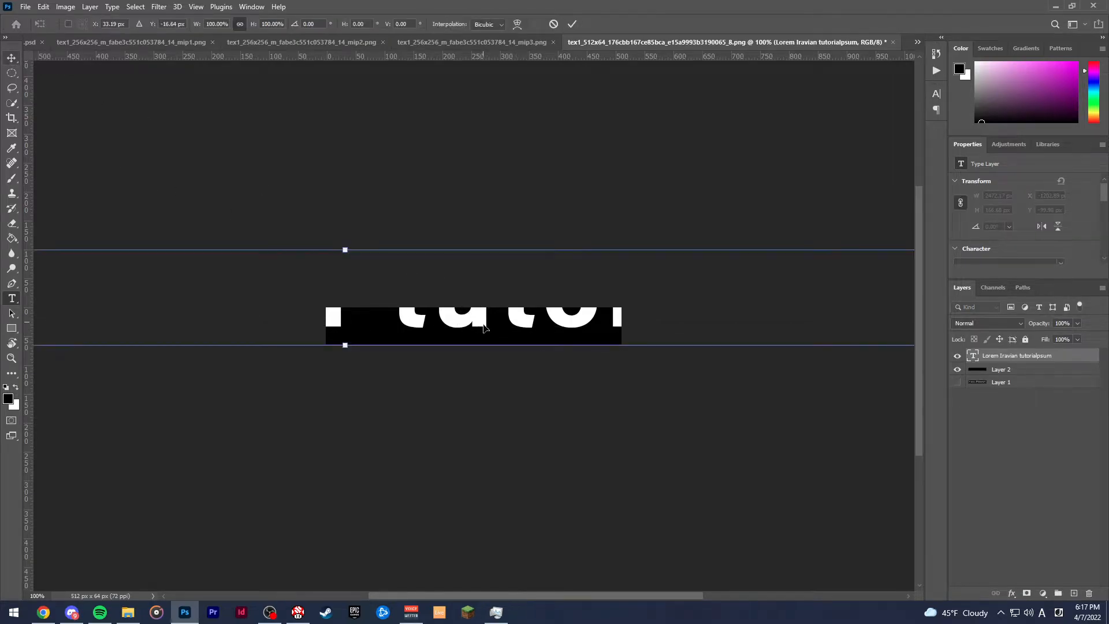
- Scale the white text down to about 14% and position it within the black banner
left_click_drag(461, 314, 527, 344)
left_click_drag(397, 280, 397, 360)
left_click_drag(404, 364, 461, 324)
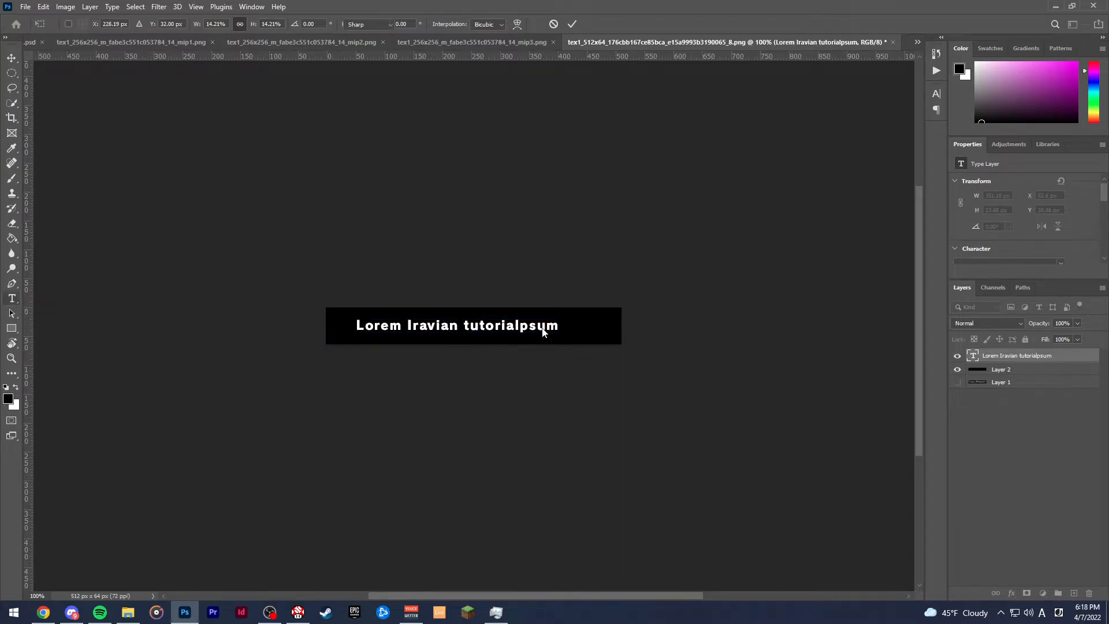
key("Return")
- Replace the placeholder title text in the black banner with RAVIAN TUTORIAL
left_click(541, 334)
key("ctrl+a")
type("R")
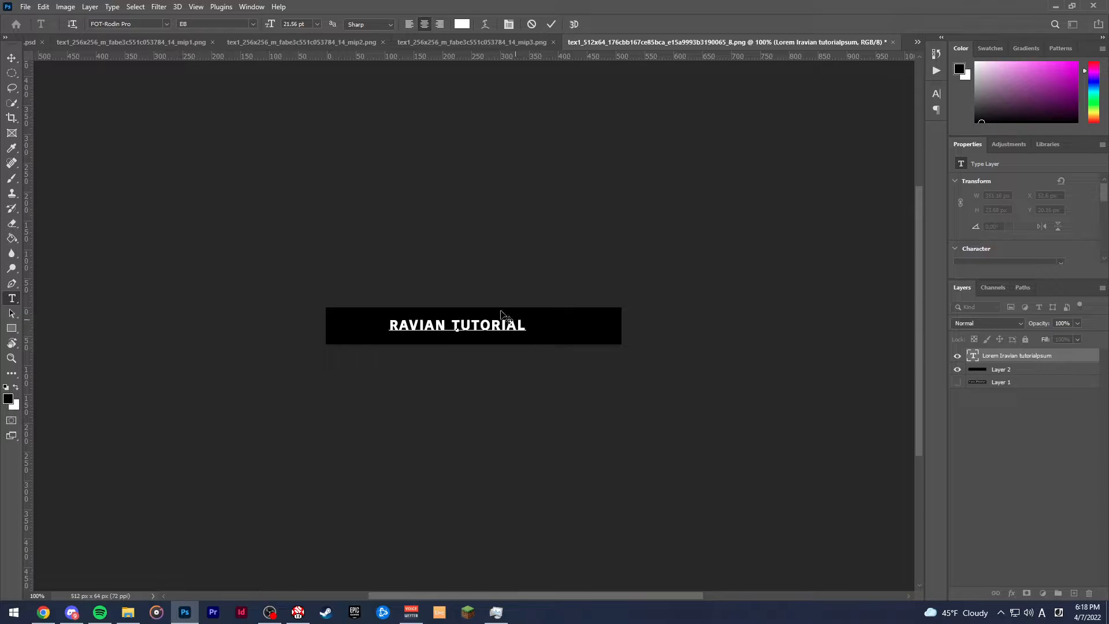
- Undo the accidental shift of the black background layer and lock that layer
left_click(16, 57)
left_click_drag(487, 337, 497, 336)
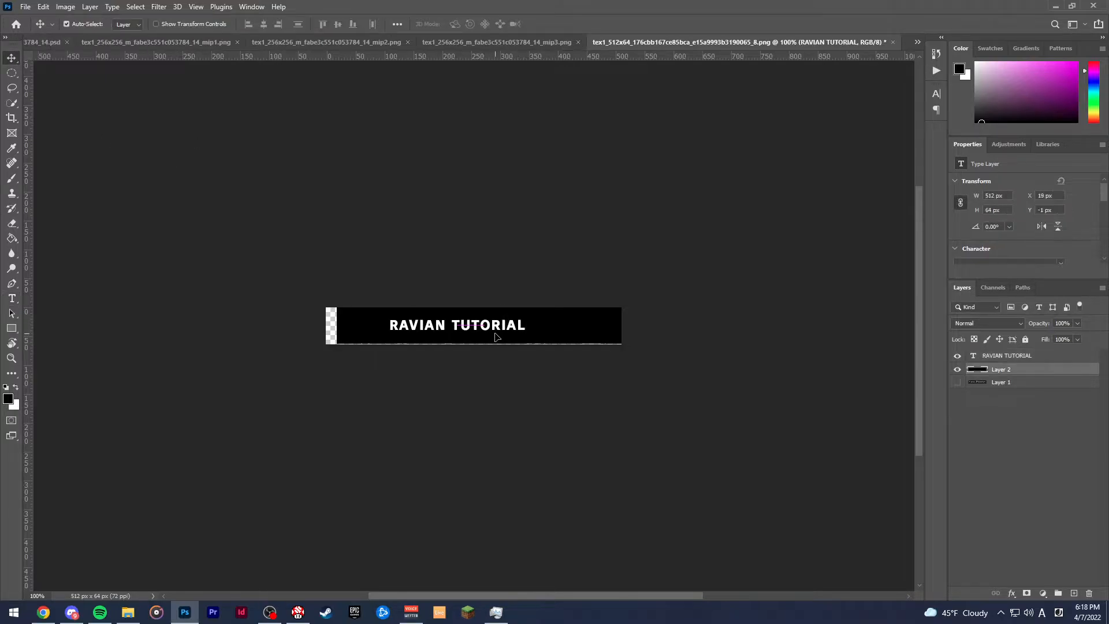
key("ctrl+t")
key("Return")
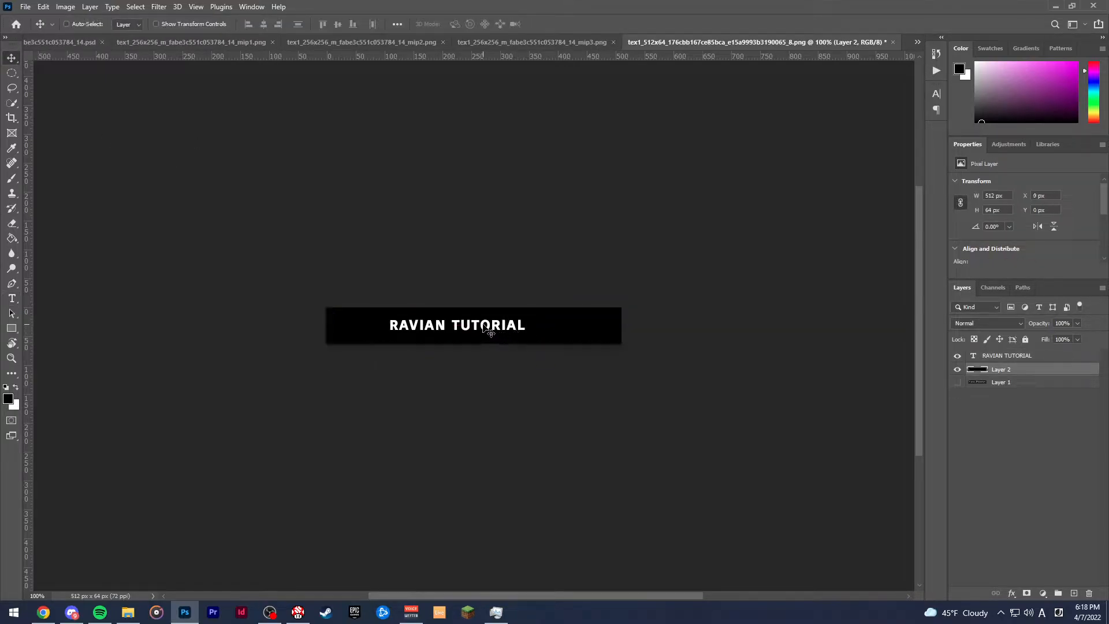
key("ctrl+t")
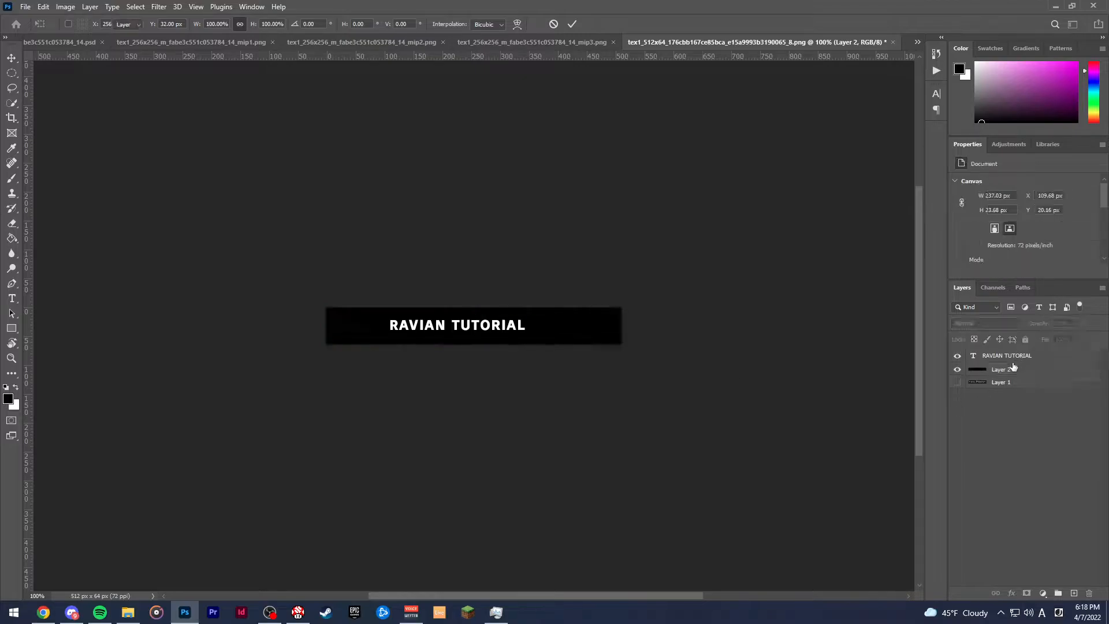
key("Return")
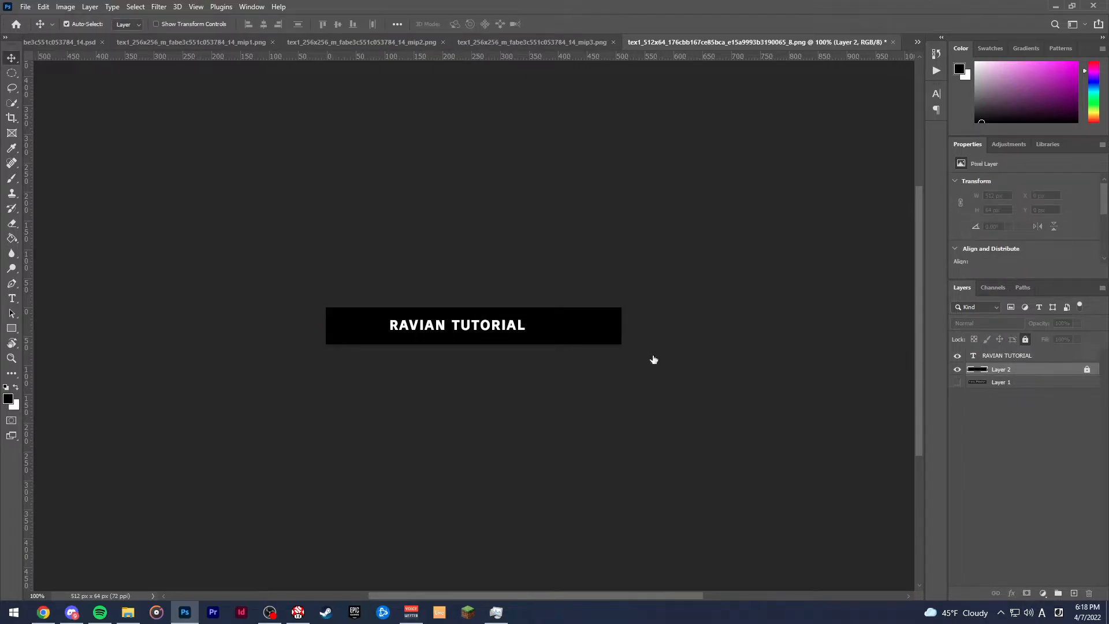
- Scale the RAVIAN TUTORIAL text up to about 207% and center it on the black banner
left_click(1005, 355)
key("ctrl+t")
left_click_drag(458, 320, 495, 329)
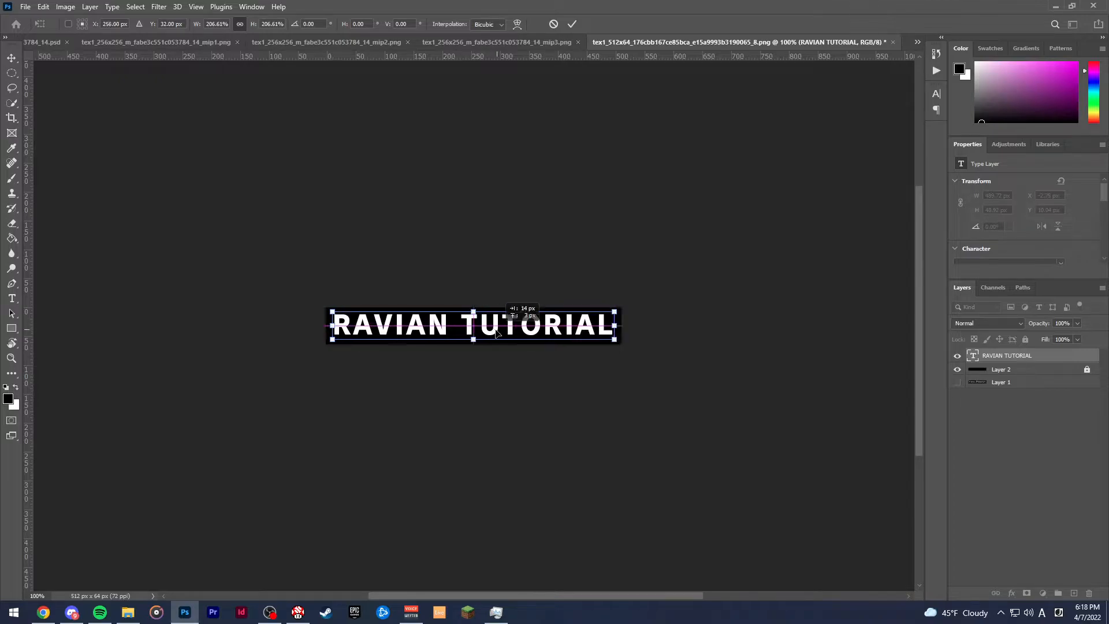
key("Return")
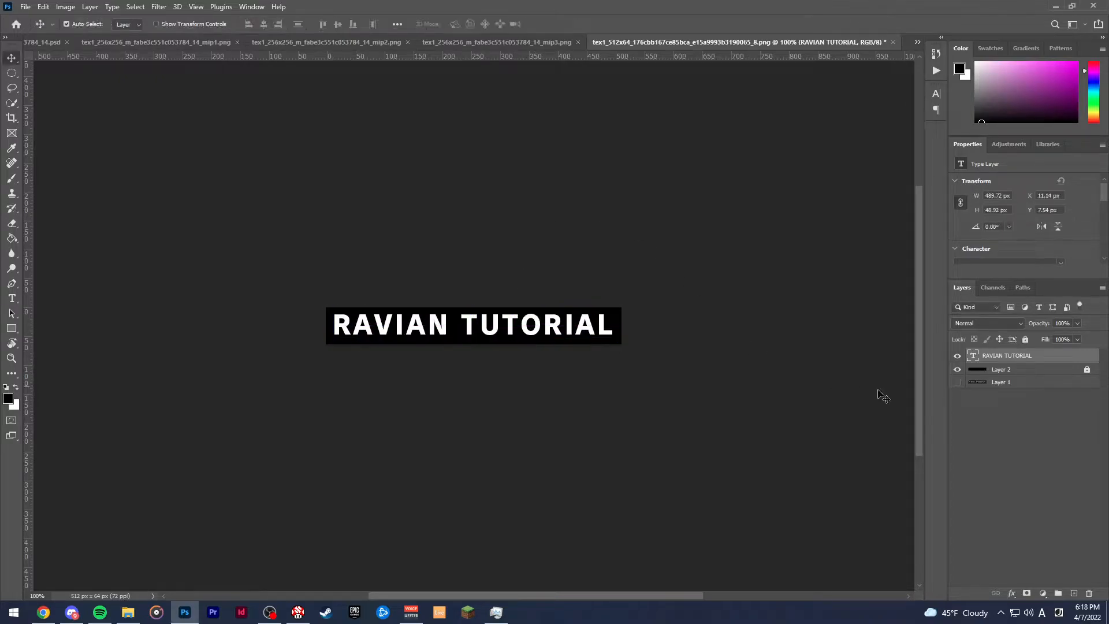
- Hide the black background layer and add vertical and horizontal guides through the canvas center for aligning the title text
left_click(958, 369)
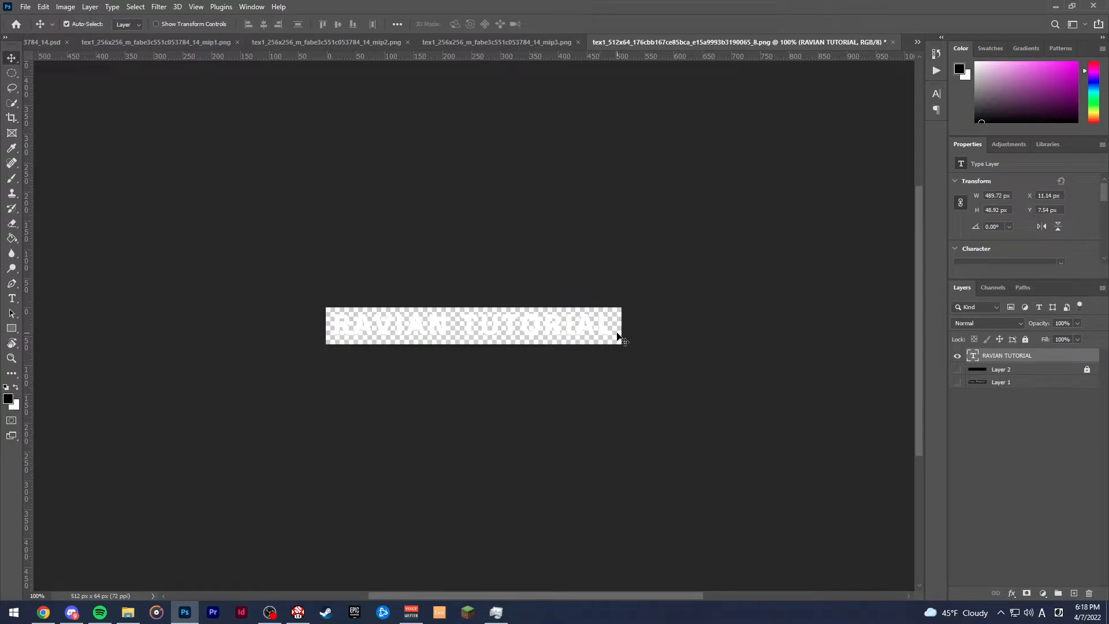
left_click_drag(137, 253, 474, 282)
left_click_drag(497, 60, 523, 322)
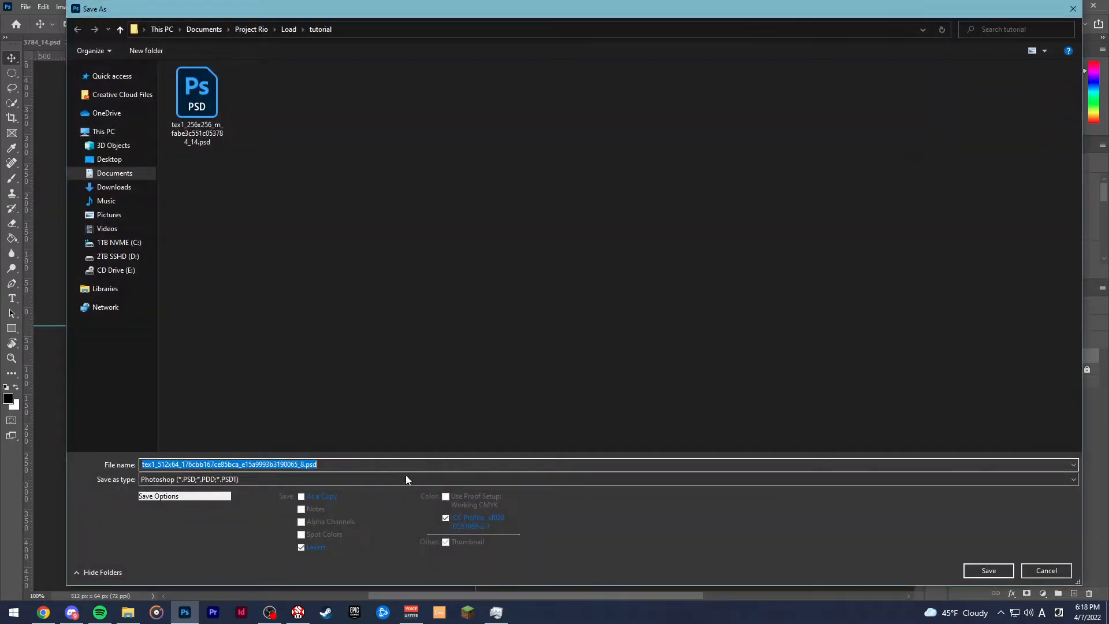
- Save the title as a PNG over tex1_512x64_176cbb167ce85bca_e15a9993b3190065_8.png in the tutorial folder and switch to File Explorer
left_click(406, 478)
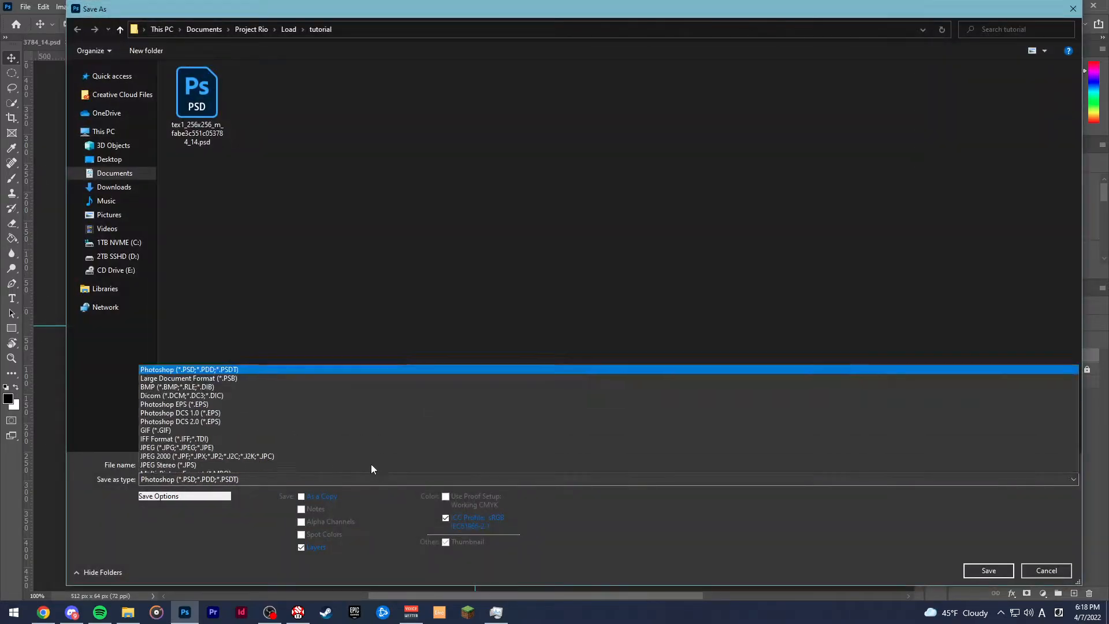
left_click(324, 437)
left_click(969, 572)
left_click(612, 305)
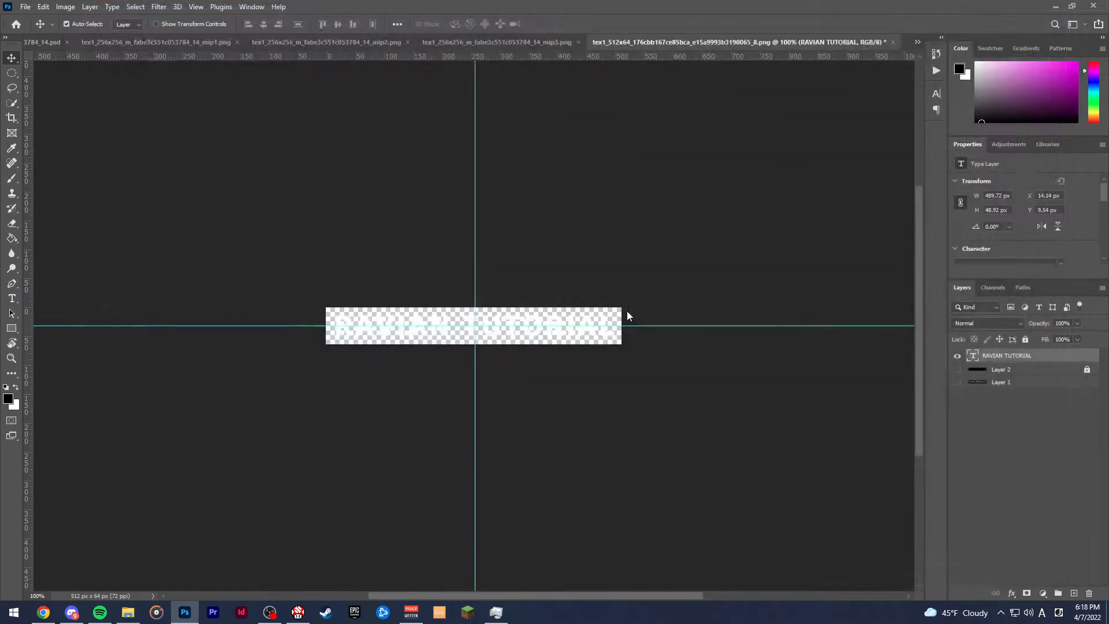
left_click(617, 185)
left_click(1055, 6)
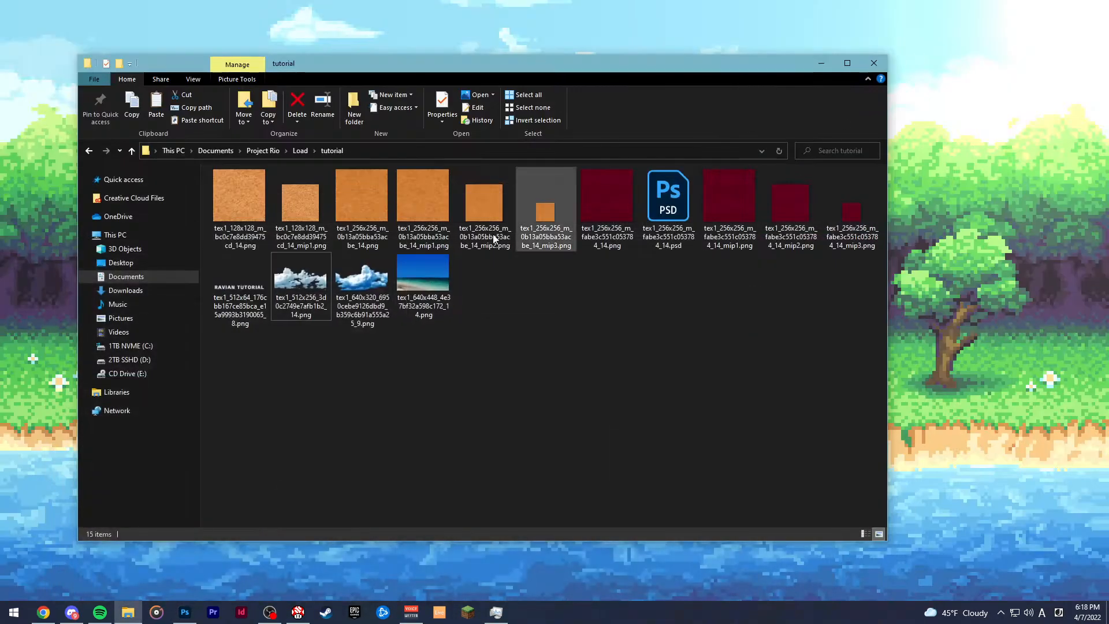
left_click(240, 297)
left_click(607, 197, "ctrl")
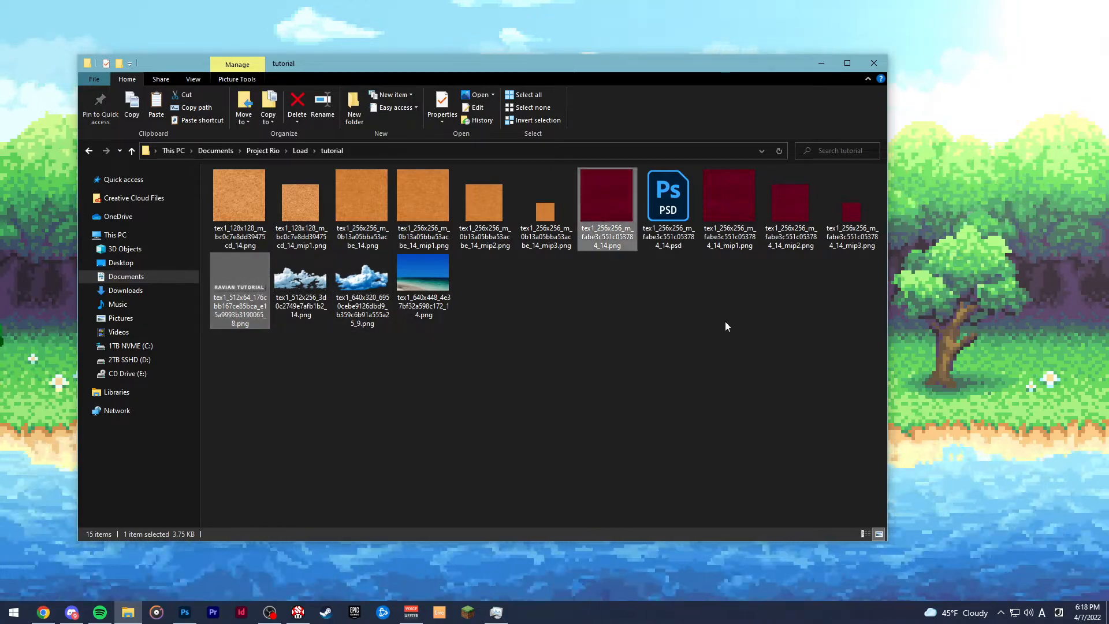
left_click(728, 197, "ctrl")
left_click(790, 205, "ctrl")
left_click(851, 210, "ctrl")
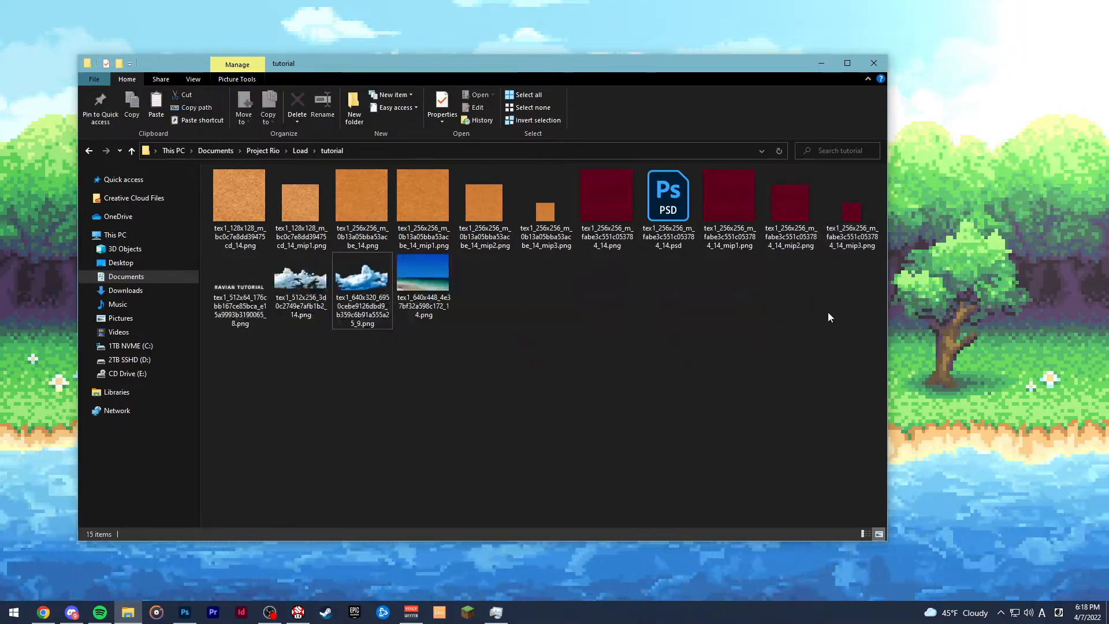
- Copy the four dark red grass texture PNGs and the RAVIAN TUTORIAL title PNG from the tutorial folder
left_click(848, 217)
left_click(785, 199, "ctrl")
left_click(728, 197, "ctrl")
left_click(607, 196, "ctrl")
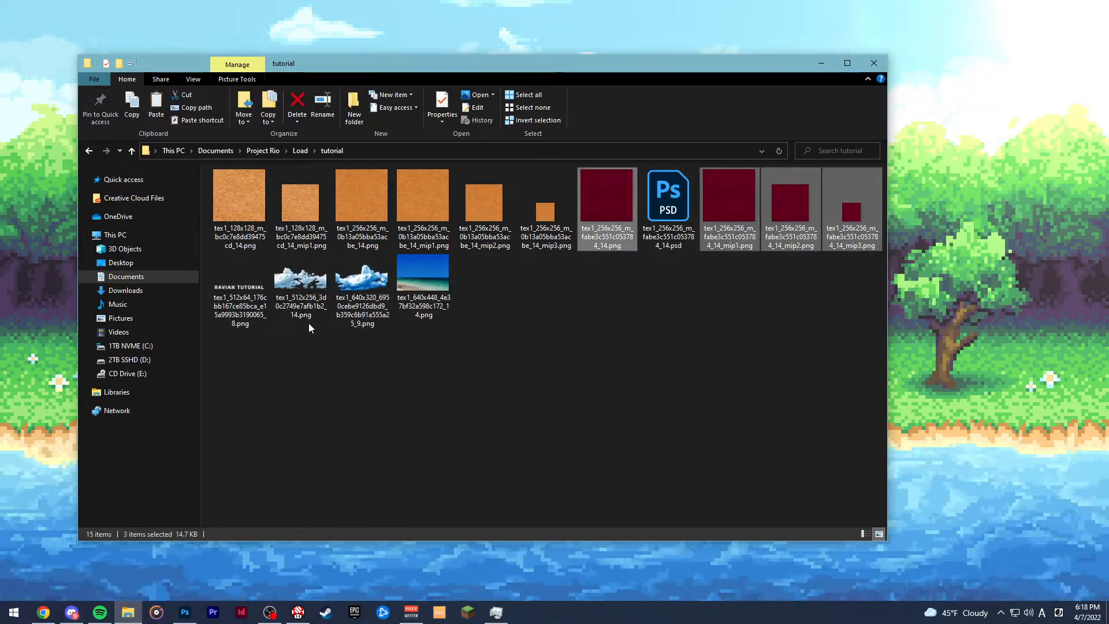
left_click(236, 298, "ctrl")
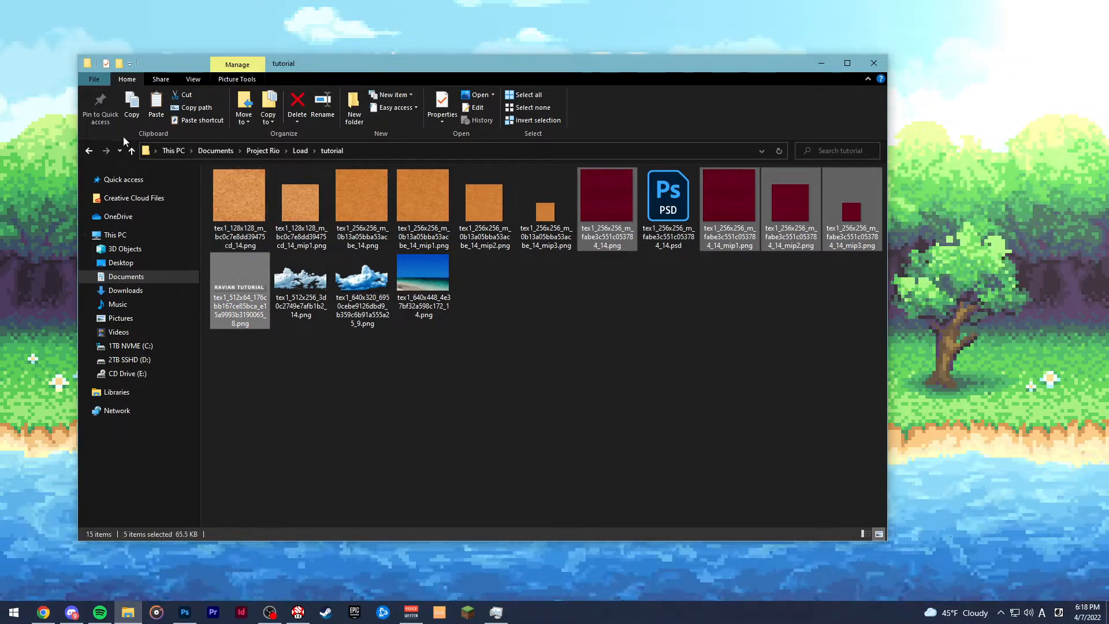
- Go to the Textures folder inside Load and select the GYQE01 folder
key("alt+Up")
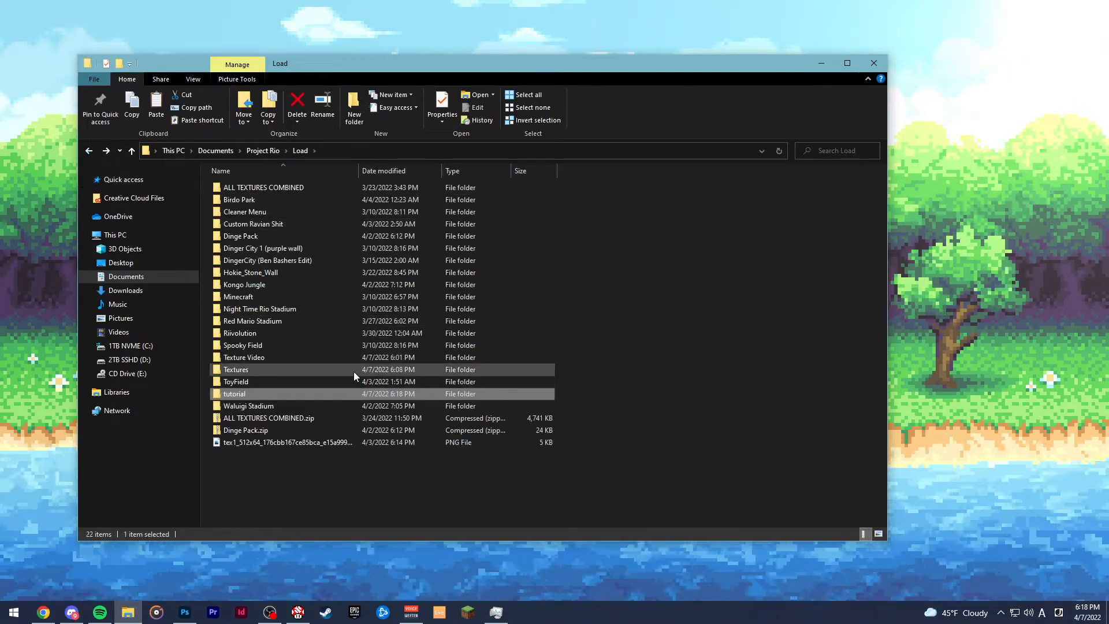
left_click(275, 368)
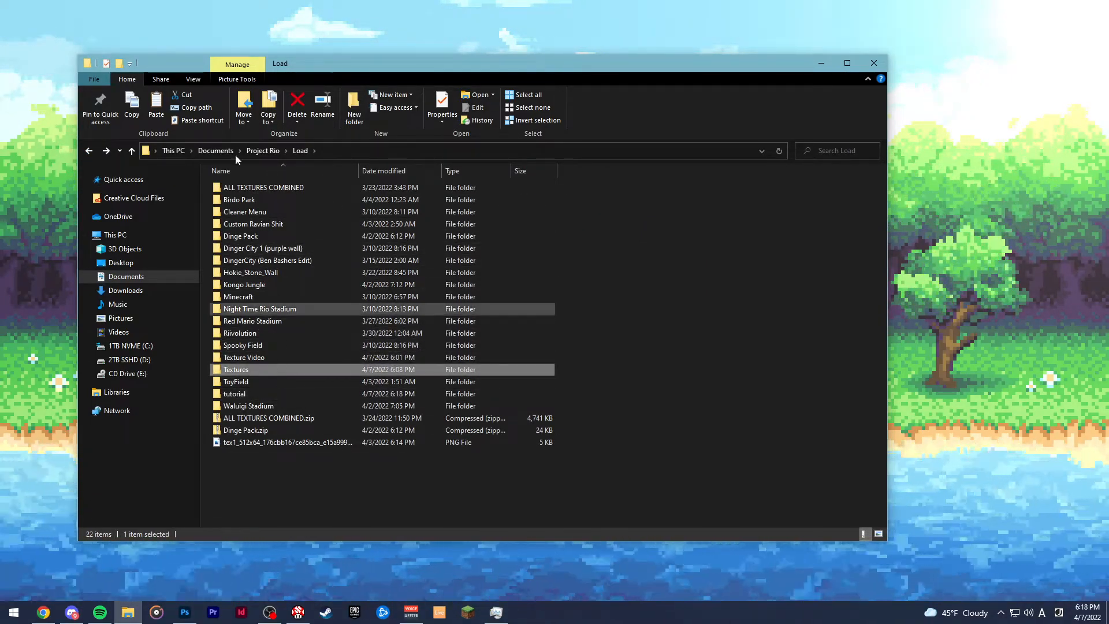
double_click(244, 369)
left_click(302, 202)
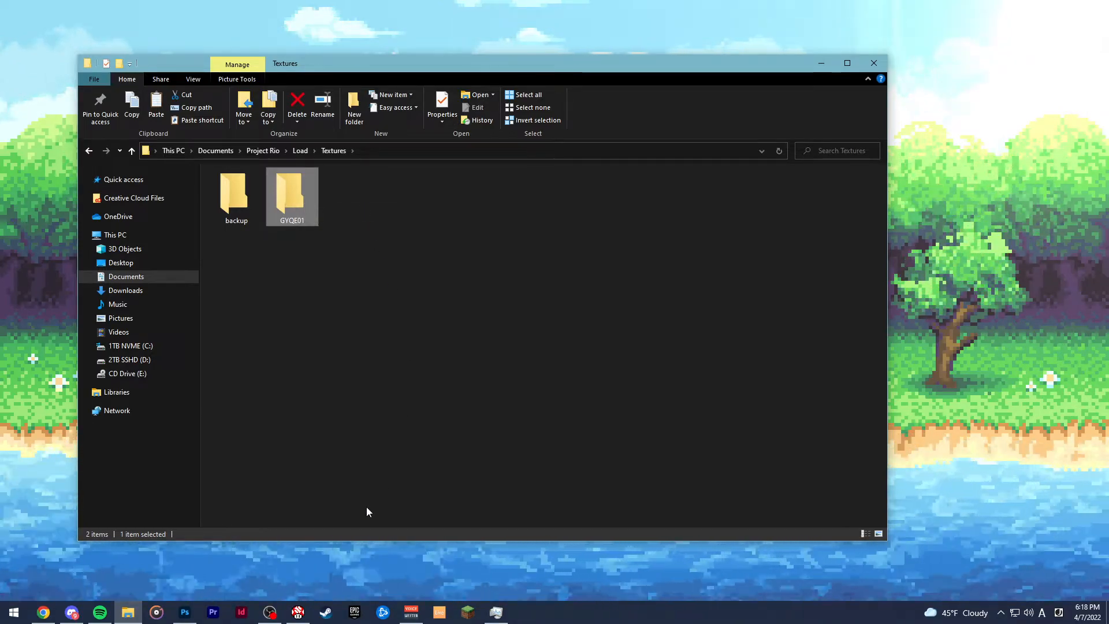
- Switch to Project Rio and look up the Game ID in the info properties of Mario Superstar Baseball
key("alt+Tab")
left_click(492, 357)
right_click(453, 234)
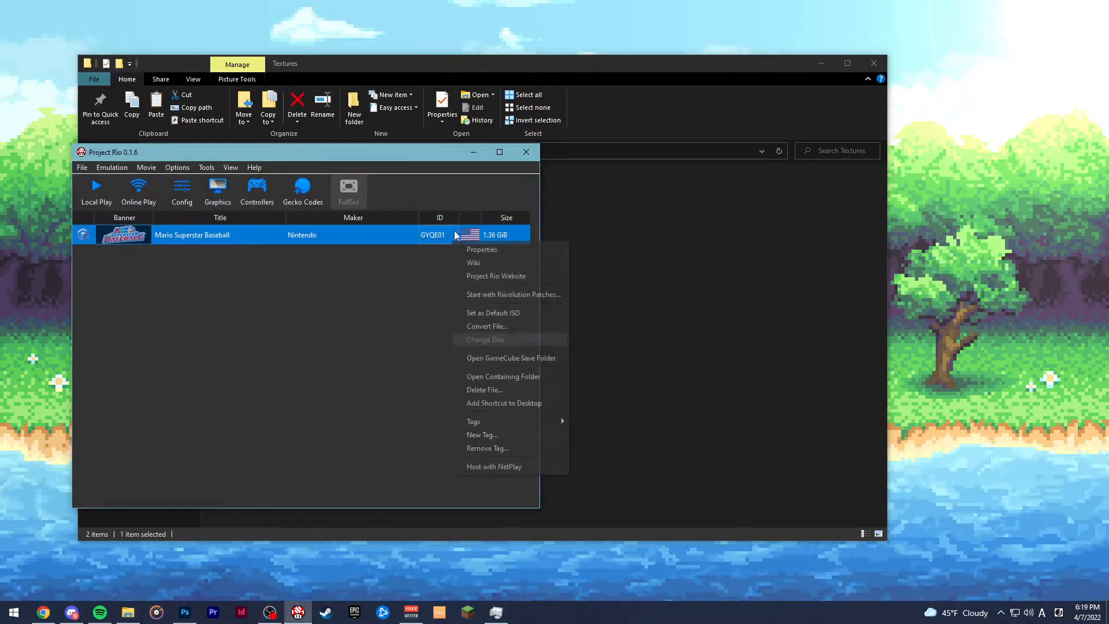
left_click(500, 248)
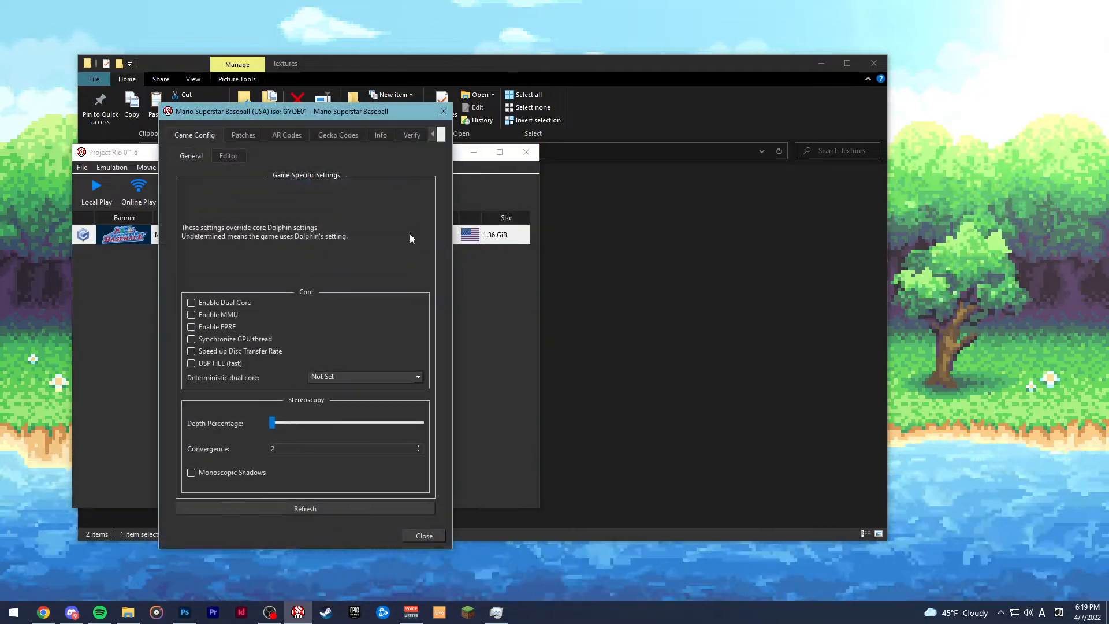
left_click_drag(416, 165, 820, 132)
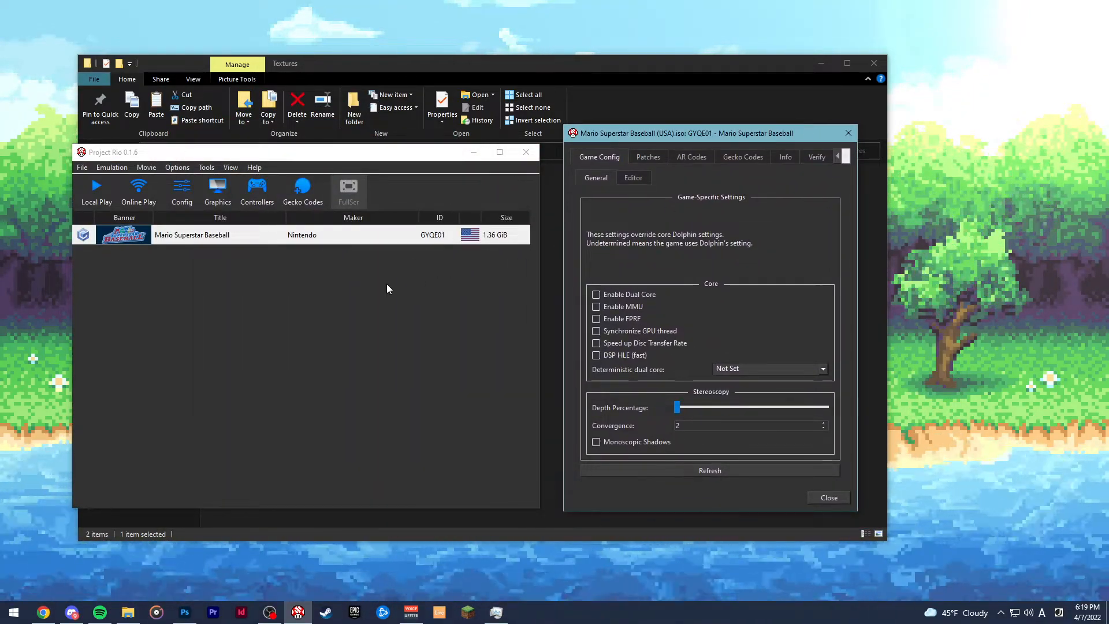
left_click(785, 157)
left_click_drag(661, 270, 608, 271)
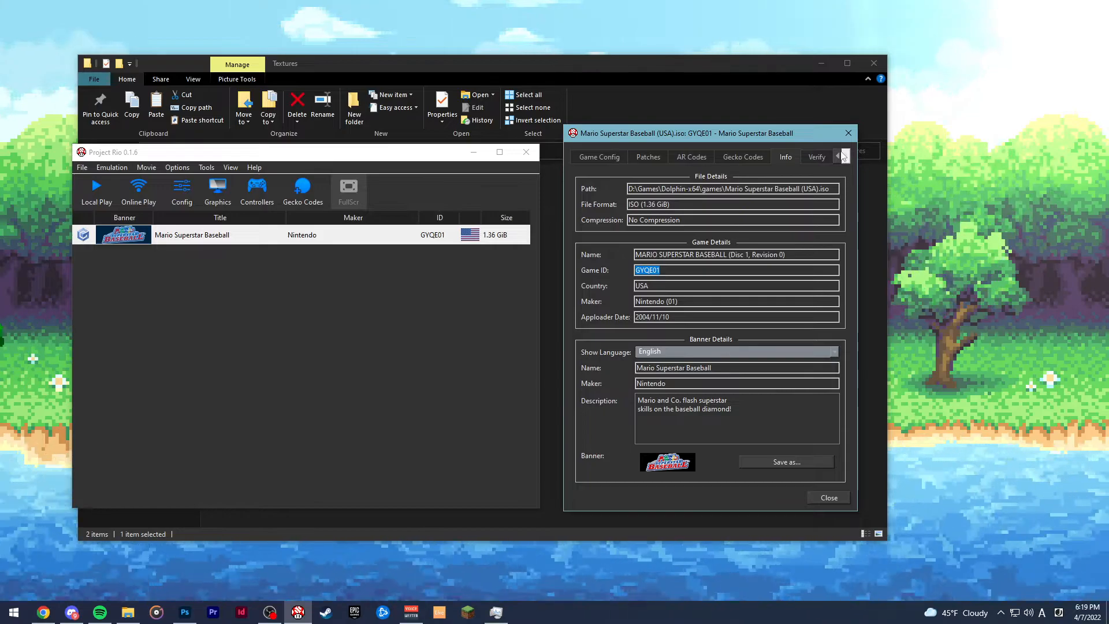
left_click(847, 134)
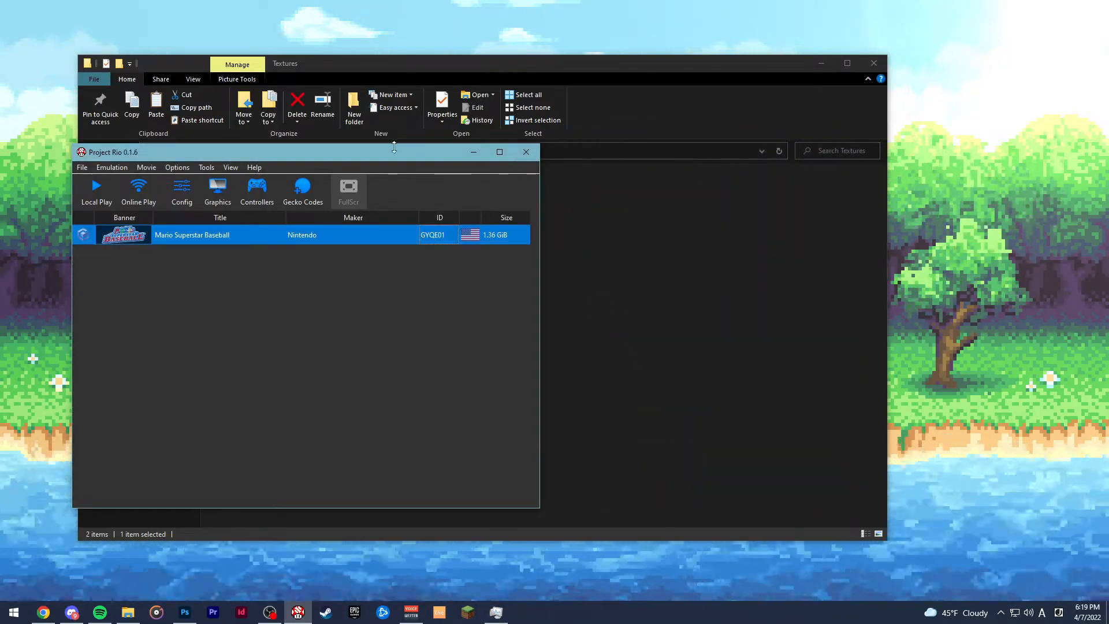
left_click_drag(426, 152, 566, 151)
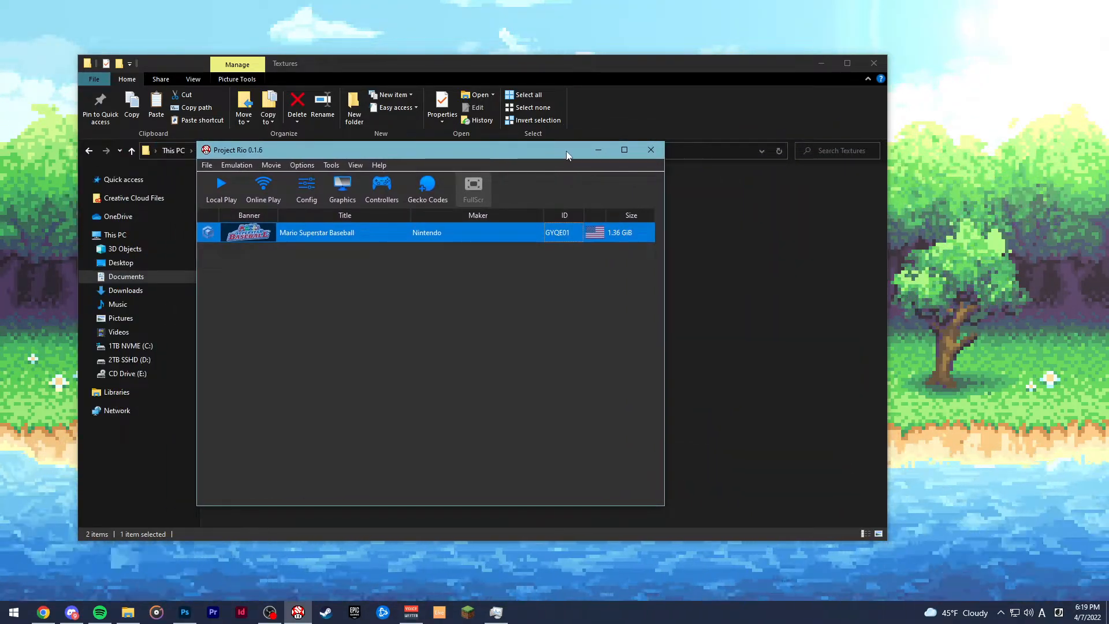
left_click(599, 149)
- Paste the copied grass and title textures into the GYQE01 folder in File Explorer
double_click(297, 199)
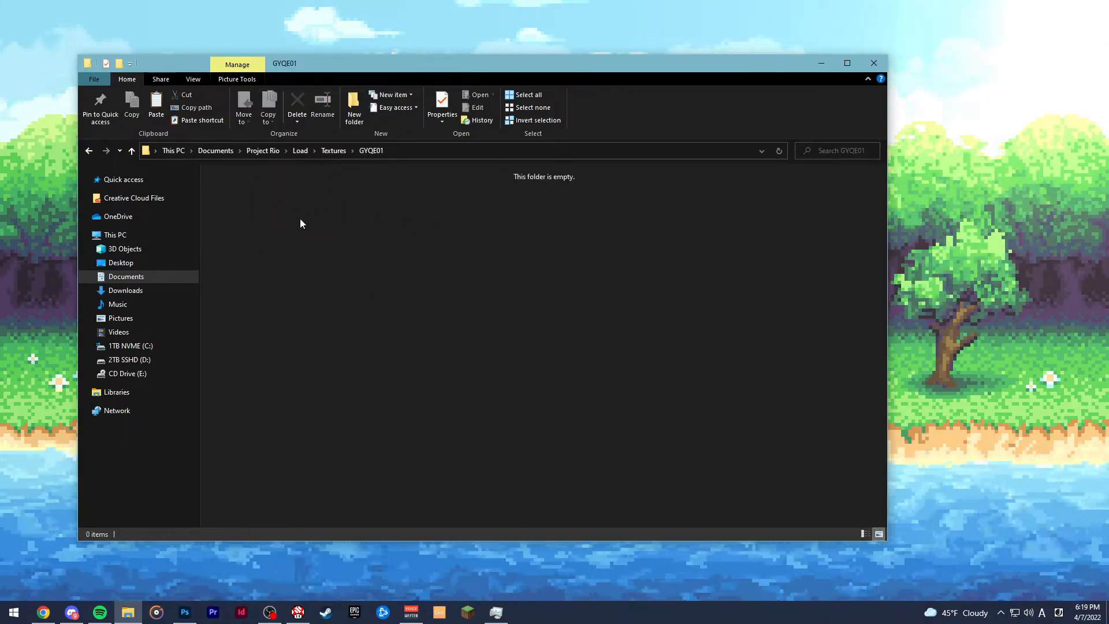
right_click(300, 222)
left_click(210, 298)
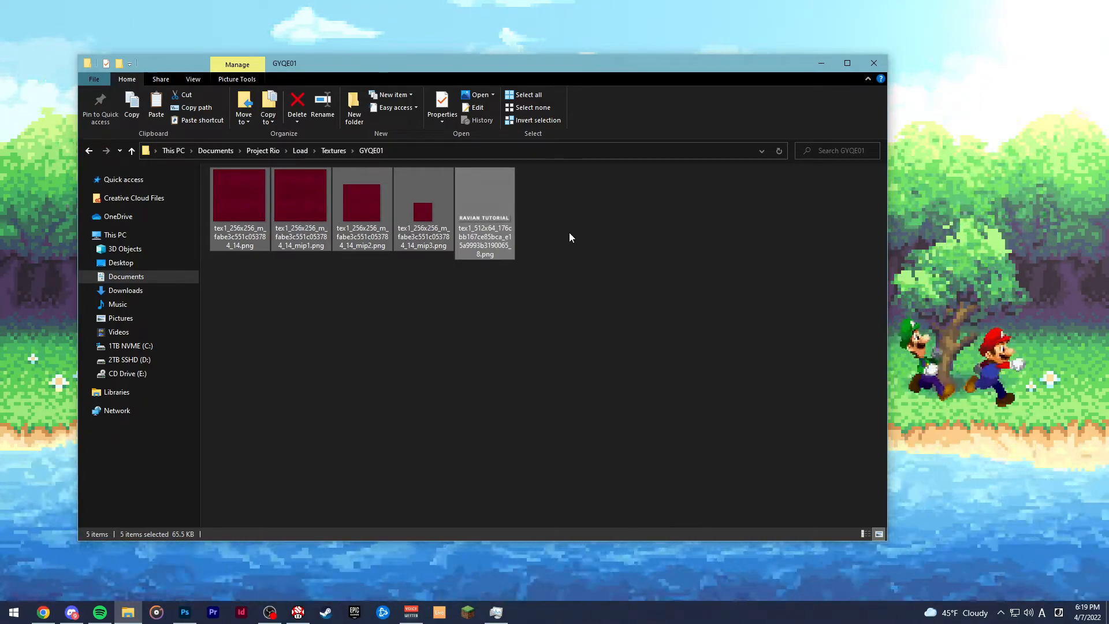
- In Project Rio's advanced graphics settings, check the Load Custom Textures, Prefetch Custom Textures and Texture Pack options
left_click(298, 612)
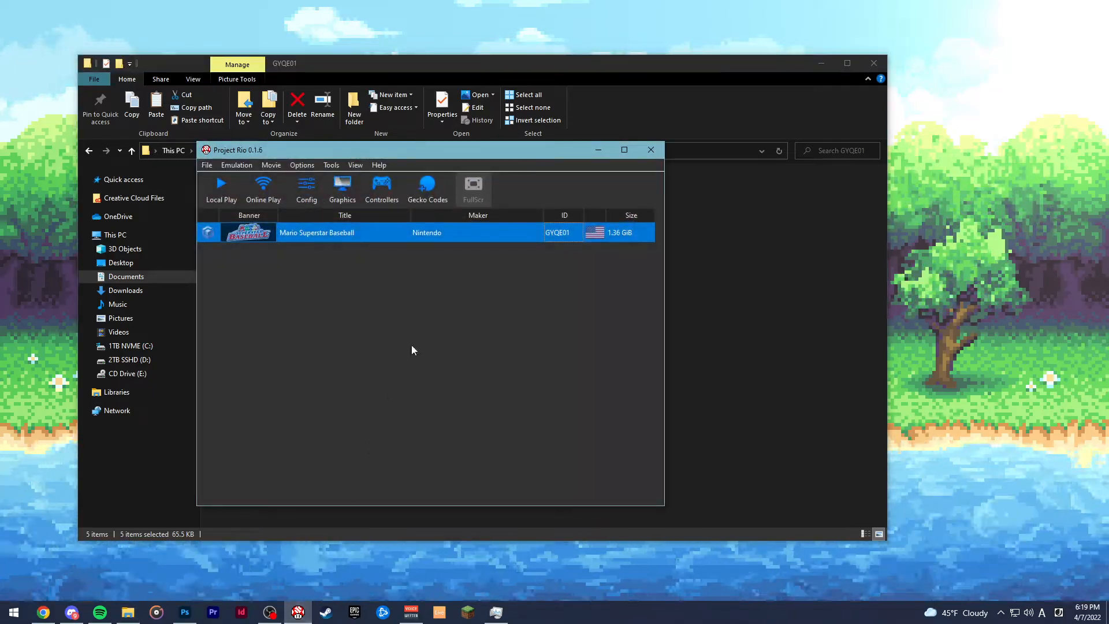
left_click(333, 188)
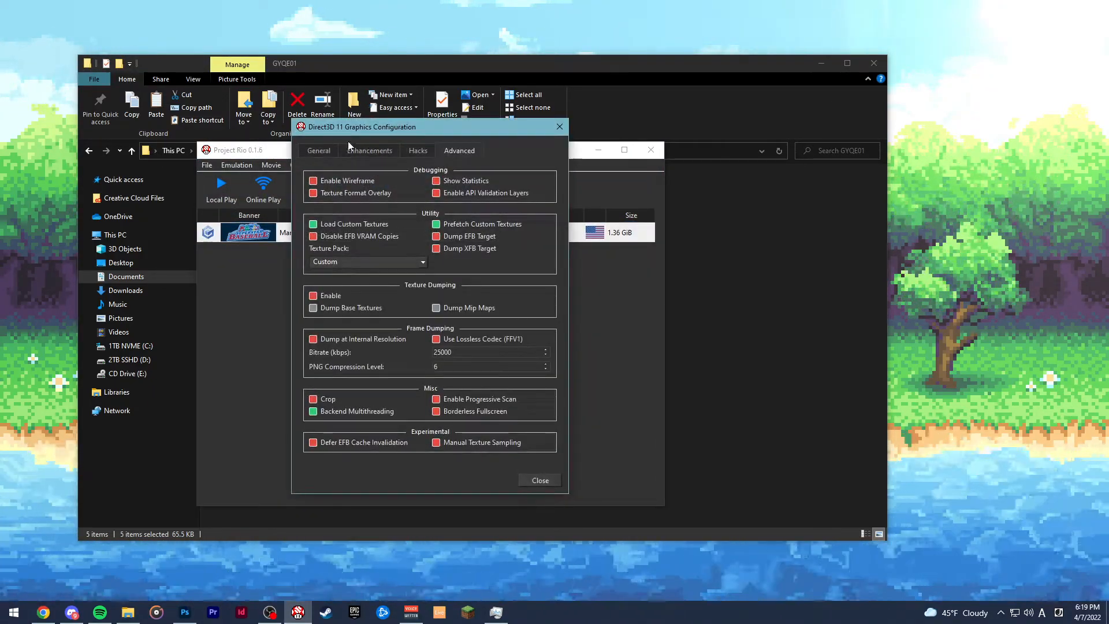
mouse_move(326, 227)
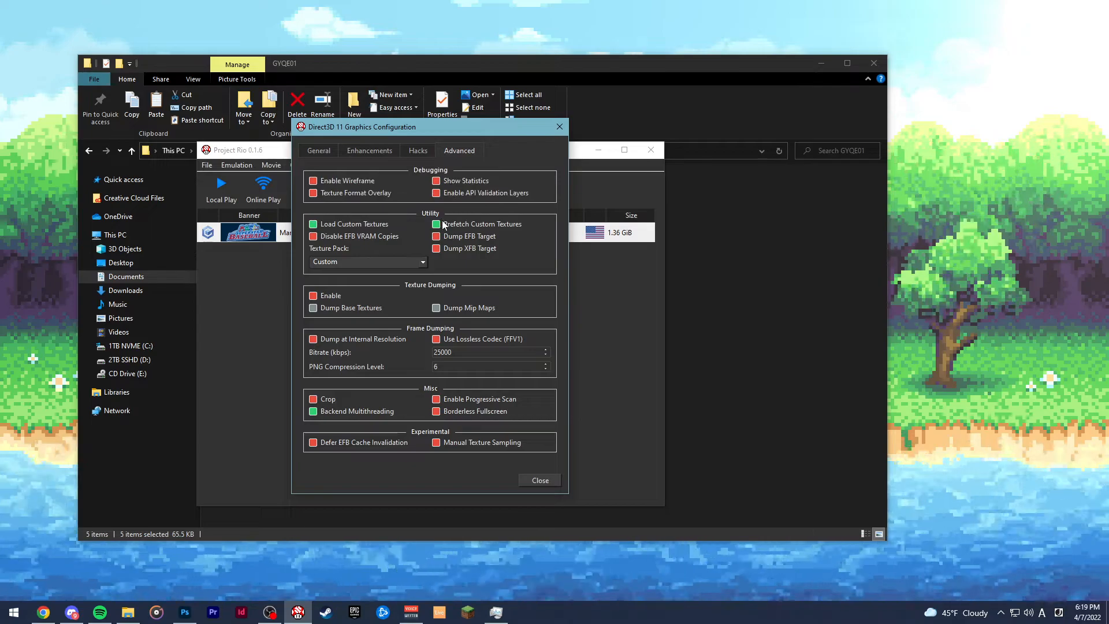
mouse_move(443, 226)
left_click(397, 262)
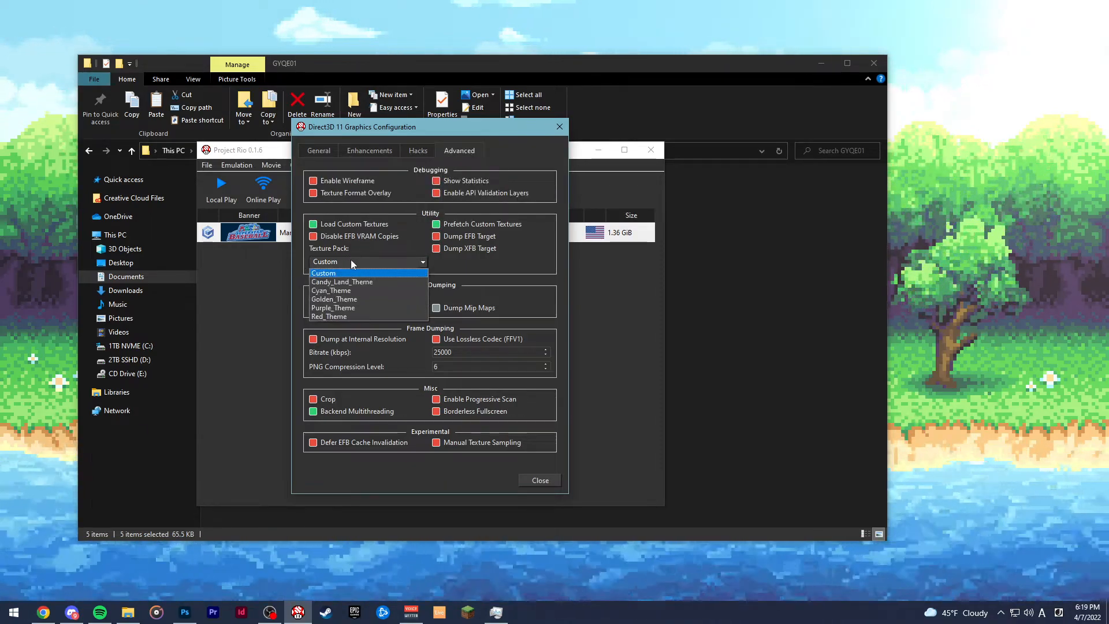
left_click(473, 268)
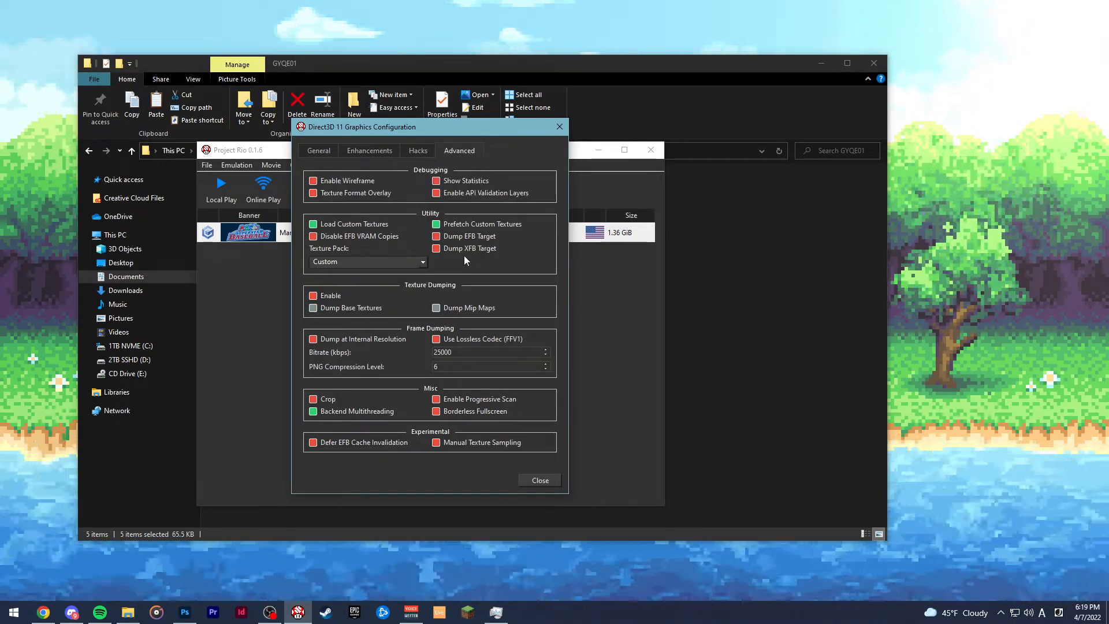
mouse_move(448, 227)
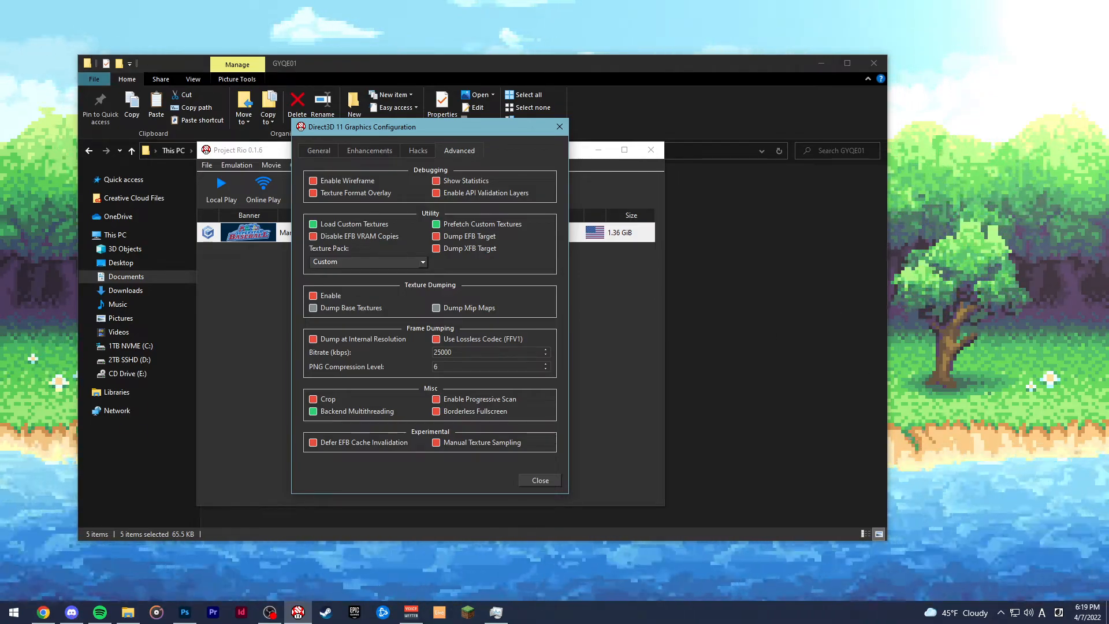
left_click(559, 127)
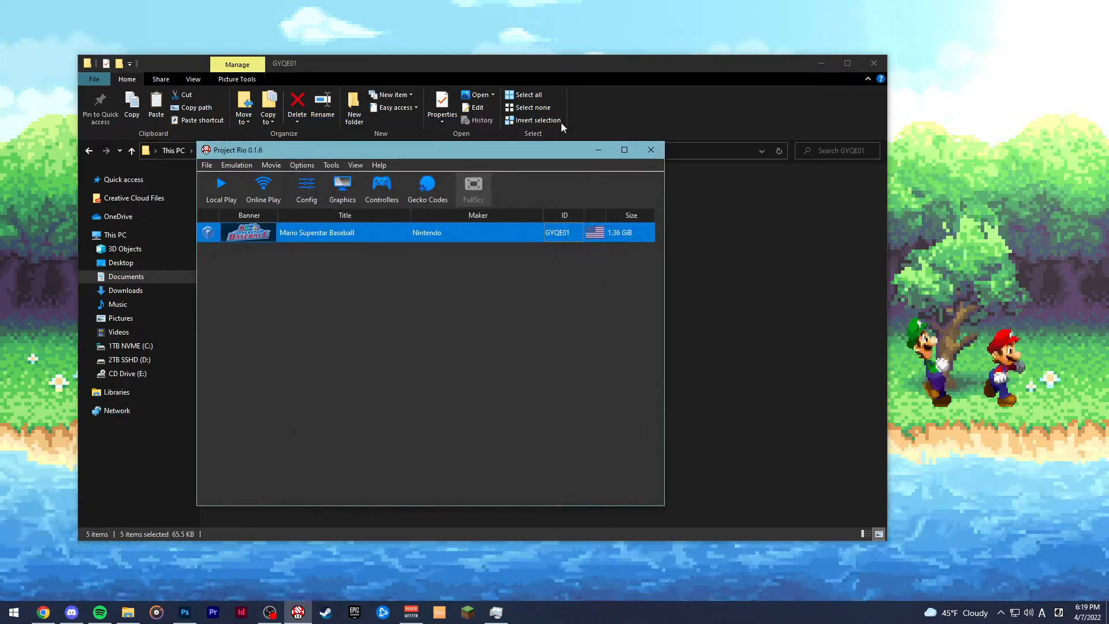
- Launch Mario Superstar Baseball from Project Rio's game list
double_click(383, 233)
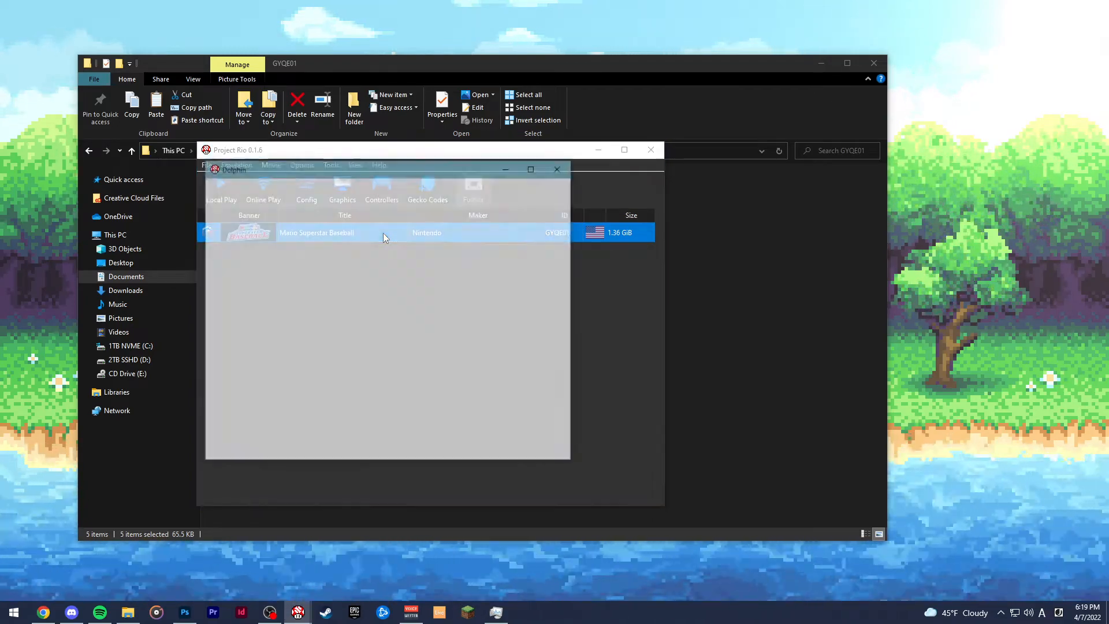
- Start an exhibition game with the Mario Heroes team at Mario Stadium and maximize the game window to view the field
left_click_drag(399, 173, 504, 181)
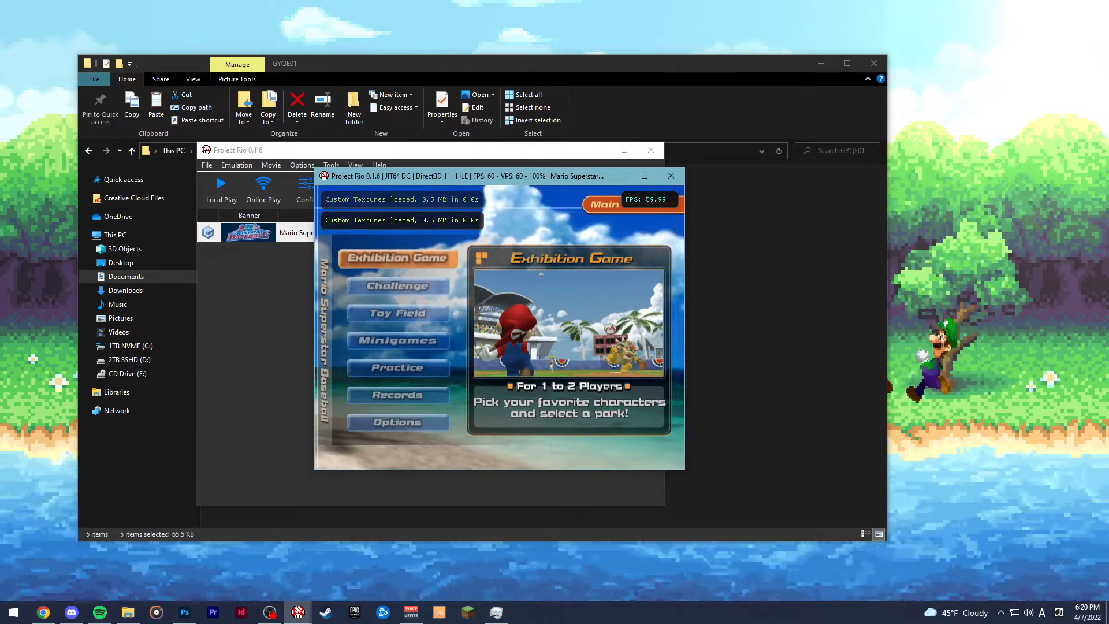
key("x")
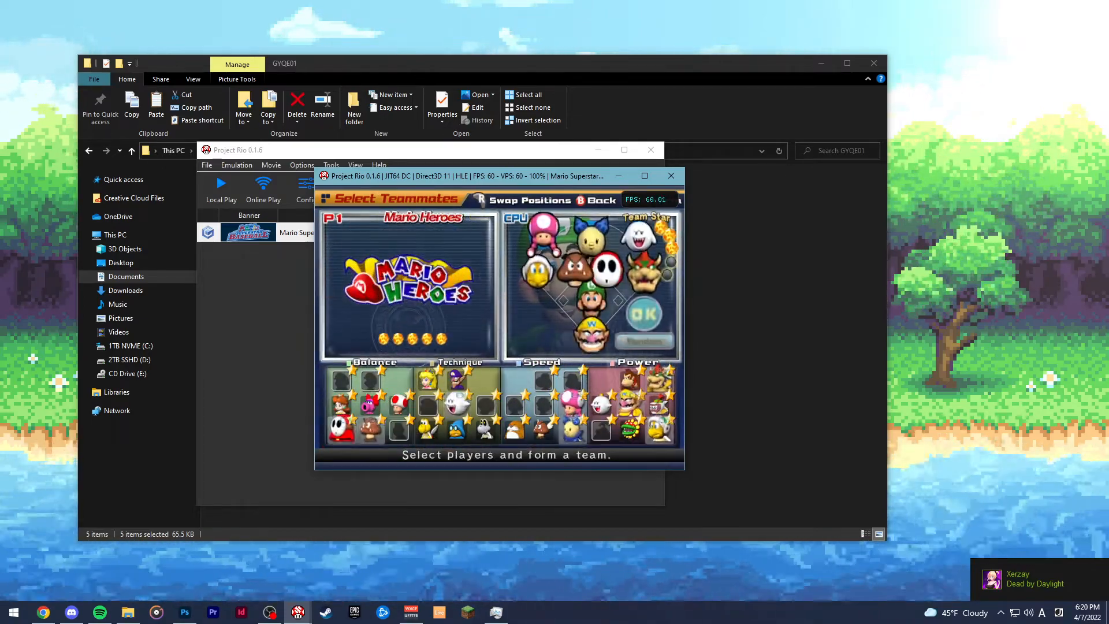
key("x")
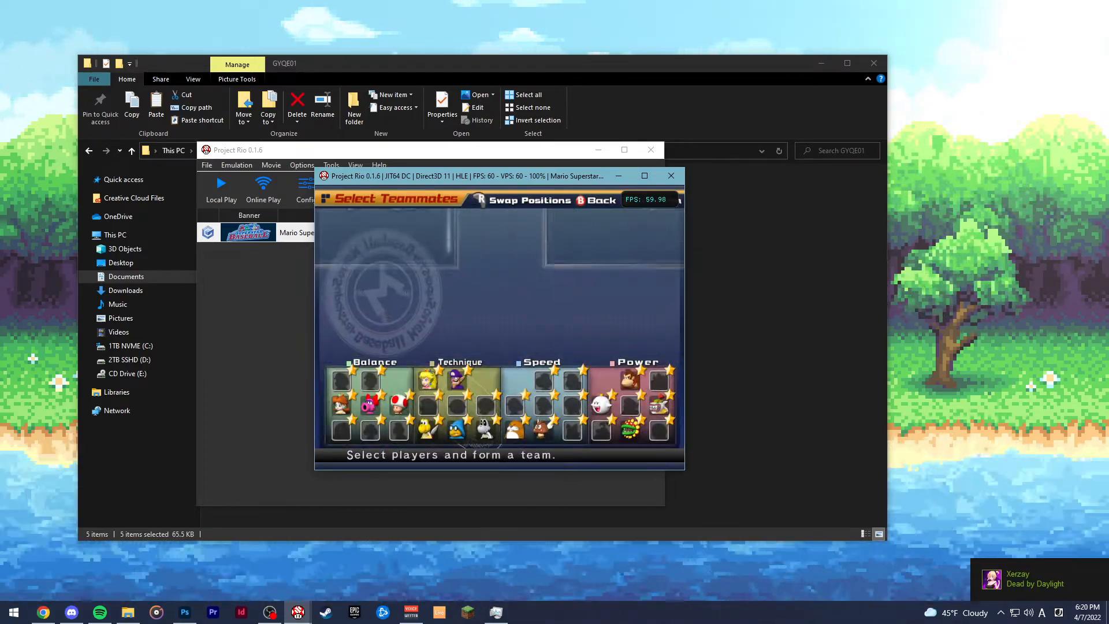
key("x")
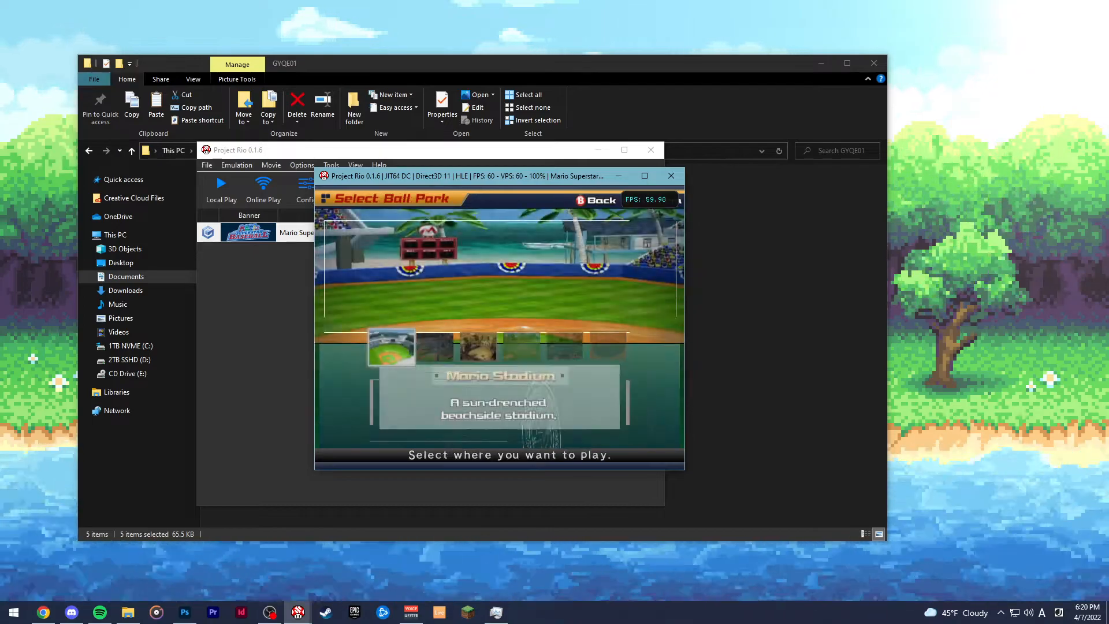
key("x")
key("x")
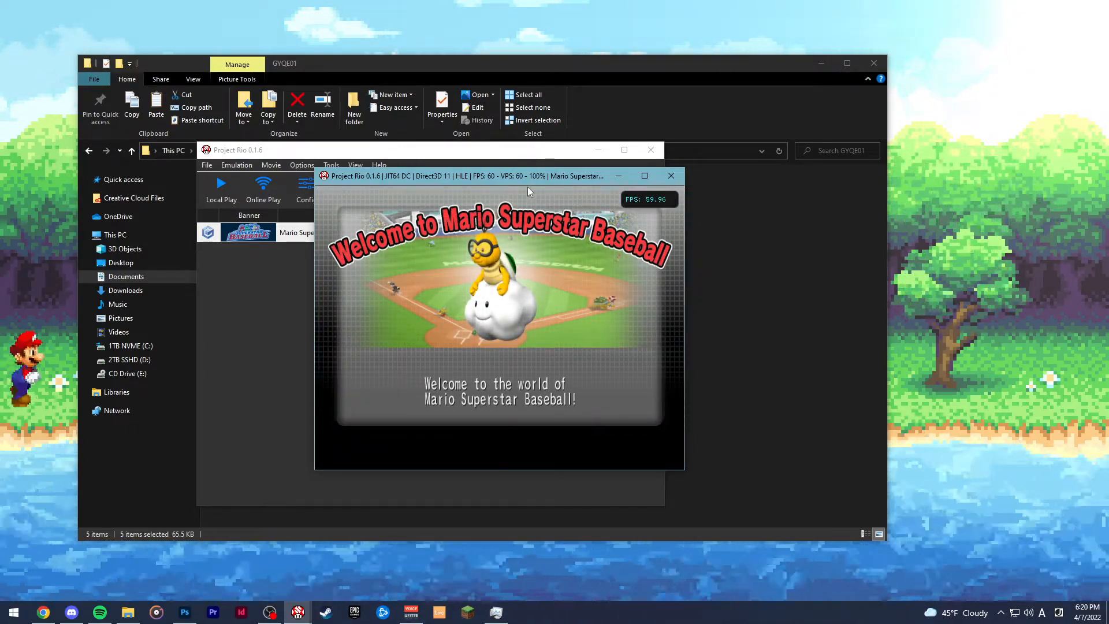
double_click(528, 185)
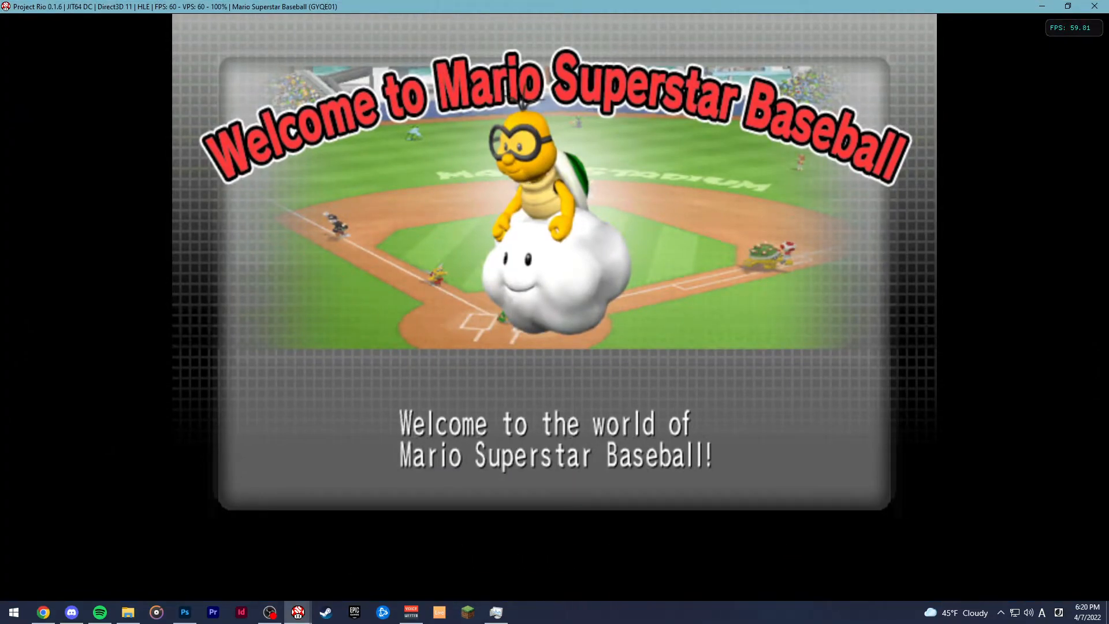
key("x")
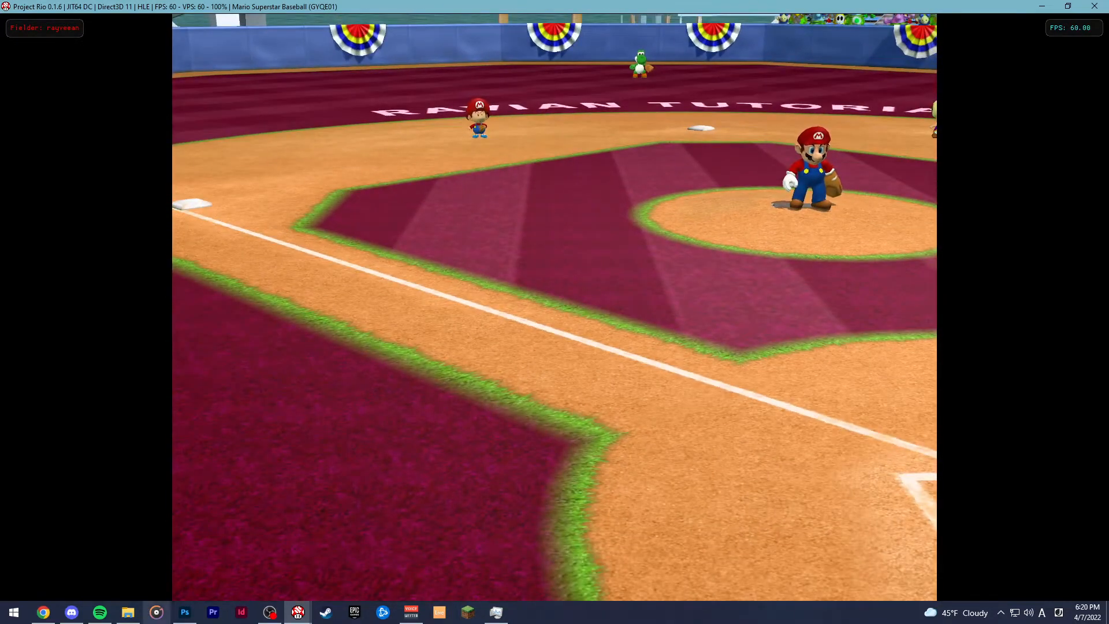
- Check the custom texture files in the GYQE01 folder in File Explorer against the field, returning to the game
left_click(128, 612)
left_click(375, 325)
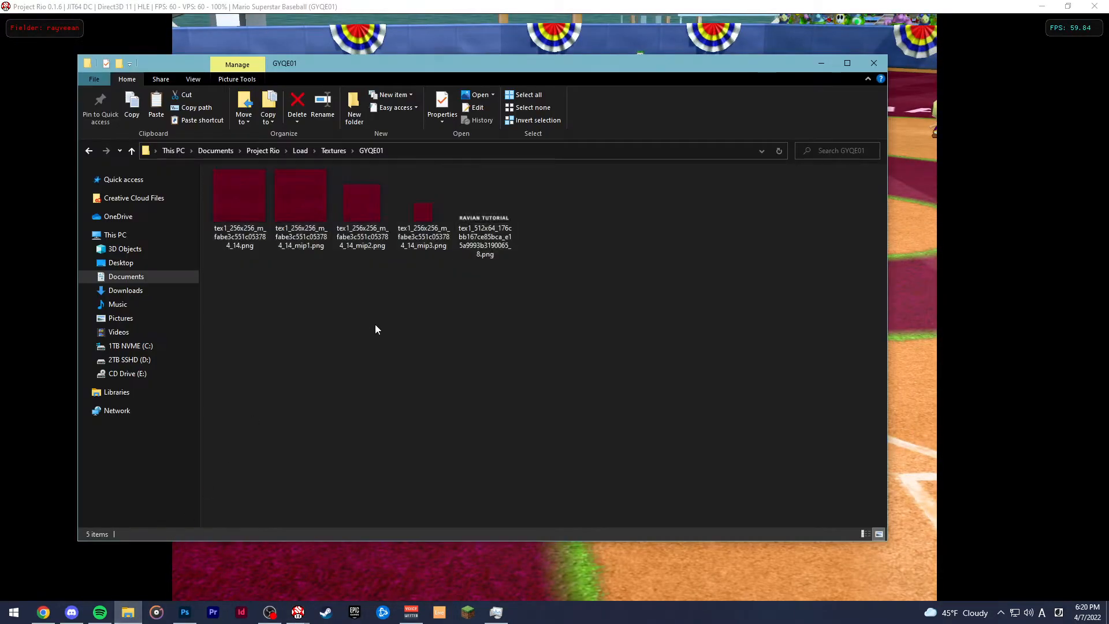
key("alt+Tab")
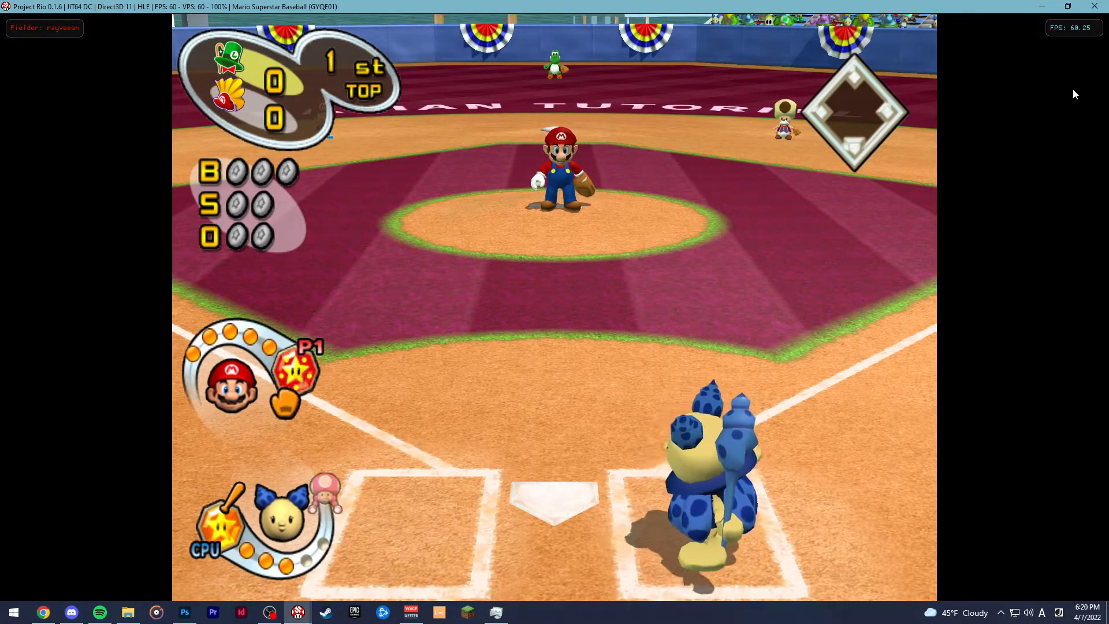
- In File Explorer, examine all the texture files in the Blue Birdo folder under Downloads, and return to the game
left_click(128, 612)
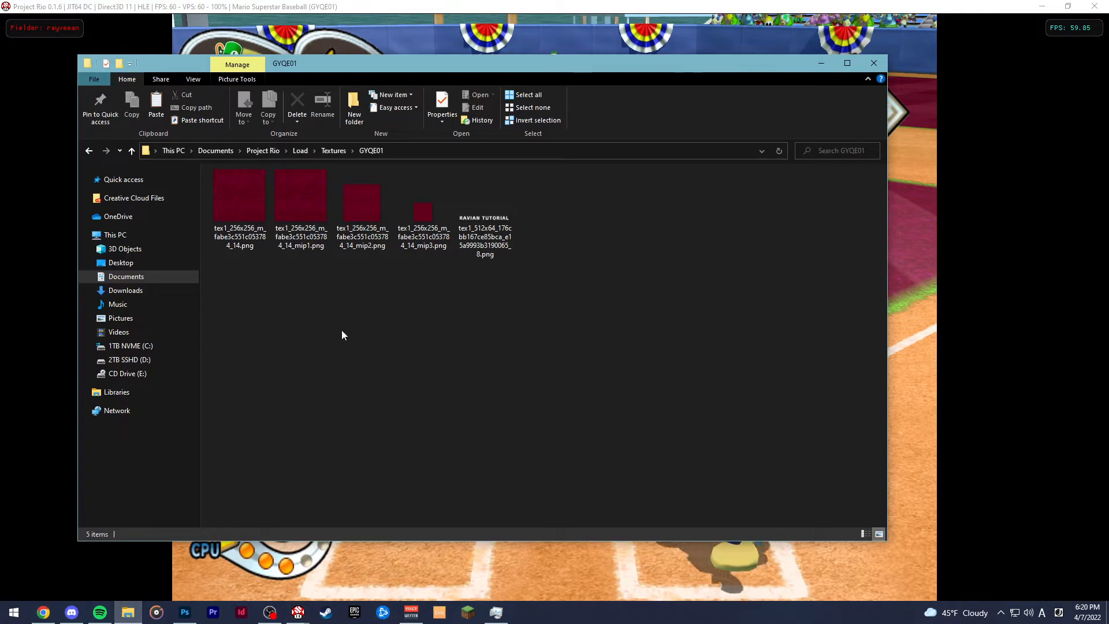
left_click(174, 291)
double_click(429, 253)
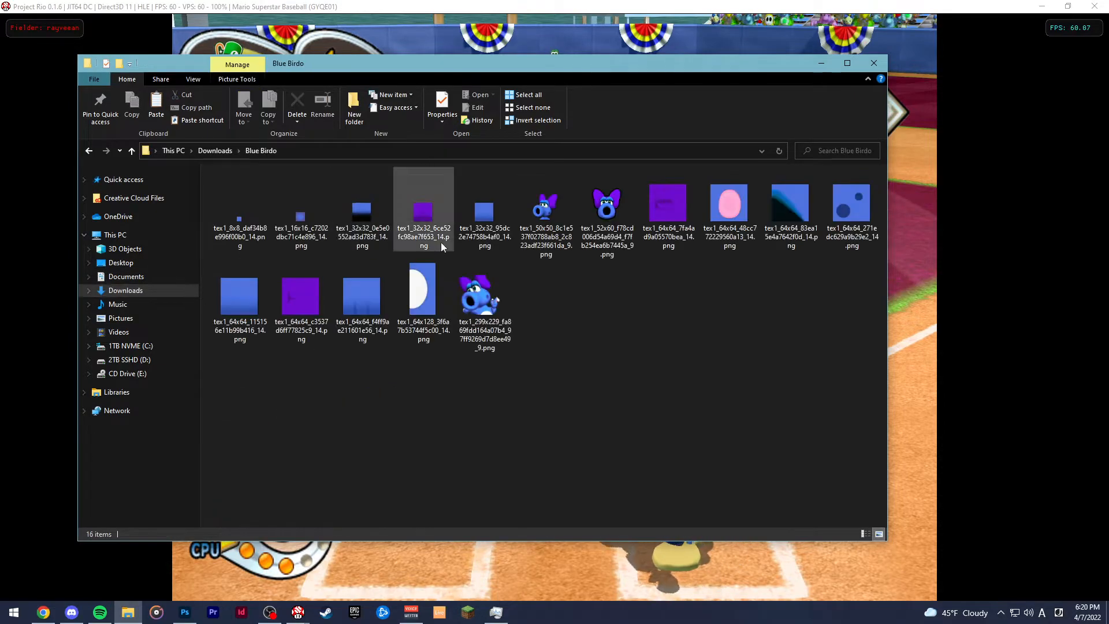
left_click_drag(876, 327, 211, 167)
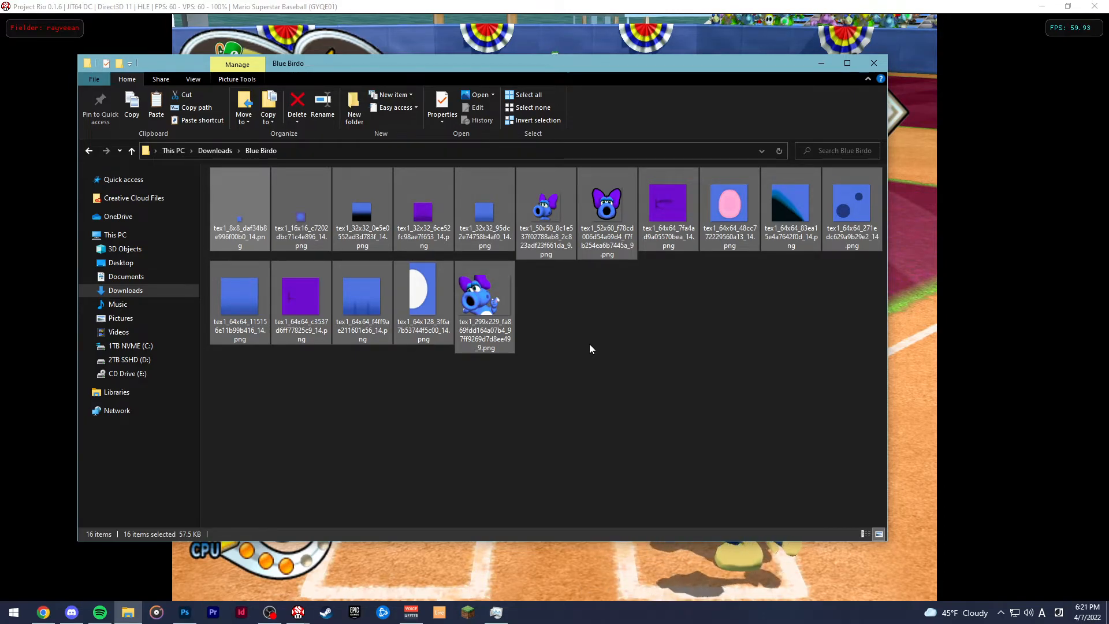
left_click(821, 64)
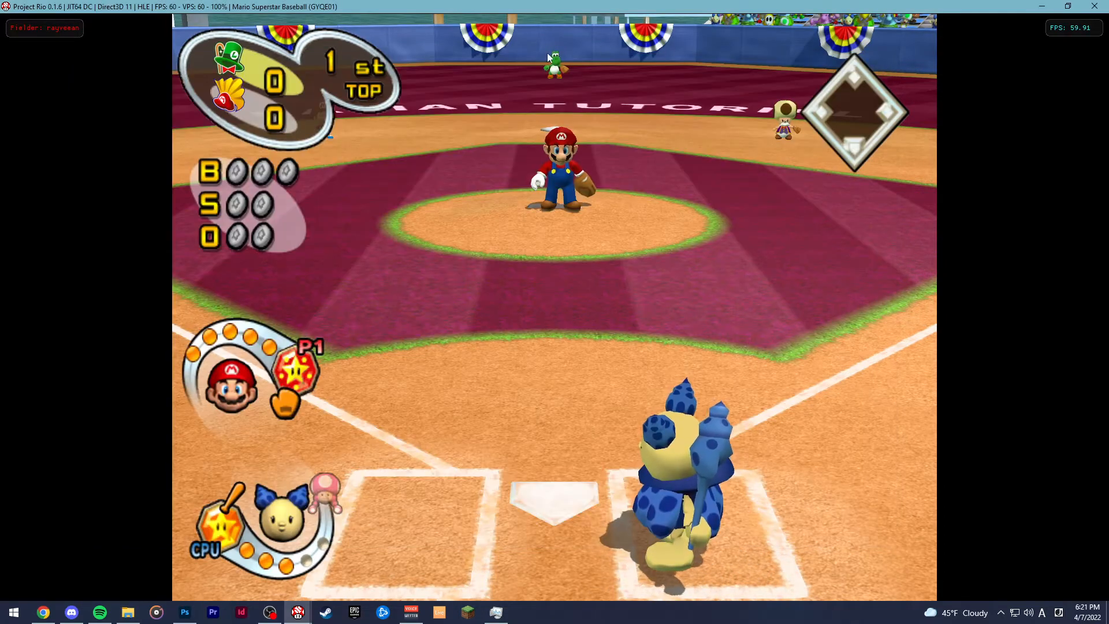